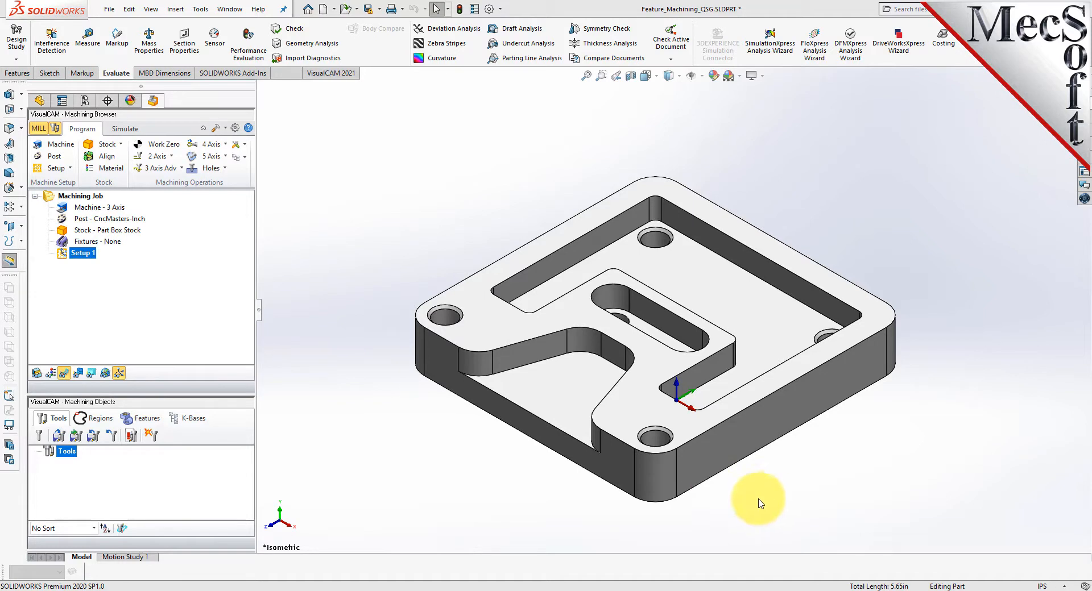
pyautogui.press('z')
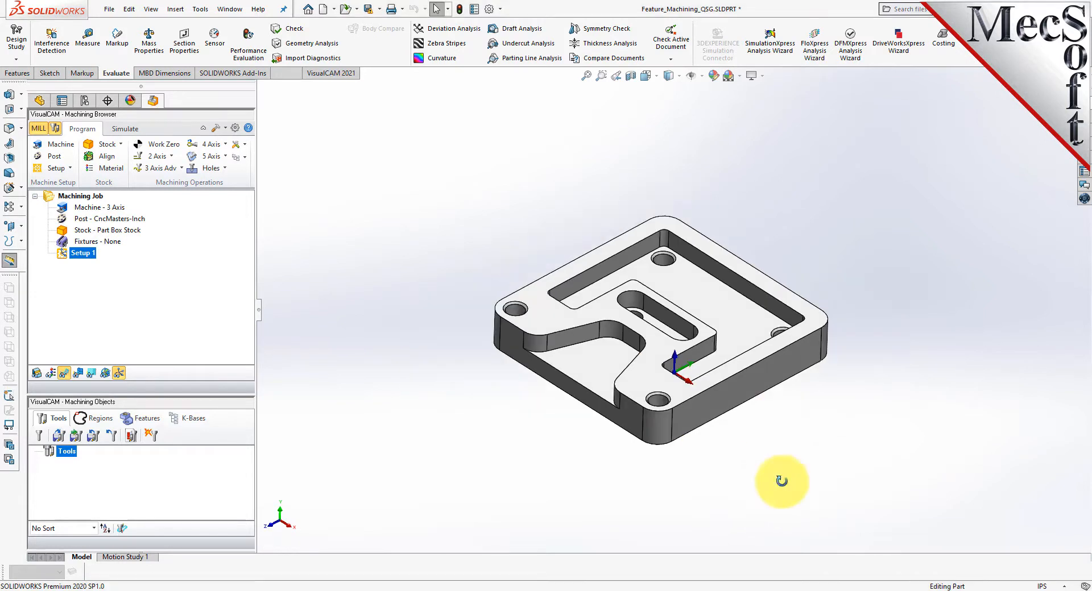
pyautogui.scroll(-3, 672, 334)
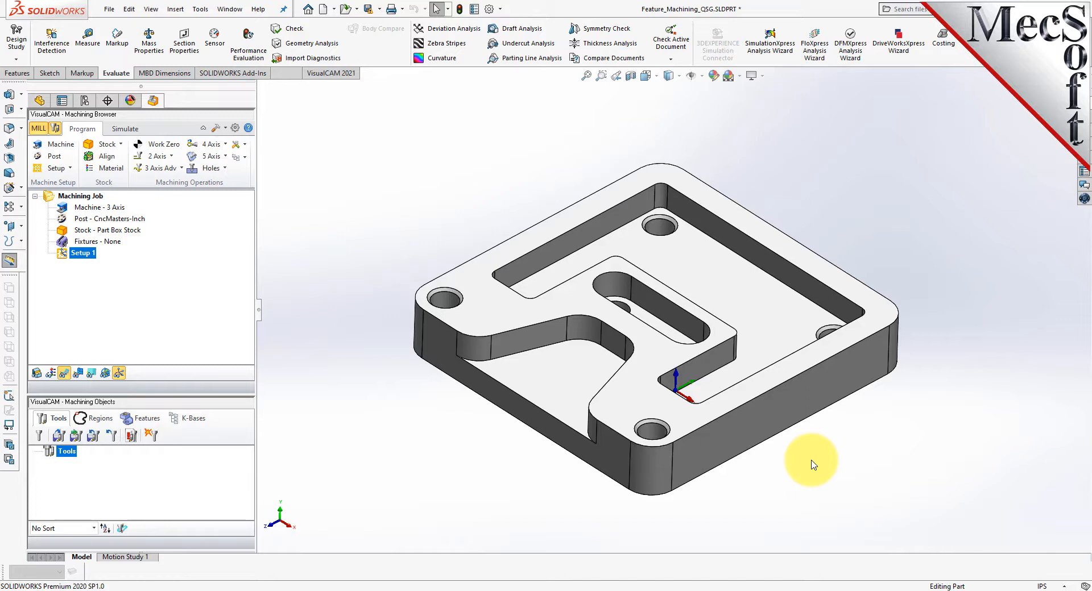
pyautogui.click(488, 312)
pyautogui.click(562, 373)
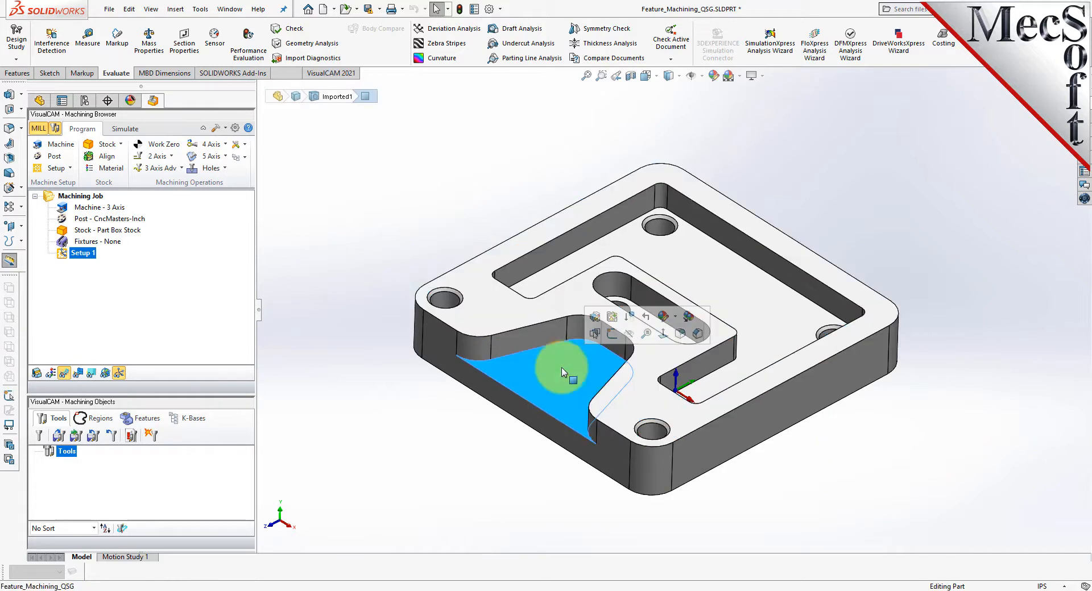
pyautogui.click(428, 196)
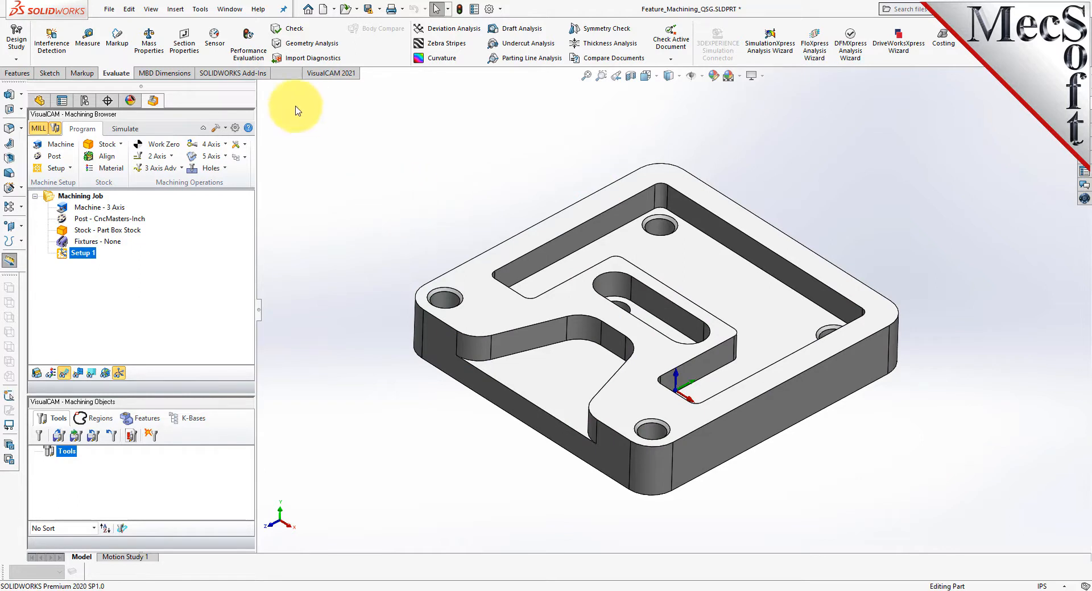
# Open the Features section of the CAM preferences and set the feature display transparency to about midway between opaque and transparent.
pyautogui.click(235, 128)
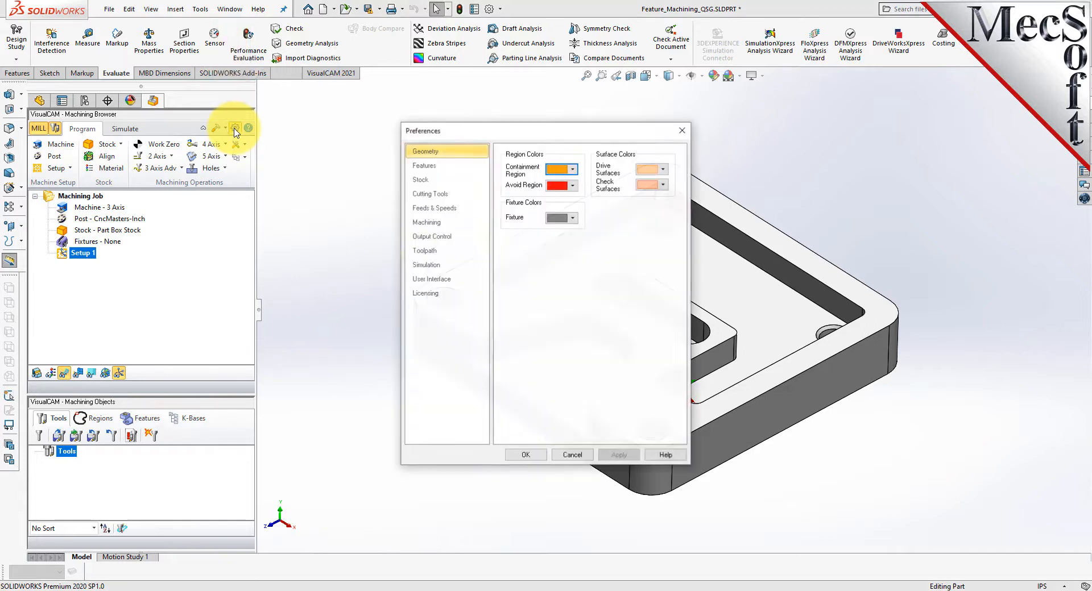
pyautogui.moveTo(578, 132); pyautogui.dragTo(474, 149)
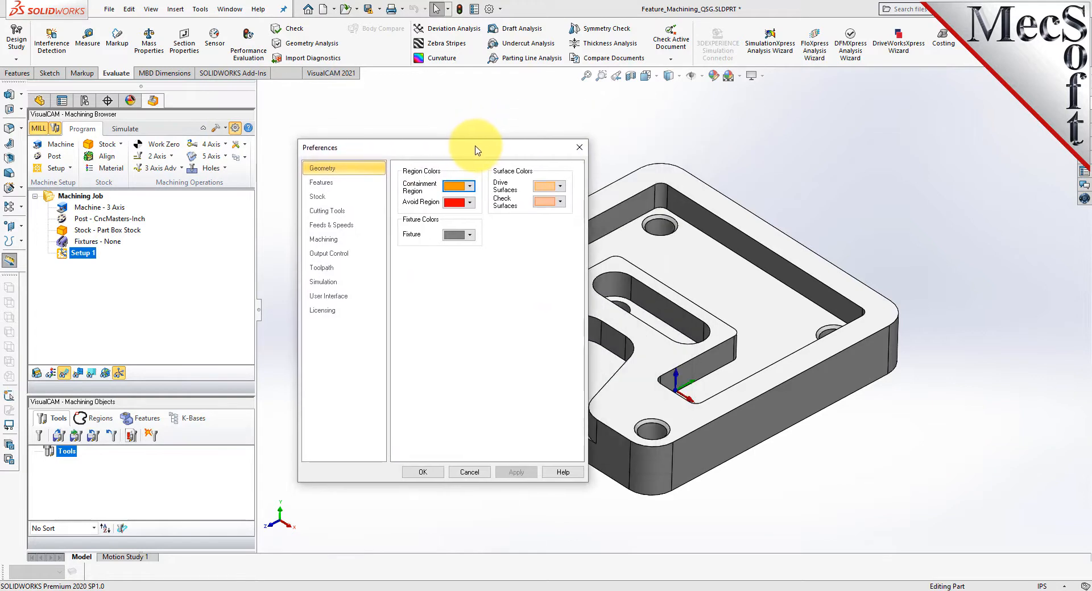
pyautogui.click(322, 183)
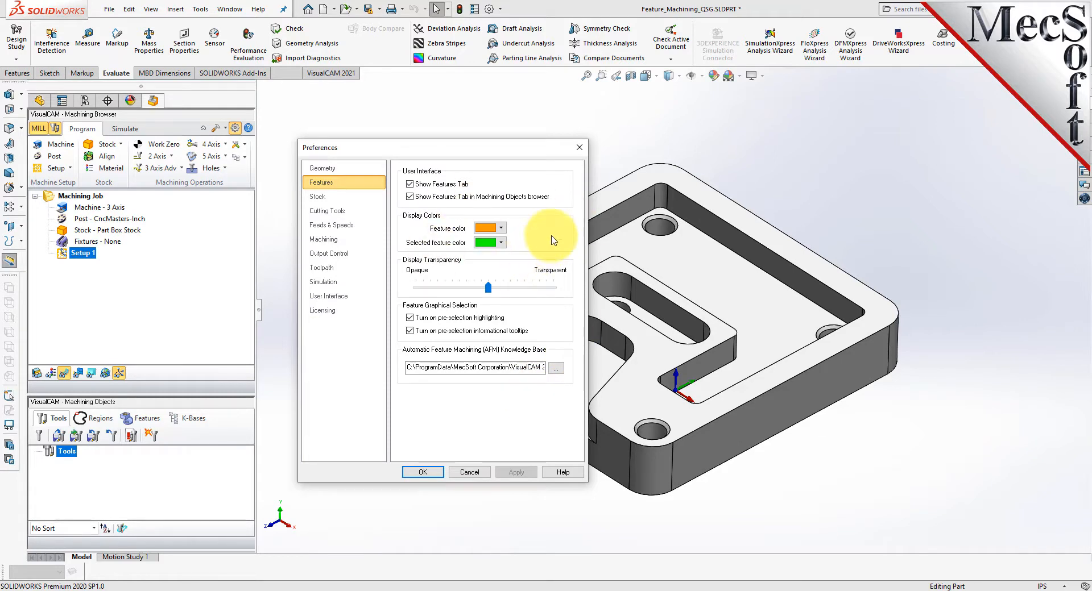
pyautogui.moveTo(488, 287)
pyautogui.mouseDown()
pyautogui.moveTo(539, 288)
pyautogui.moveTo(487, 288)
pyautogui.mouseUp()
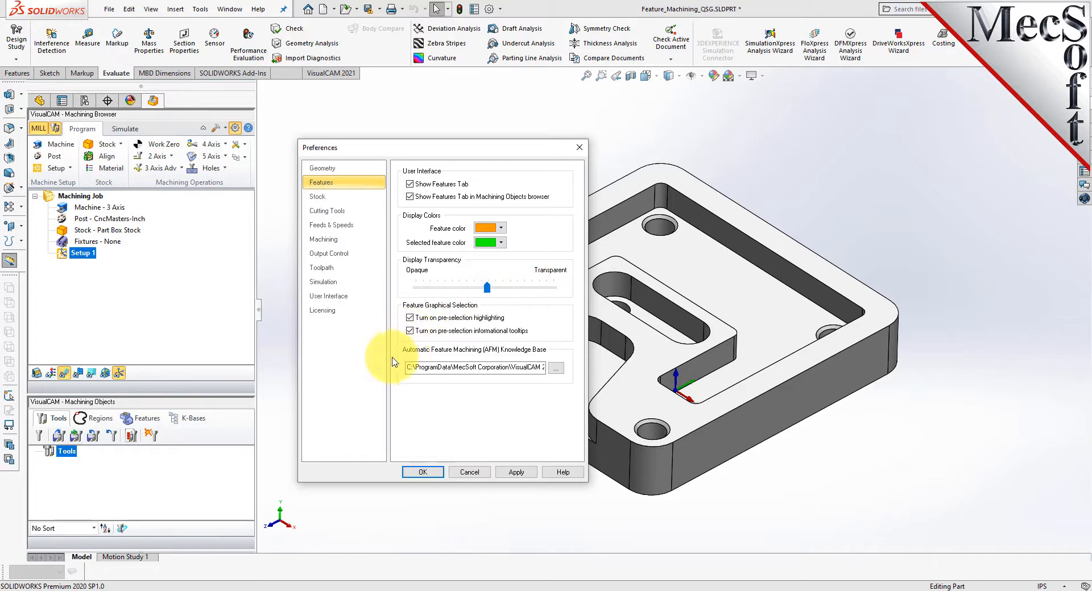
# Set the Automatic Feature Machining knowledge base to DefaultAFM_INCH.vkb from the FeatureBasedMachiningKBs folder and accept the preferences.
pyautogui.click(555, 369)
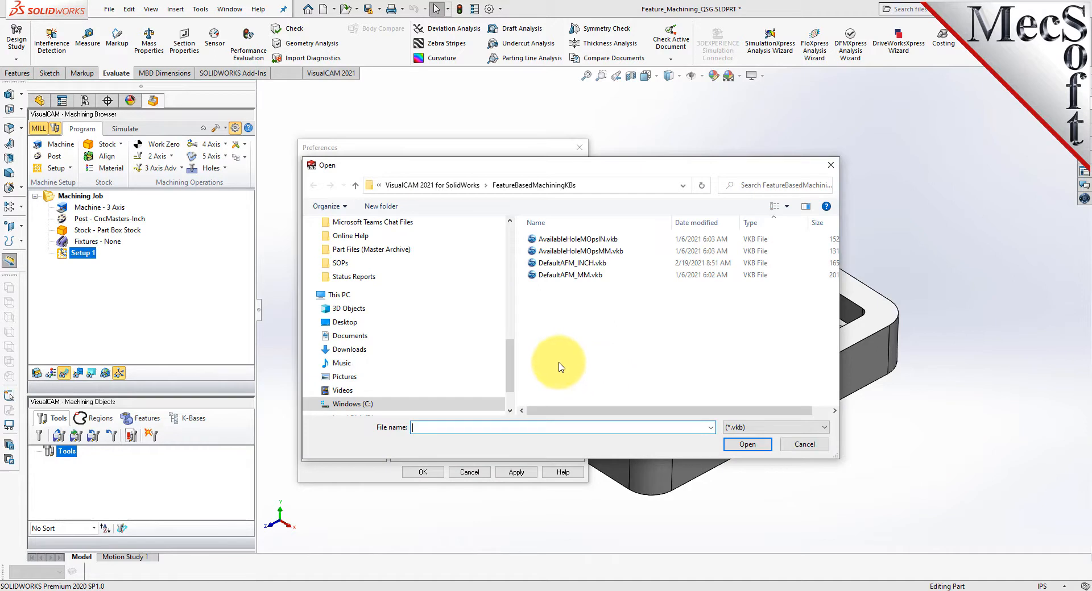
pyautogui.click(659, 185)
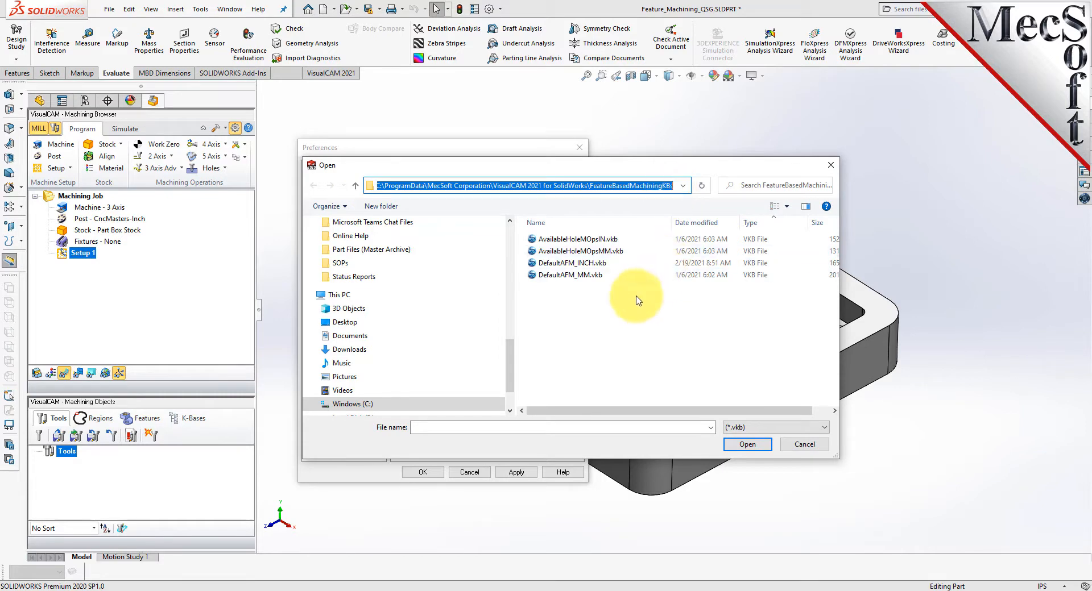
pyautogui.click(570, 264)
pyautogui.click(747, 444)
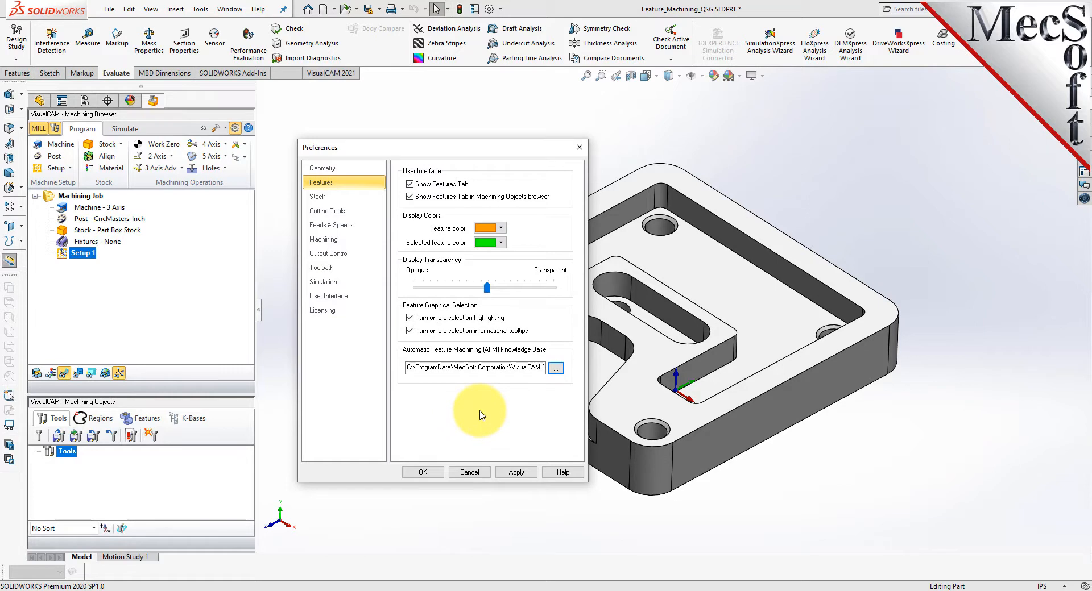
pyautogui.doubleClick(414, 368)
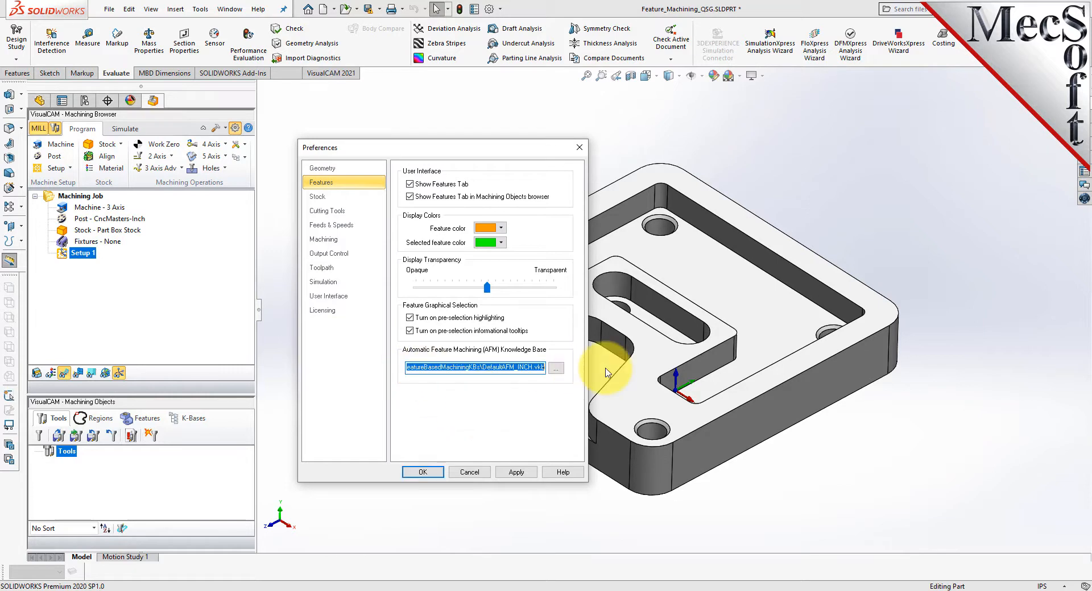
pyautogui.click(489, 368)
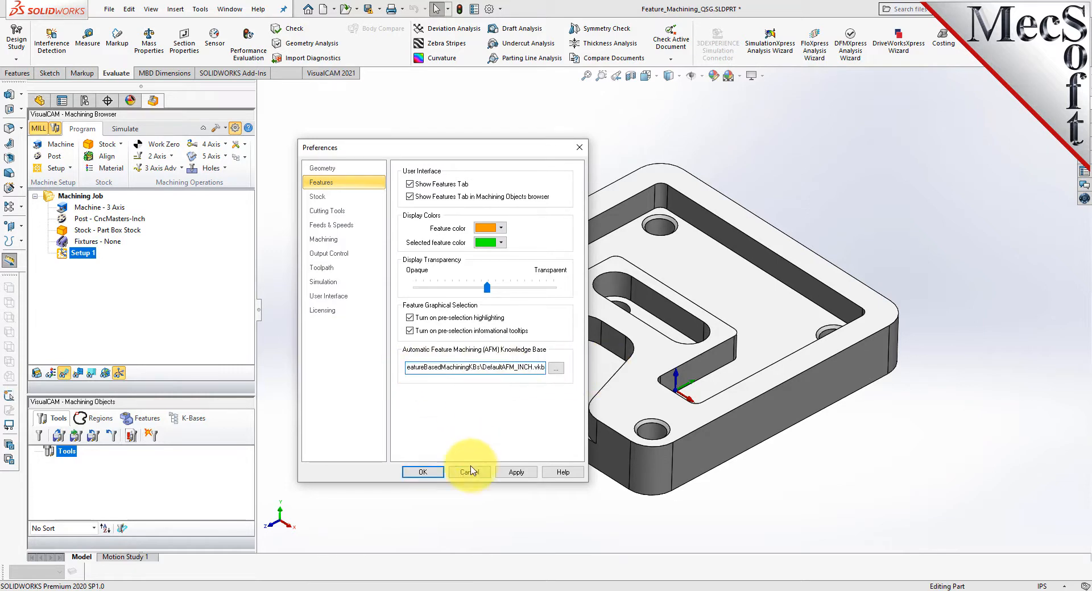
pyautogui.click(425, 473)
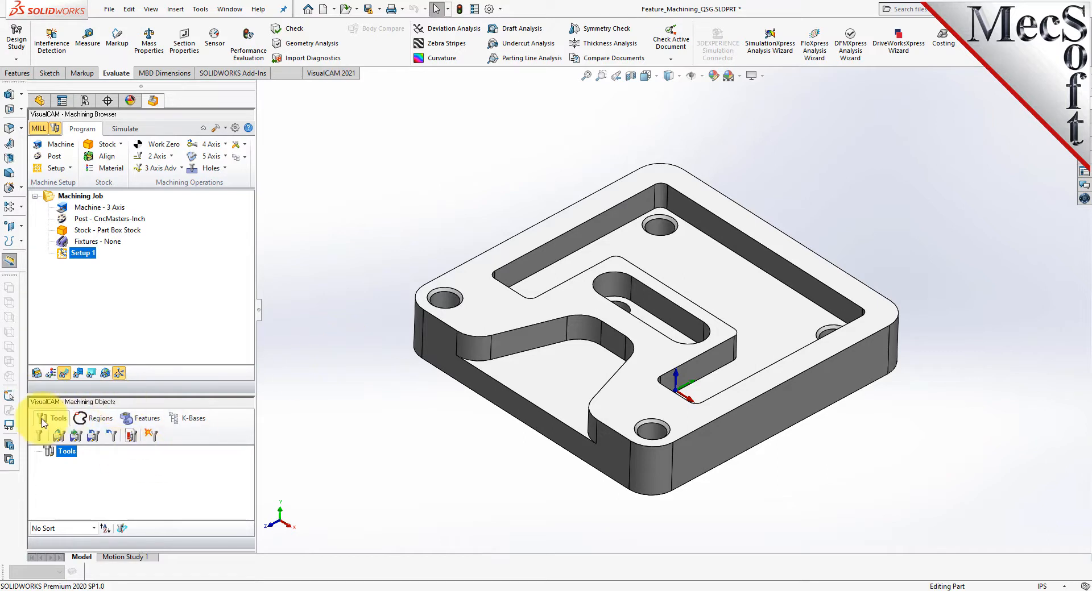
# Show the machining features list with more room and run Automatic Feature Detection on the part.
pyautogui.click(149, 419)
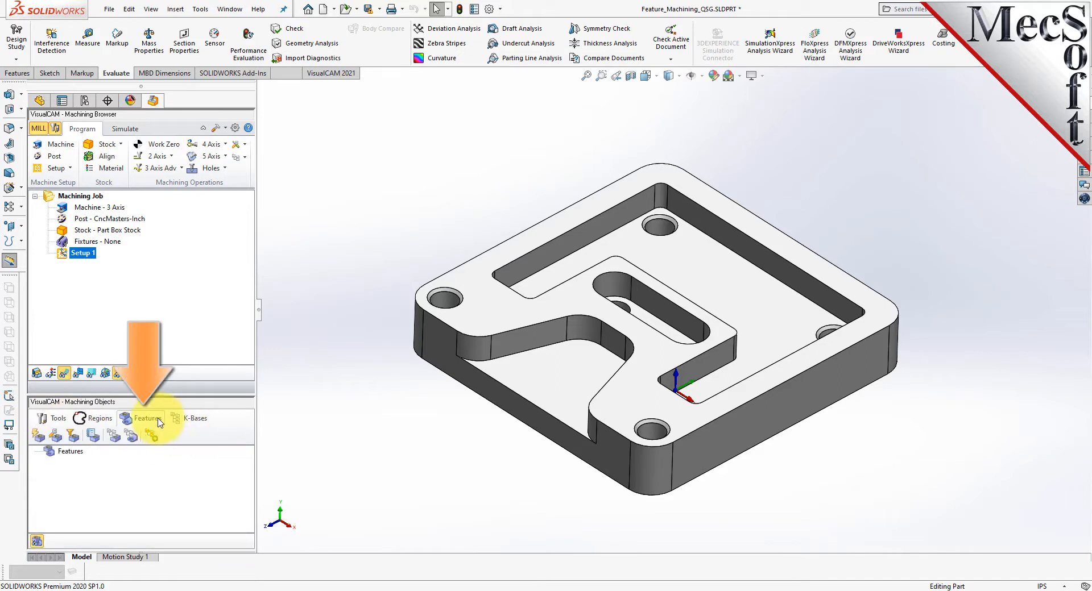
pyautogui.moveTo(161, 396); pyautogui.dragTo(159, 289)
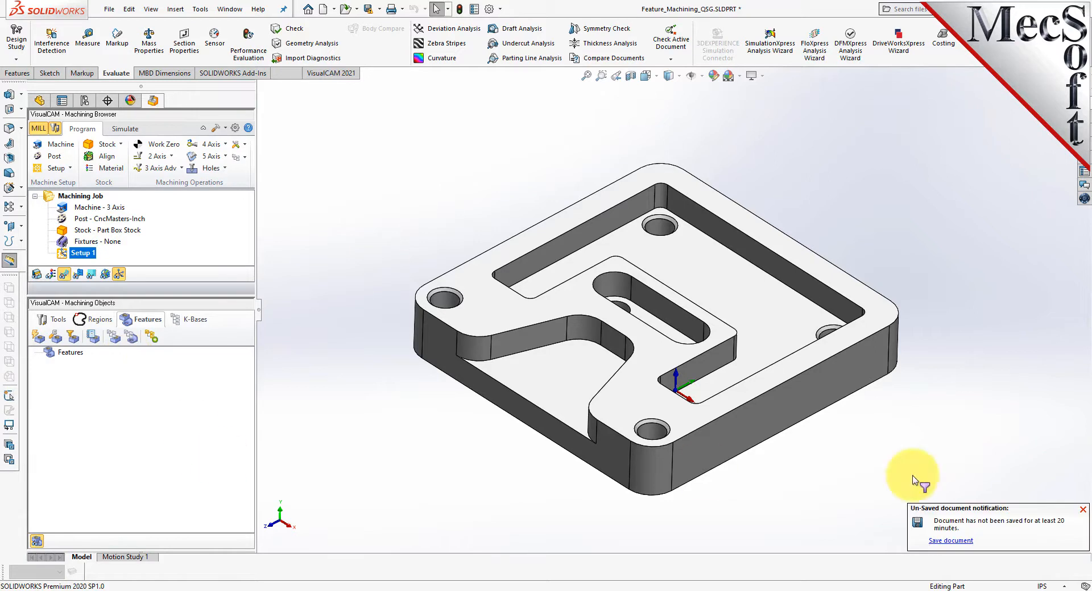
pyautogui.click(1082, 510)
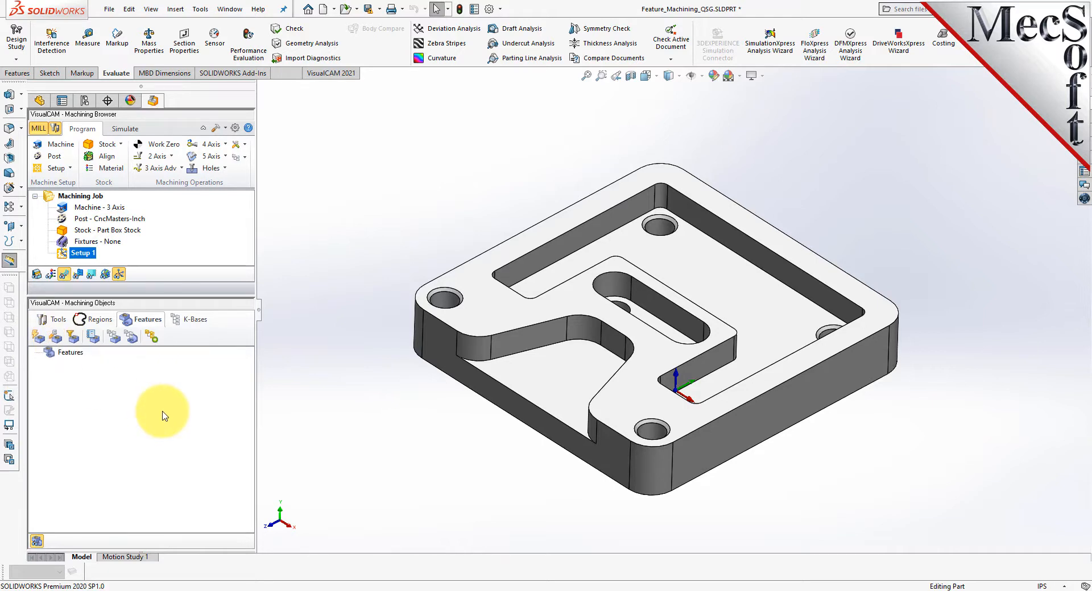
pyautogui.click(39, 341)
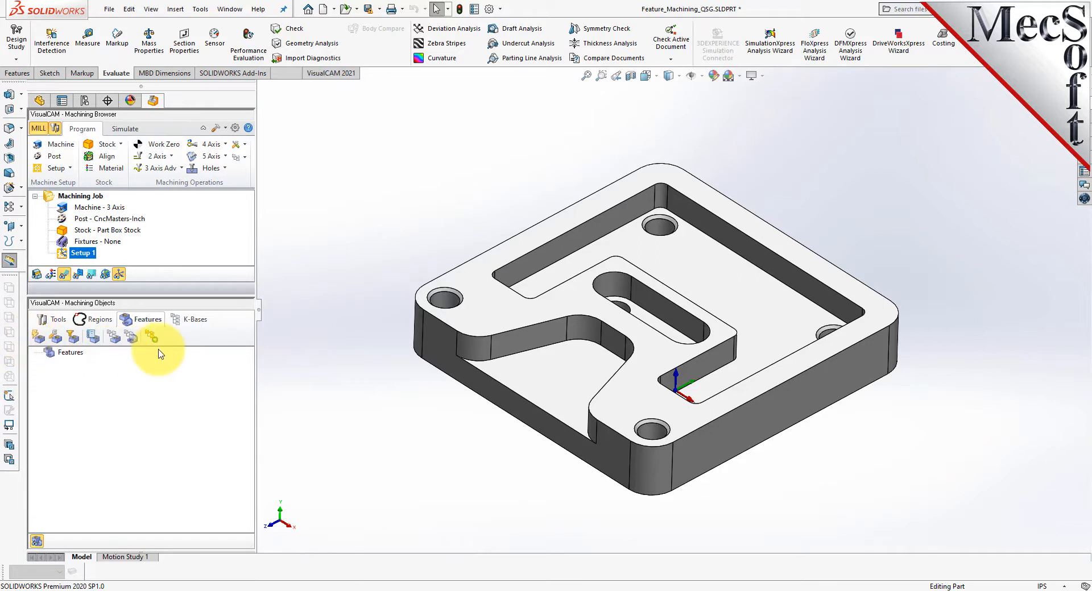
pyautogui.click(40, 340)
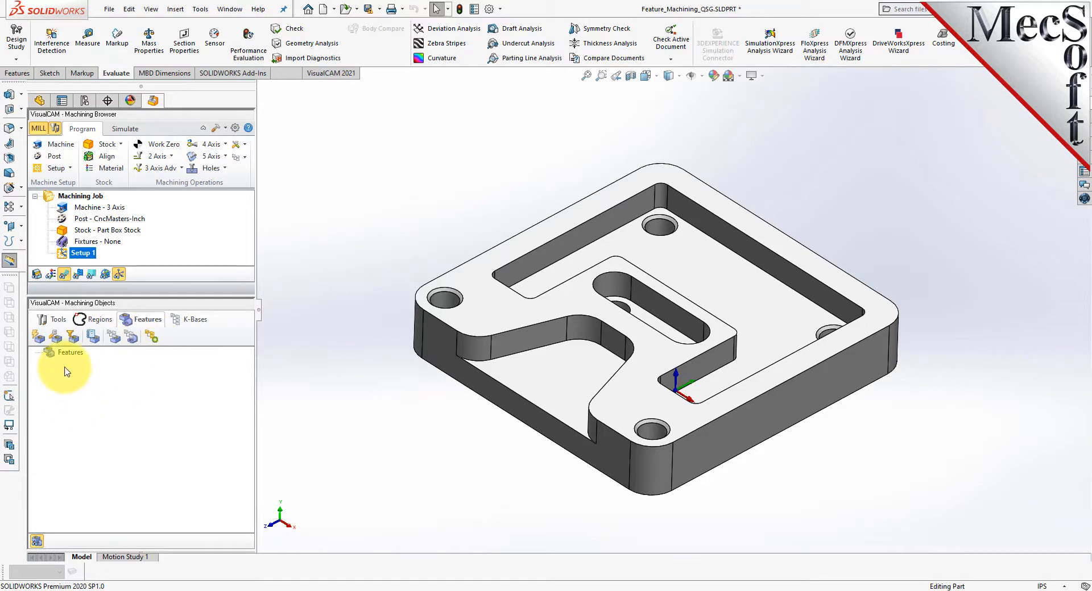
pyautogui.click(40, 340)
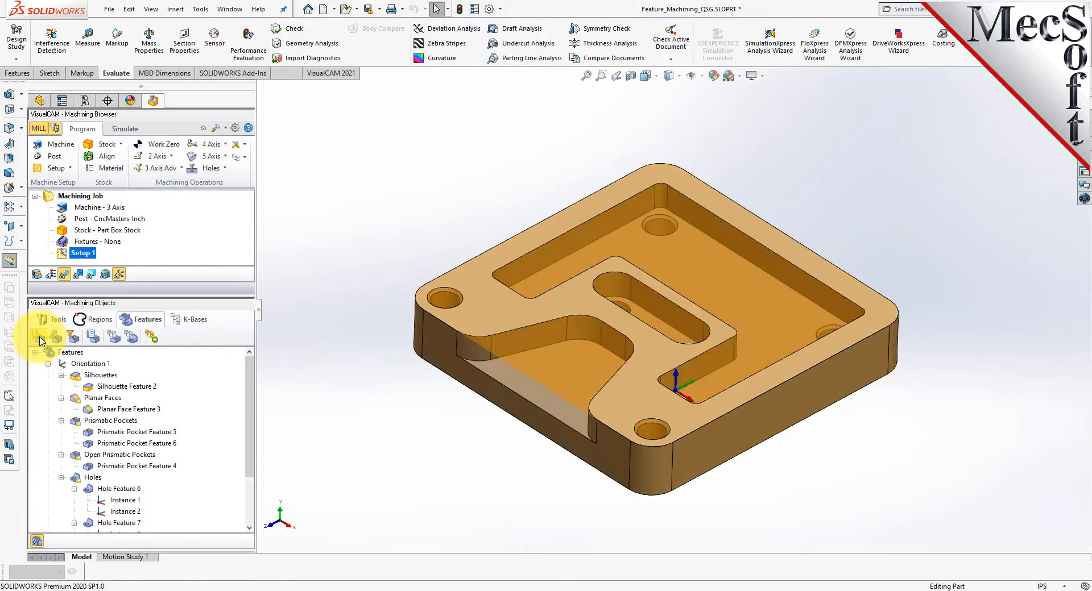
# Examine the detected planar faces, prismatic pockets, open prismatic pockets and holes under Orientation 1 by highlighting each group on the part.
pyautogui.scroll(-1, 251, 409)
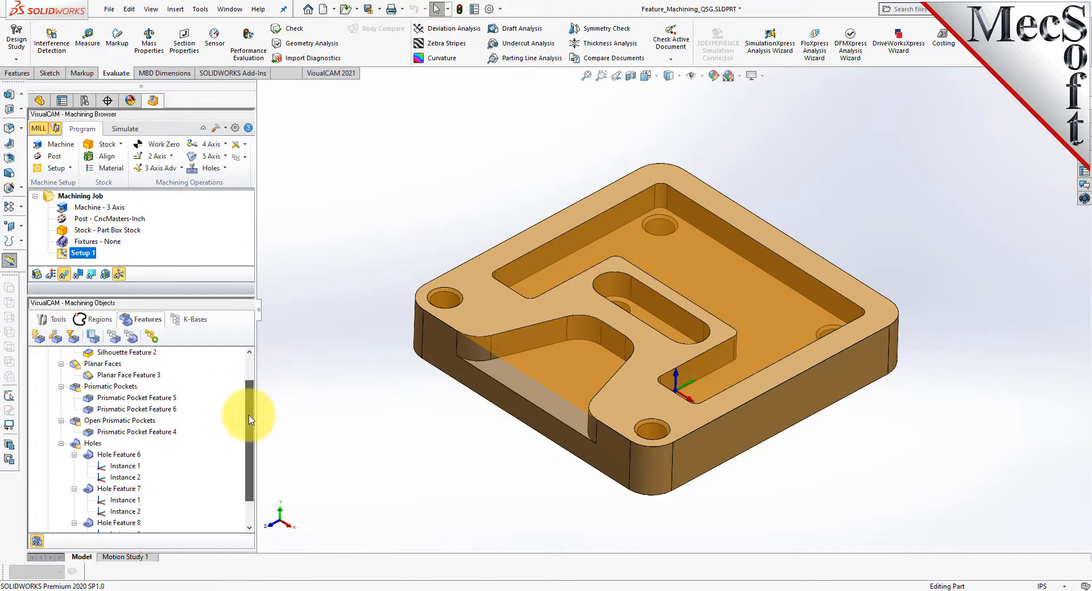
pyautogui.scroll(-1, 256, 406)
pyautogui.scroll(2, 255, 403)
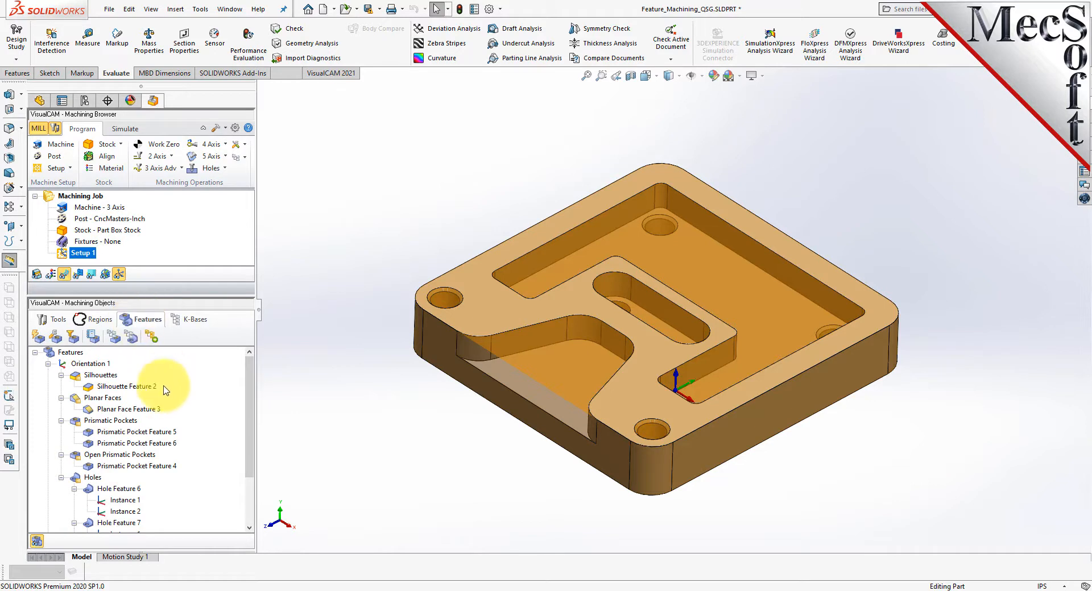
pyautogui.click(99, 398)
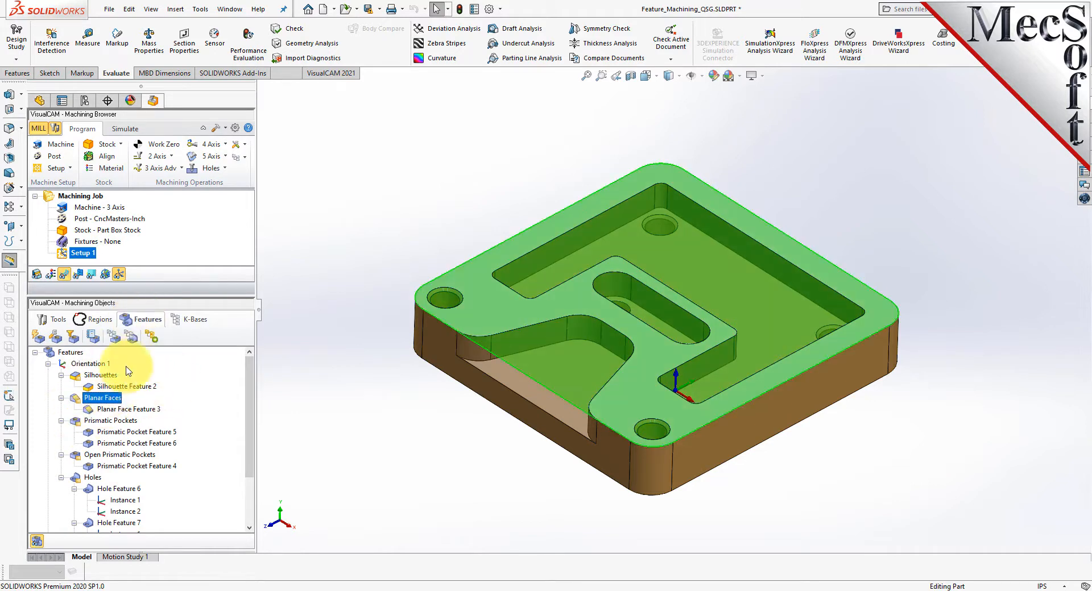
pyautogui.click(110, 420)
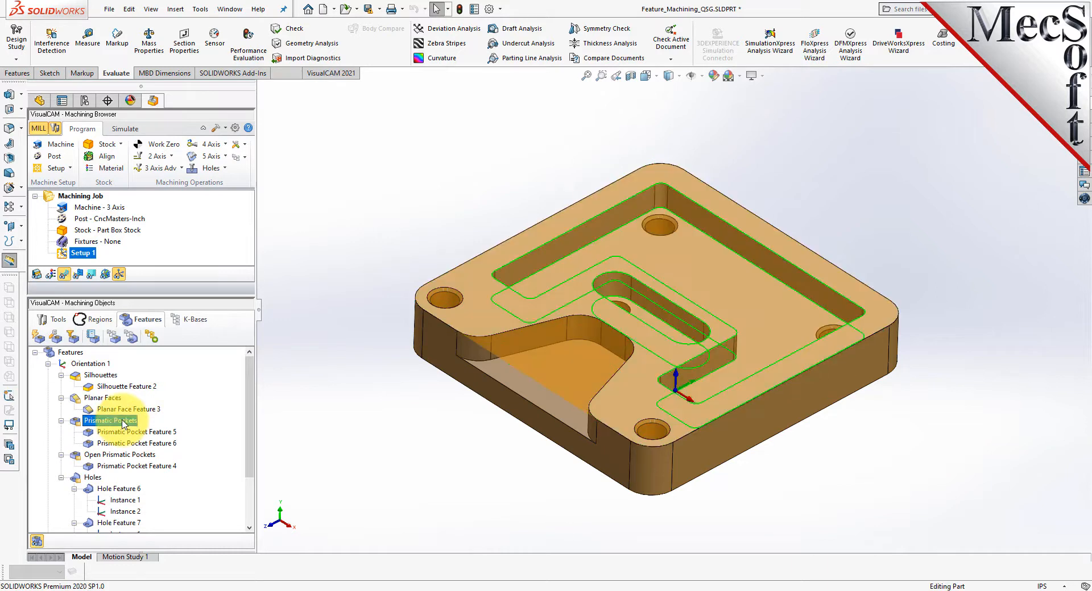
pyautogui.click(117, 455)
pyautogui.scroll(-2, 125, 454)
pyautogui.click(93, 409)
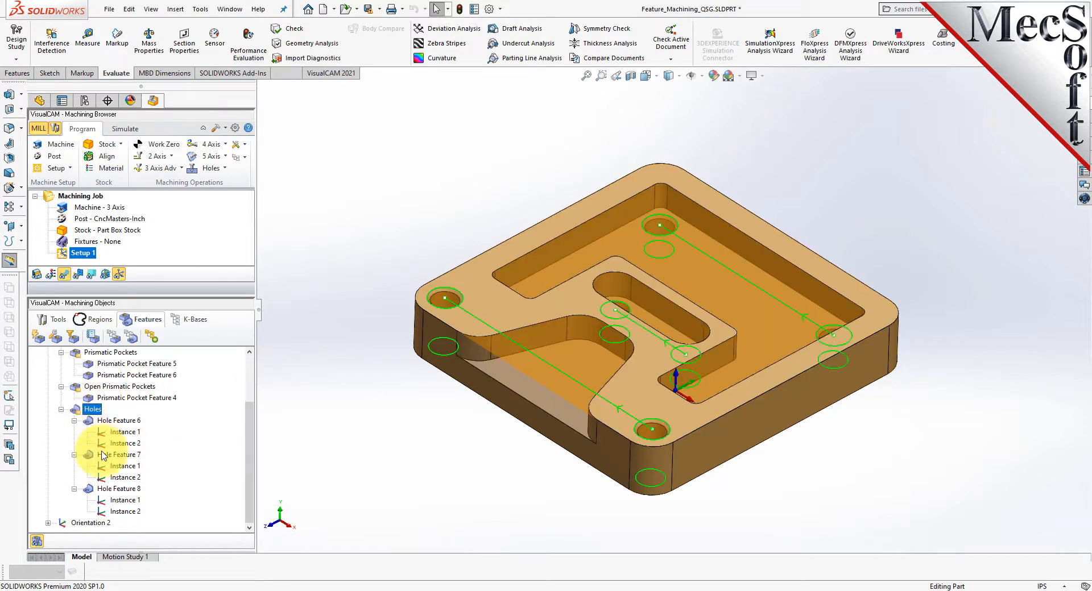
pyautogui.scroll(2, 126, 444)
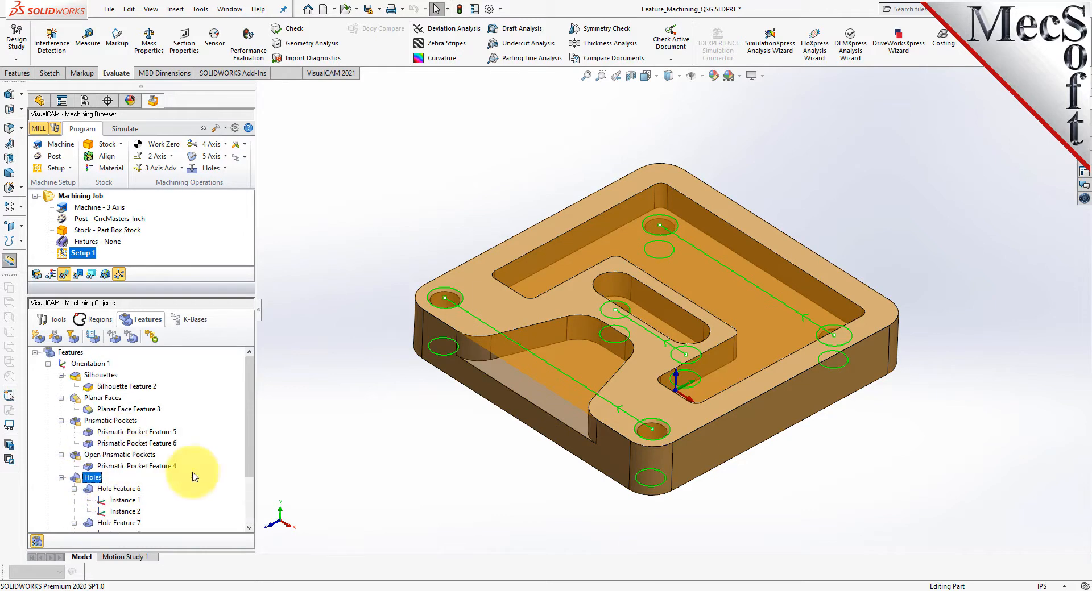
# Enlarge the machining job list, select all detected features and generate their machining operations in Setup 1 with Automatic Feature Machining.
pyautogui.moveTo(157, 295); pyautogui.dragTo(153, 396)
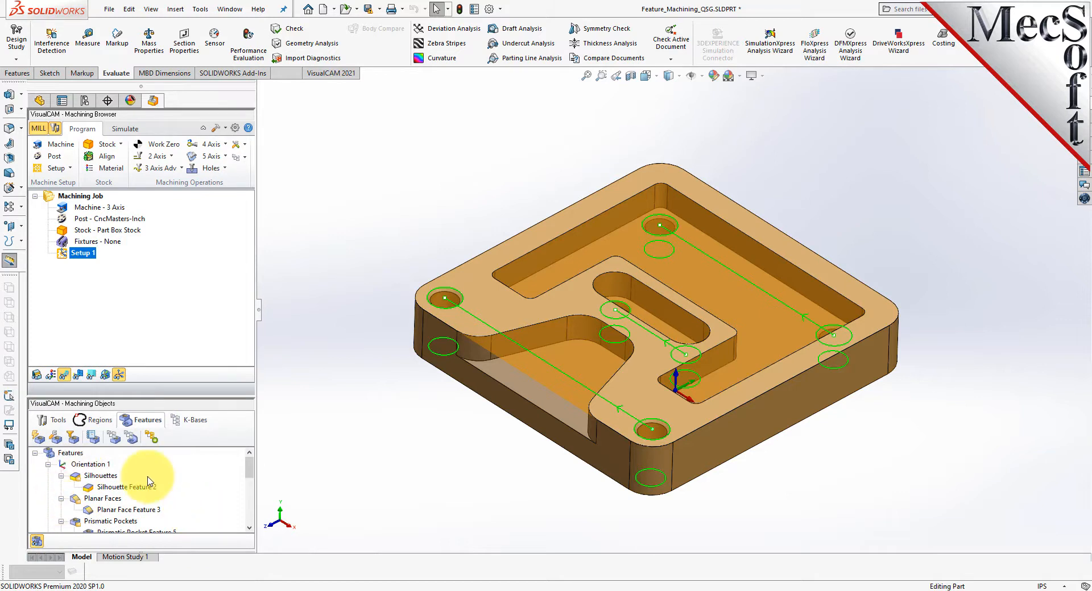
pyautogui.click(90, 490)
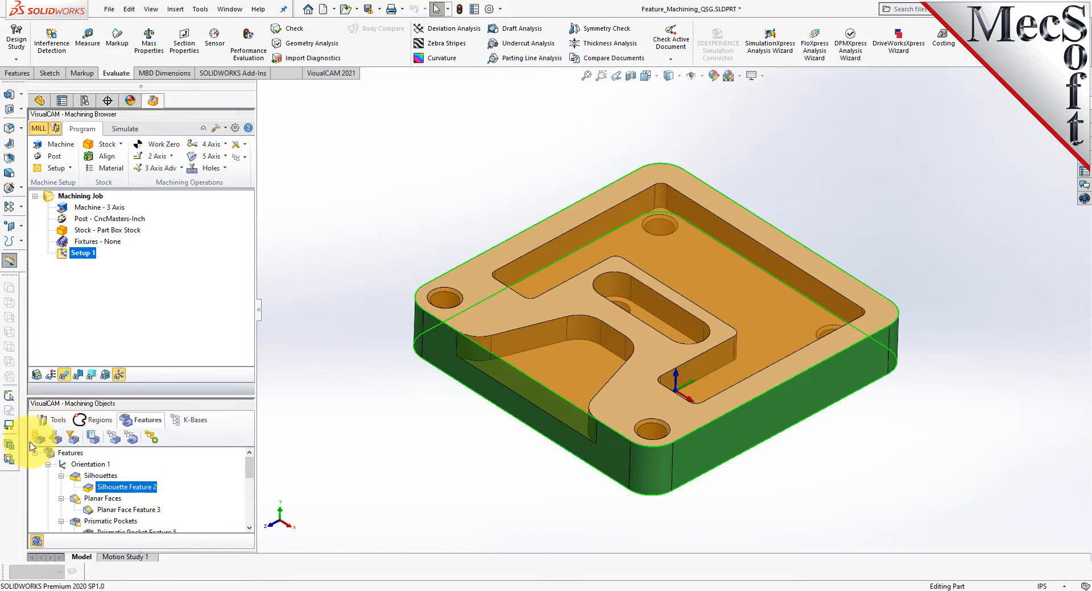
pyautogui.click(80, 455)
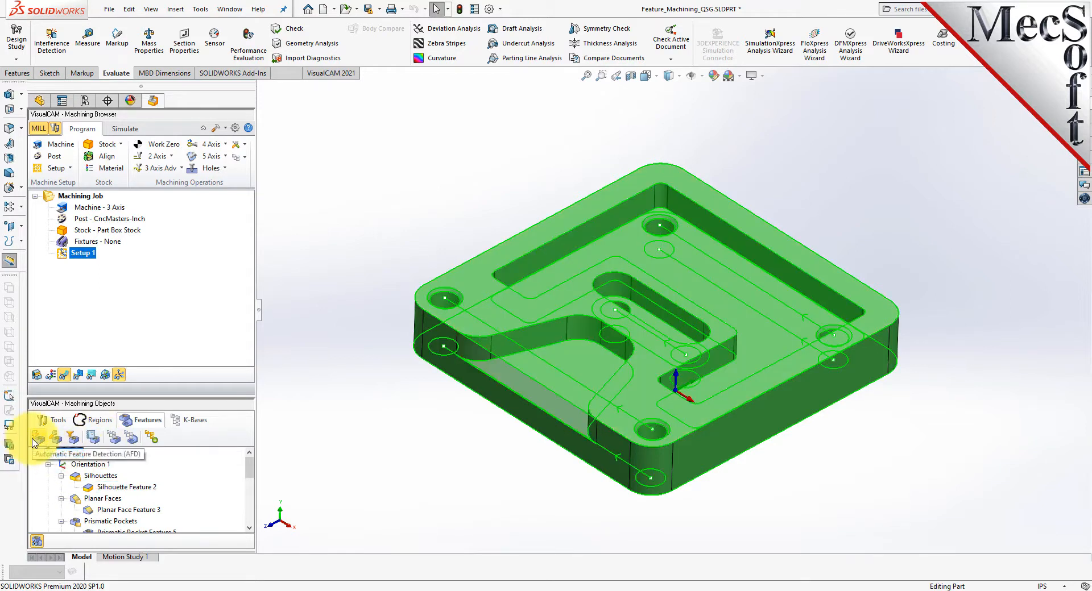
pyautogui.click(151, 437)
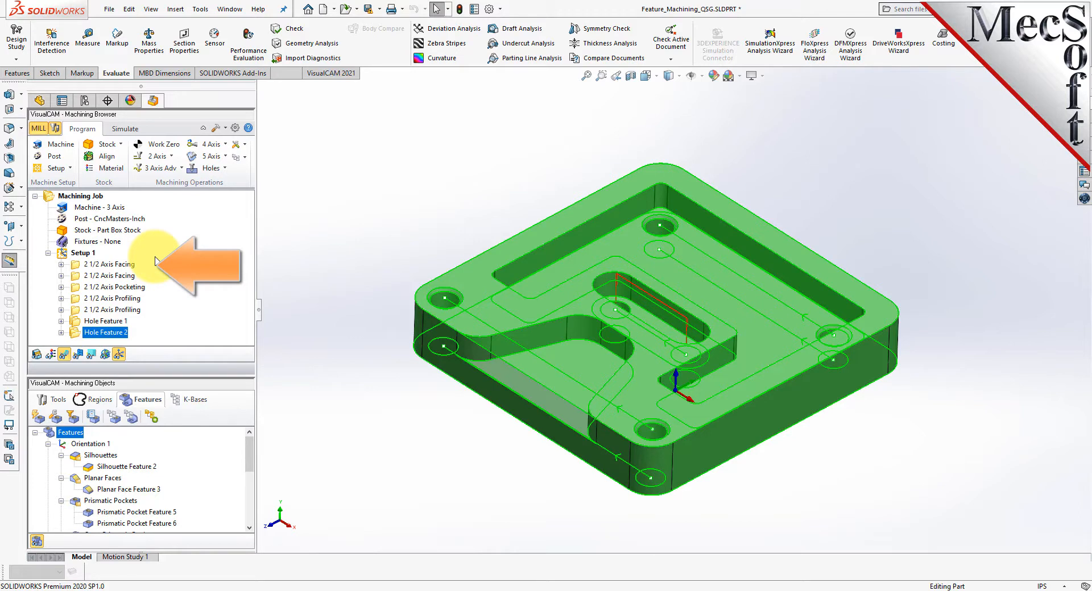
# Review the toolpaths of the facing, pocketing, profiling and hole operations in Setup 1 by highlighting each operation on the part.
pyautogui.click(78, 267)
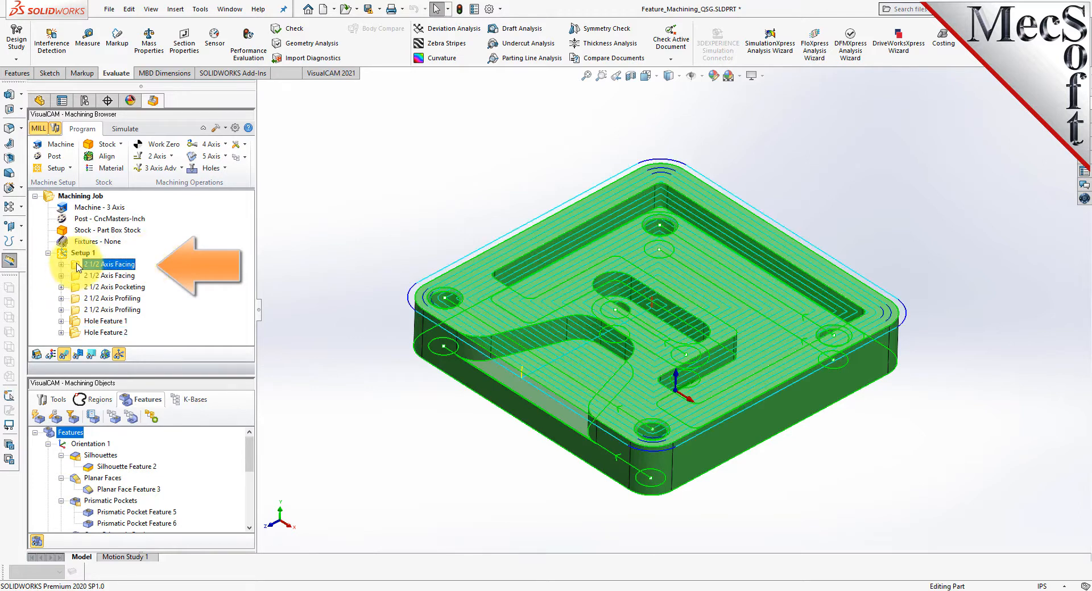
pyautogui.click(80, 278)
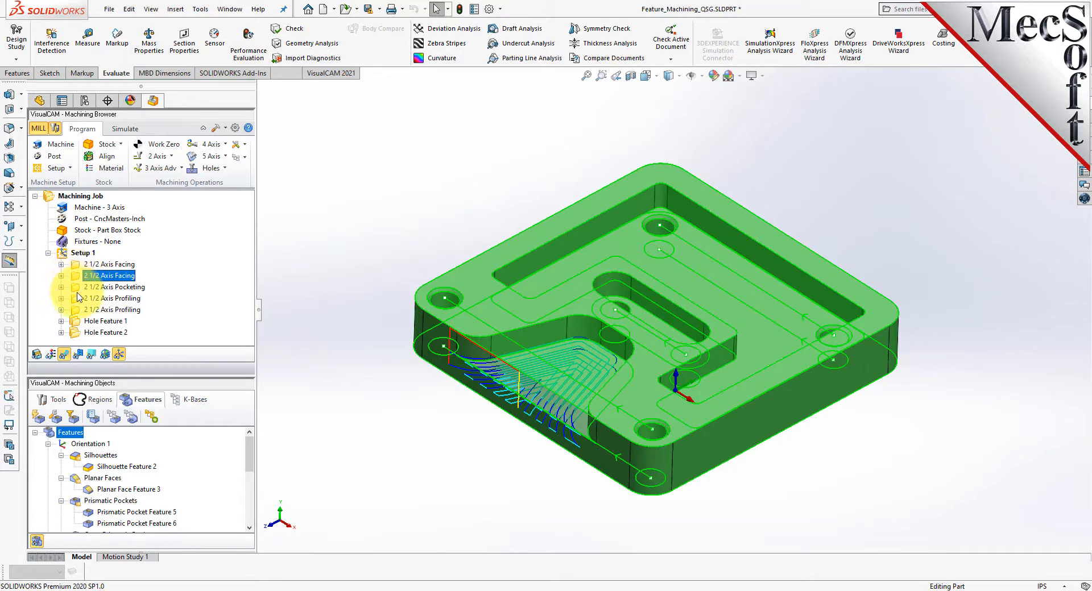
pyautogui.click(78, 289)
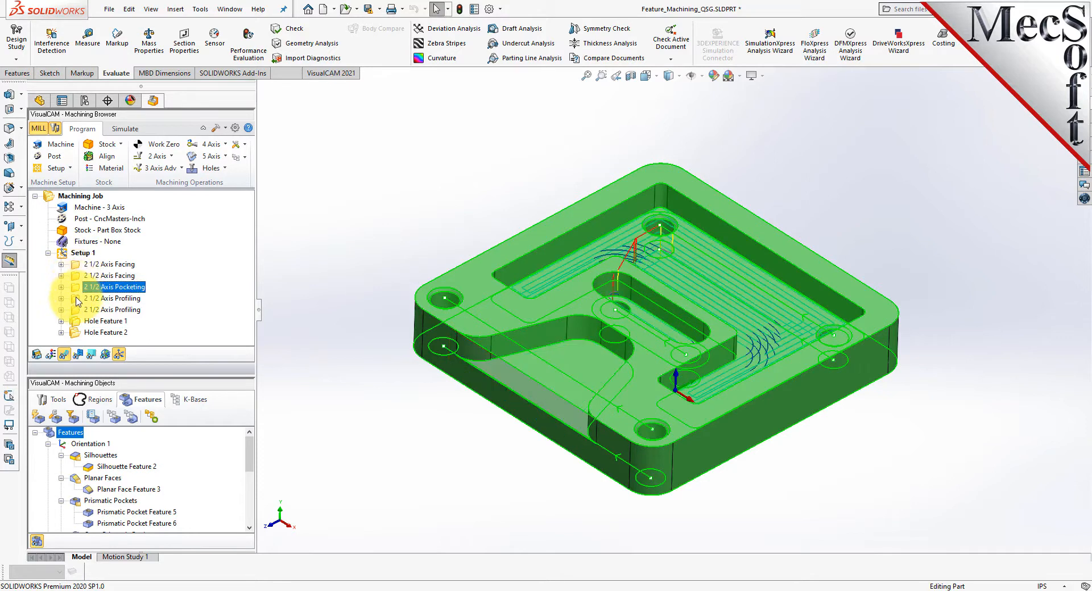
pyautogui.click(77, 299)
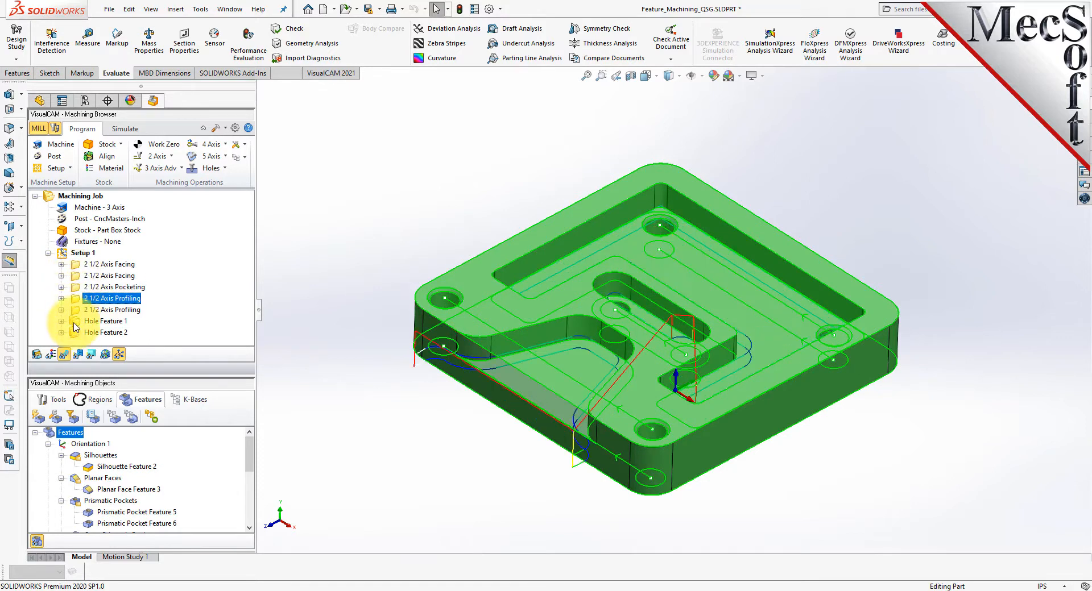
pyautogui.click(78, 311)
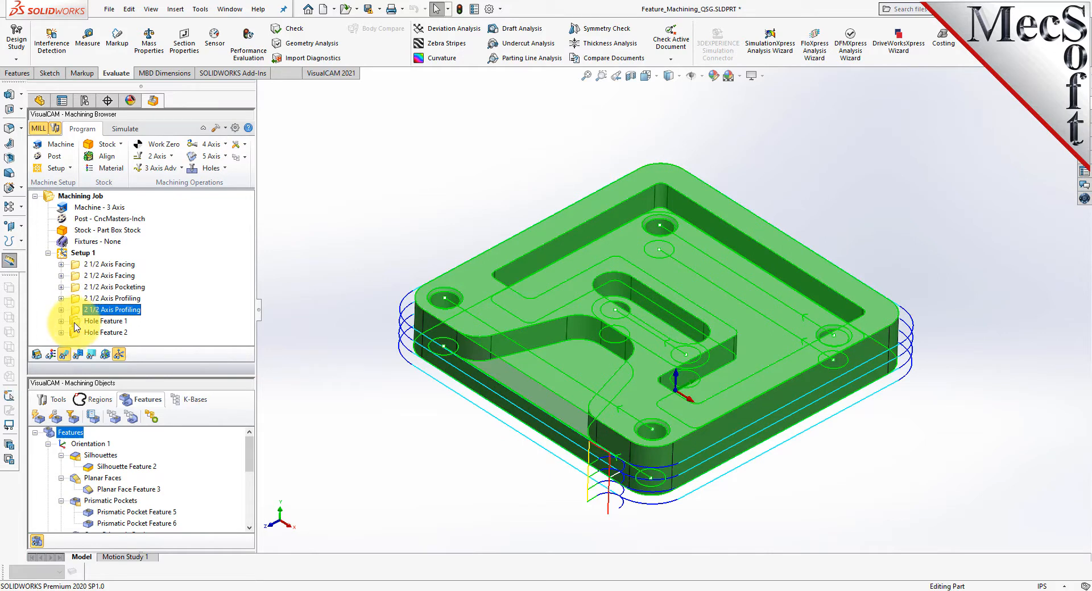
pyautogui.click(76, 323)
pyautogui.click(78, 334)
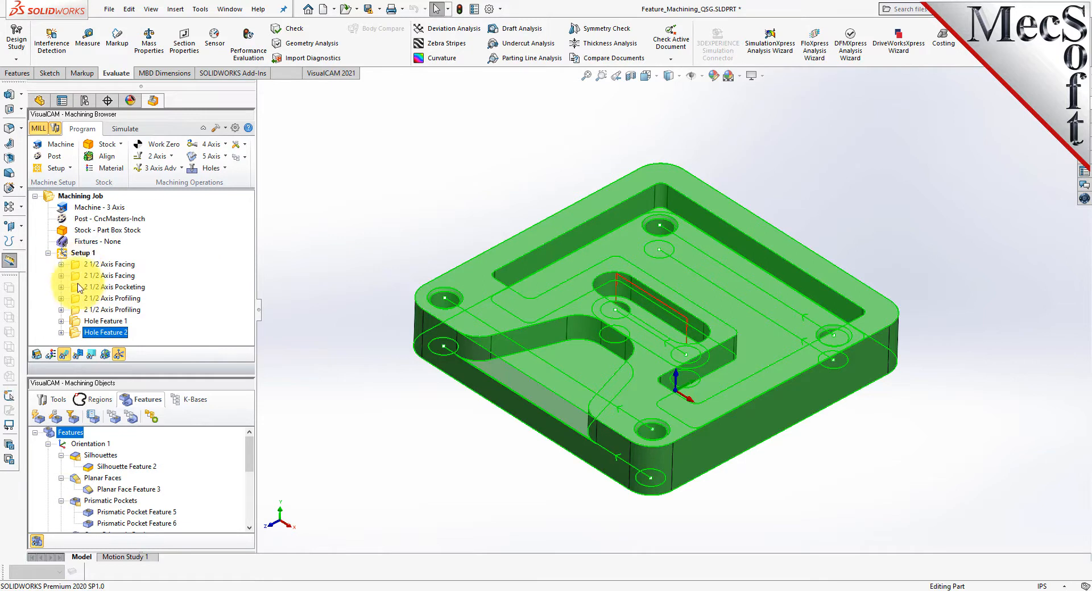
# Delete Setup 1 with its machining operations and clear all detected machining features.
pyautogui.click(64, 255)
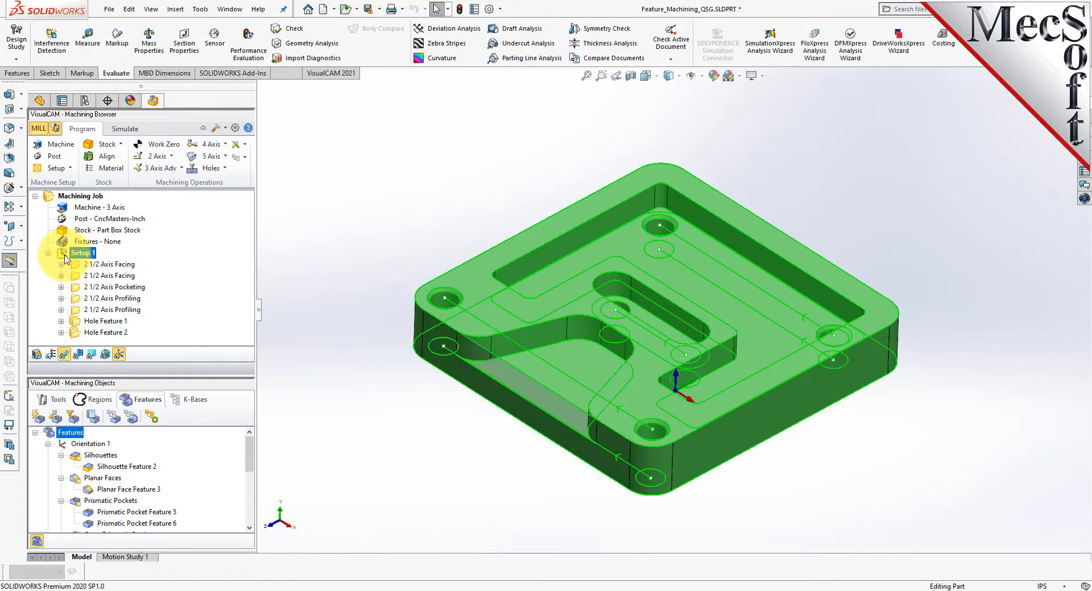
pyautogui.press('Delete')
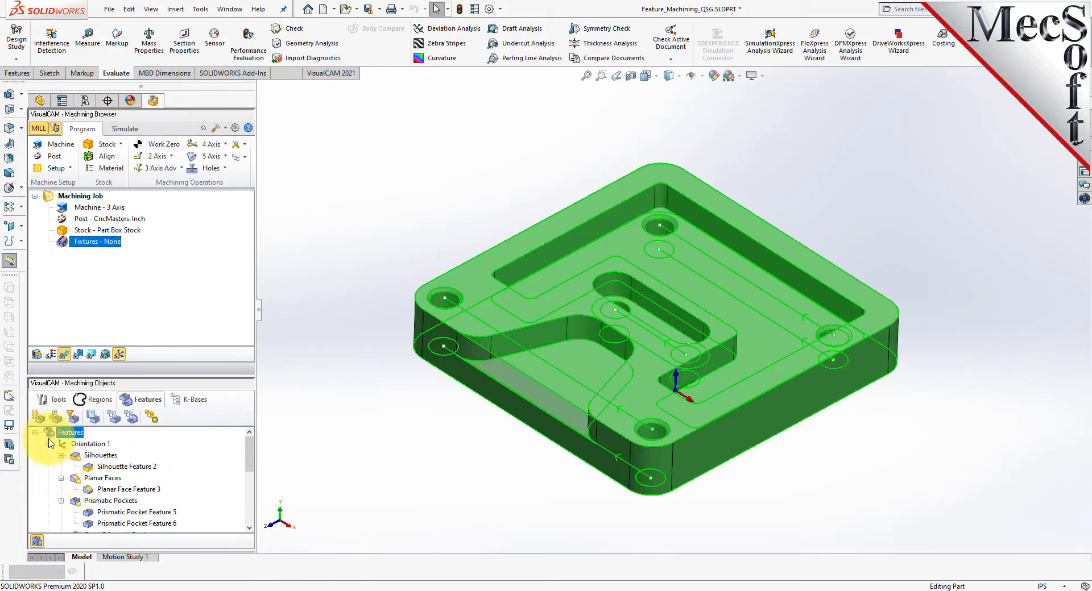
pyautogui.press('Delete')
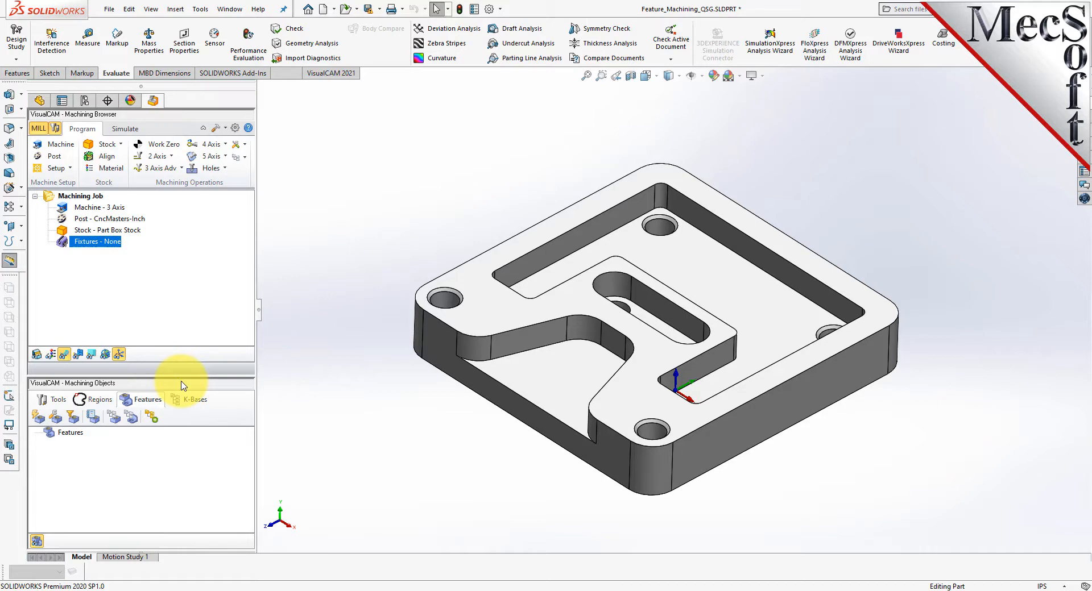
# Run Interactive Feature Detection on the floor face of the large L-shaped pocket.
pyautogui.click(38, 423)
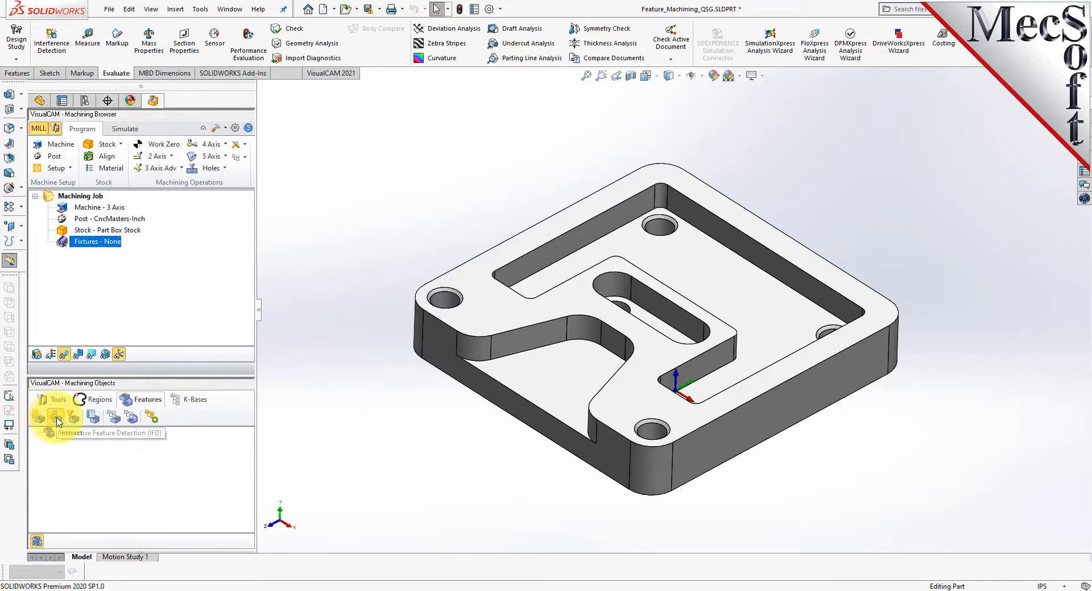
pyautogui.click(57, 421)
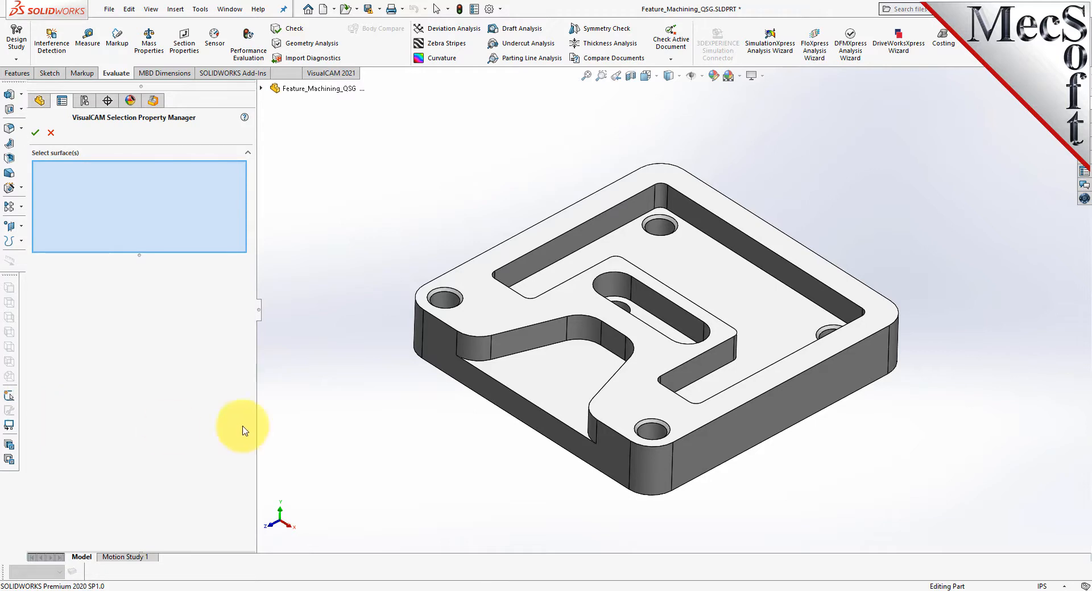
pyautogui.click(715, 274)
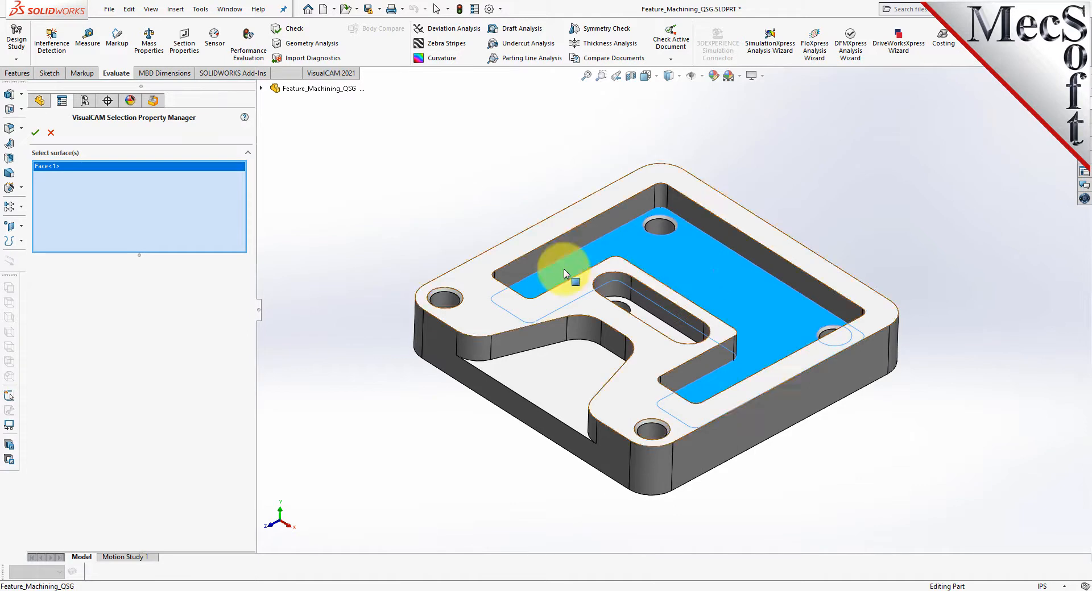
pyautogui.click(35, 132)
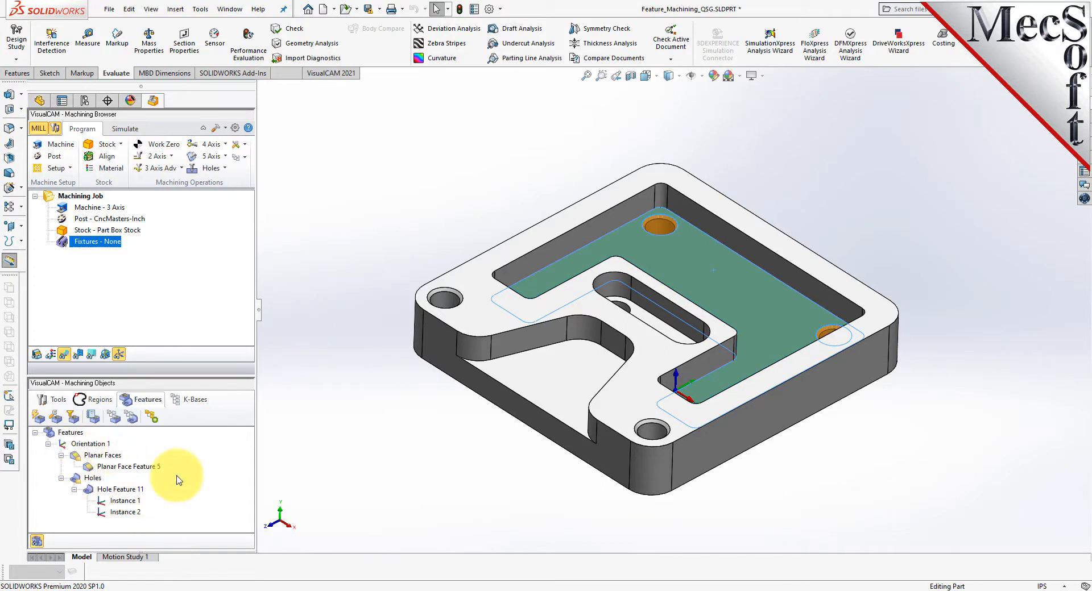
# Highlight the interactively detected planar face and hole features on the part, and delete all features.
pyautogui.click(79, 457)
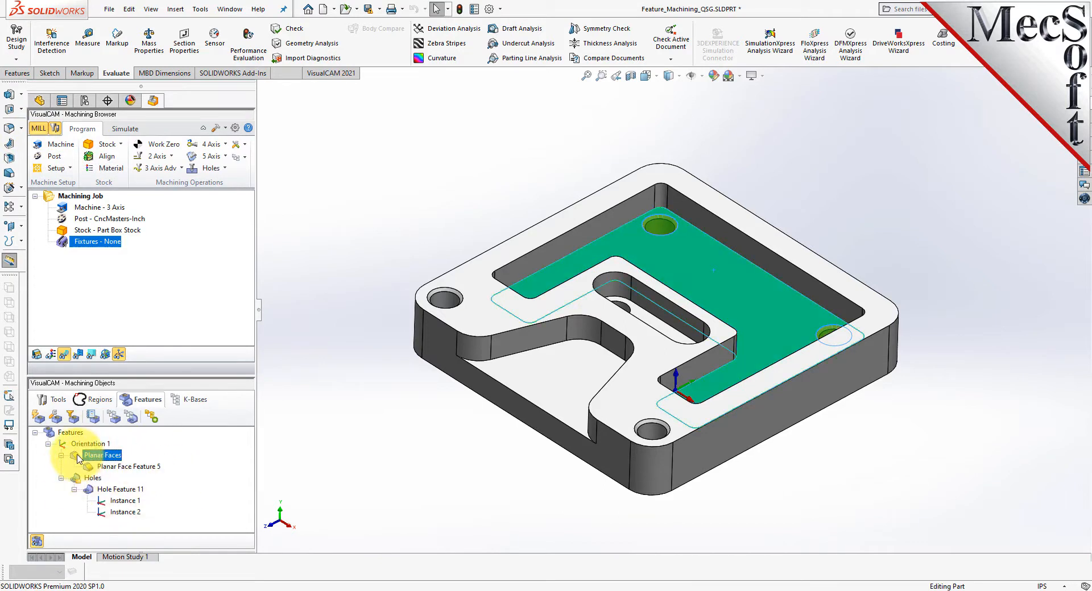
pyautogui.click(91, 479)
pyautogui.click(132, 490)
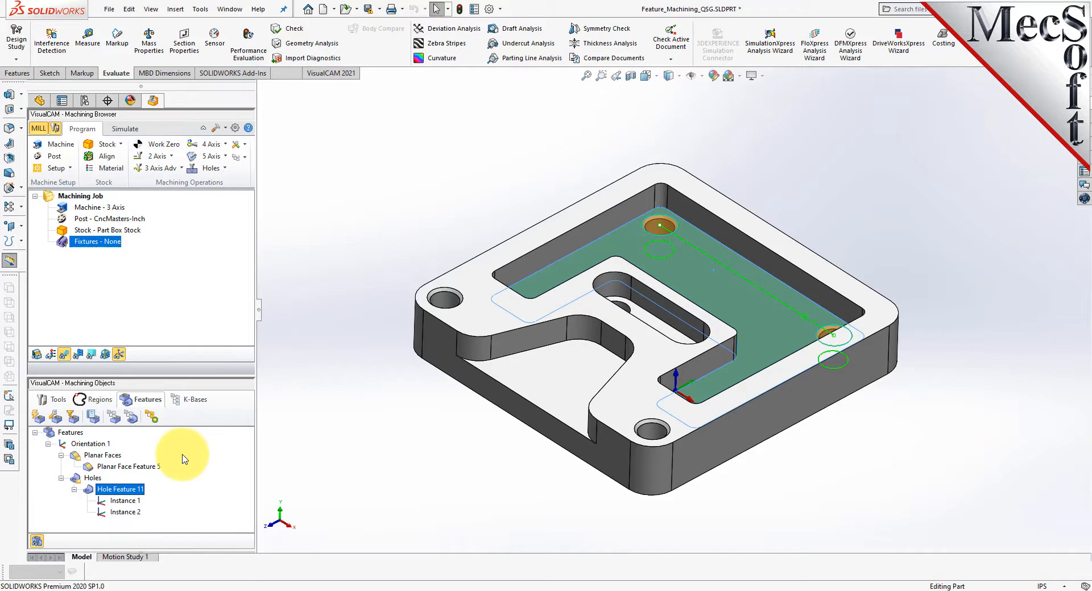
pyautogui.click(52, 436)
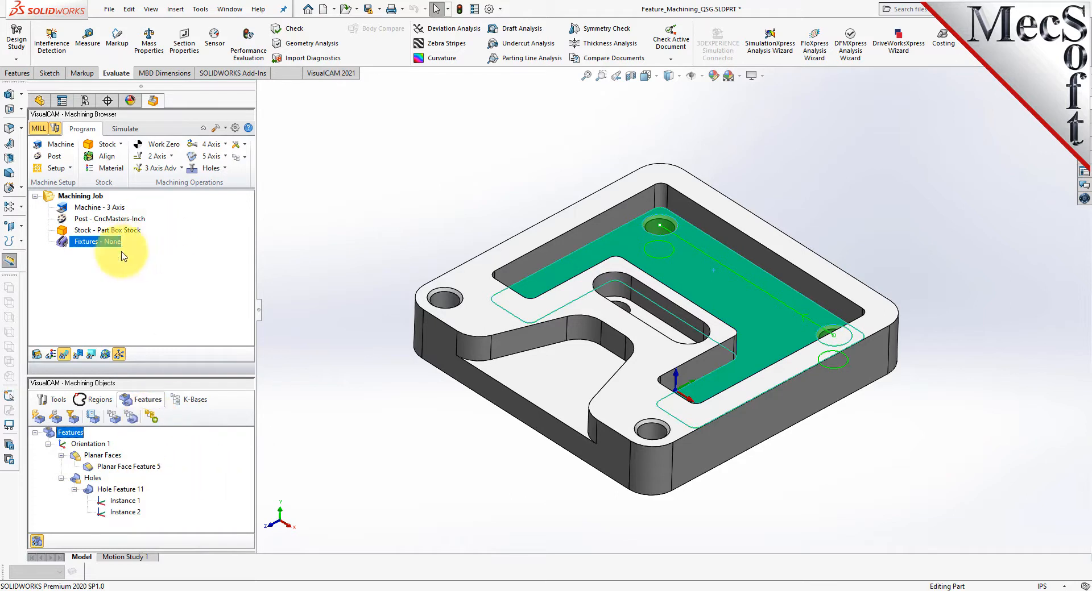
pyautogui.press('Delete')
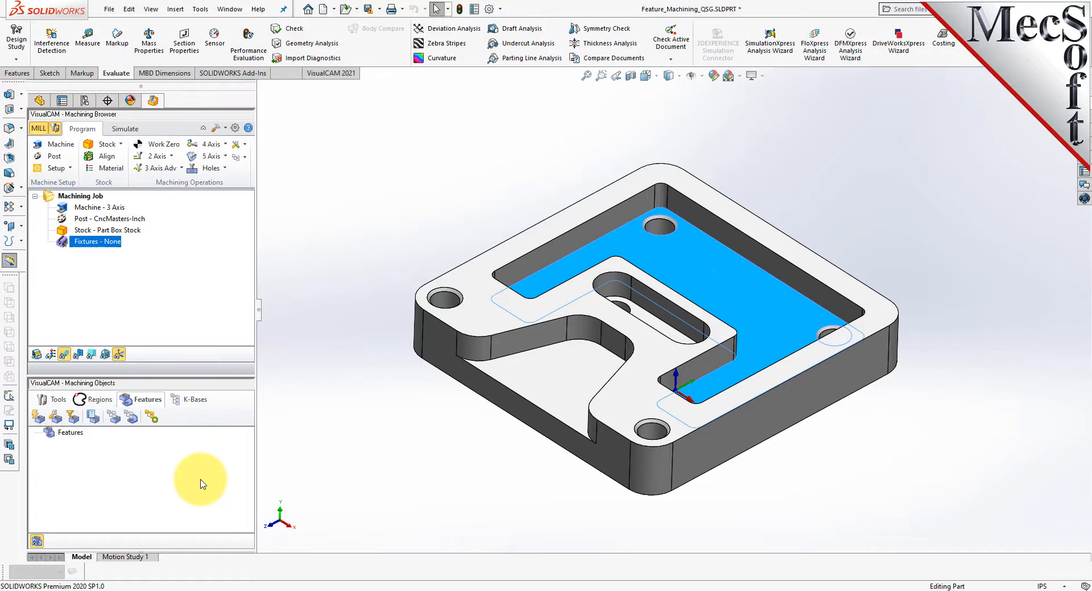
# Examine the feature type filters and the hole diameter and depth filters for feature detection, trying the diameter filter and discarding the change.
pyautogui.click(75, 420)
pyautogui.moveTo(187, 122); pyautogui.dragTo(387, 239)
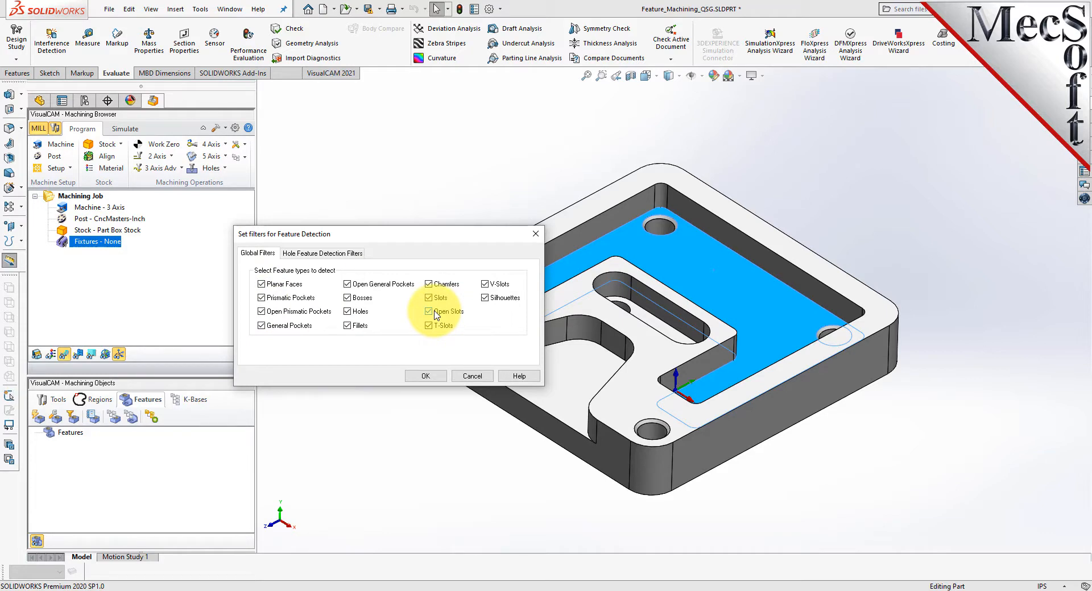
pyautogui.click(314, 253)
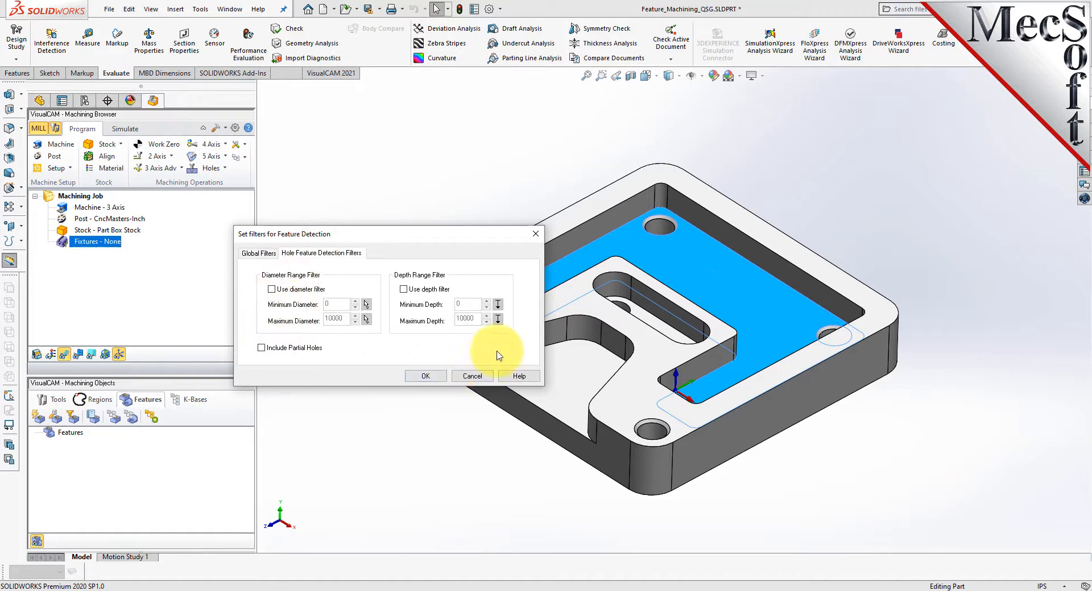
pyautogui.click(271, 289)
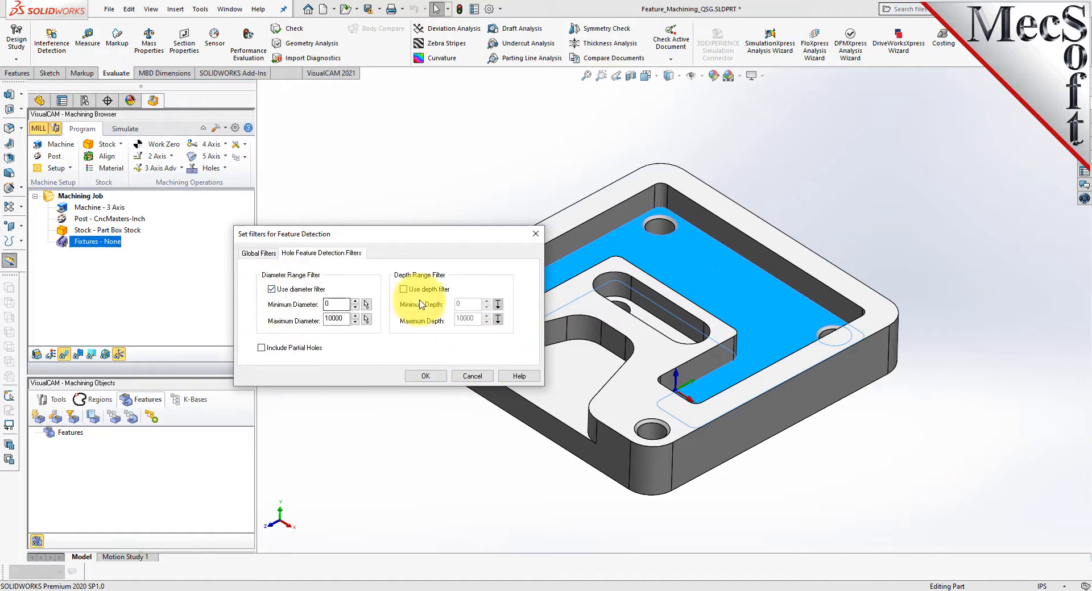
pyautogui.click(467, 376)
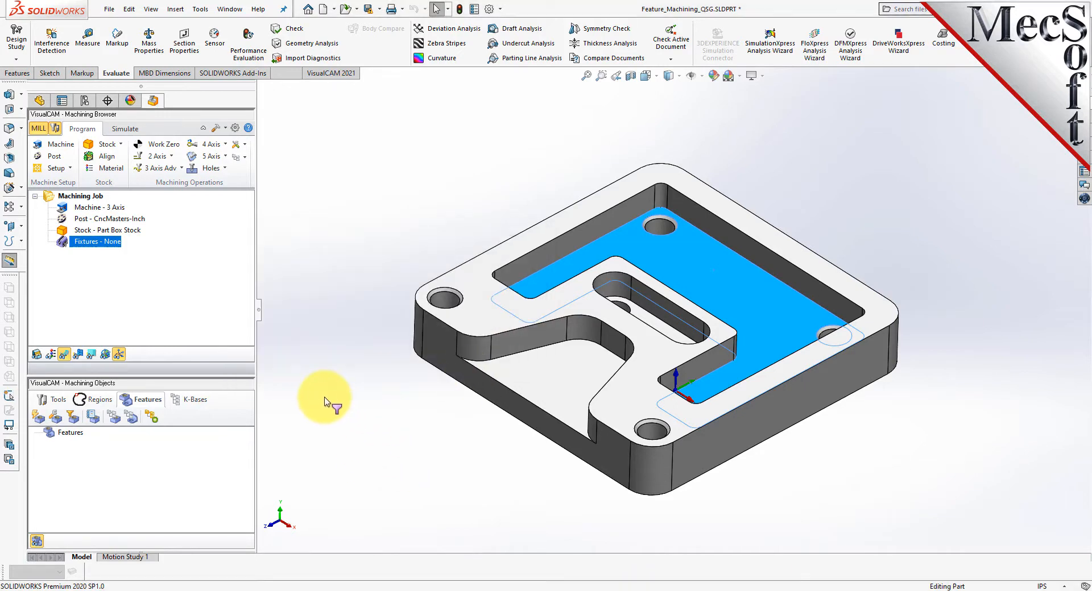
# Run Automatic Feature Detection on the part again and give the machining features list more room.
pyautogui.click(40, 420)
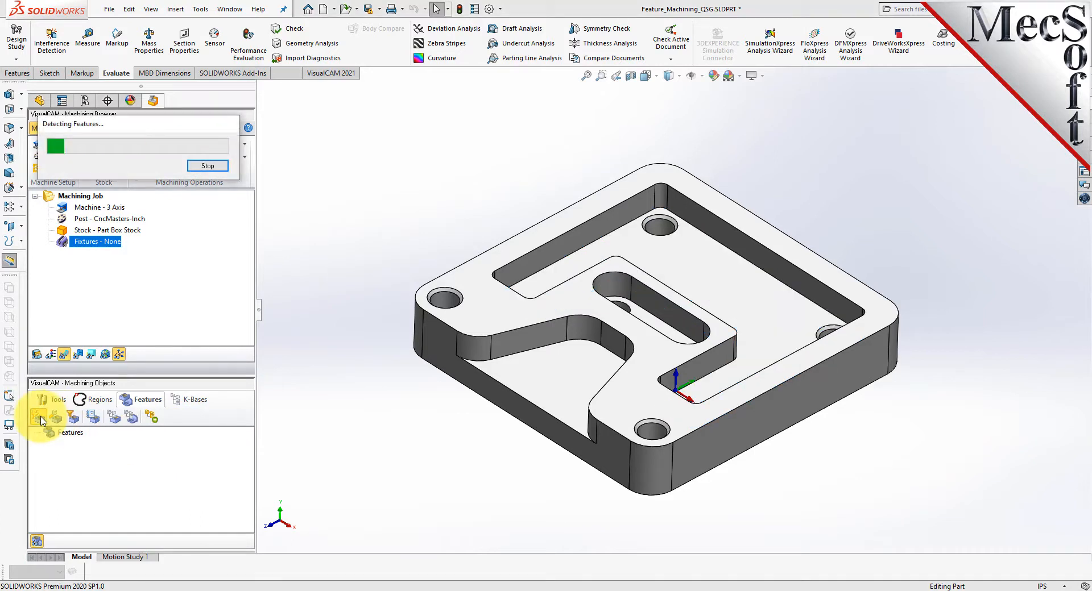
pyautogui.moveTo(164, 376); pyautogui.dragTo(171, 339)
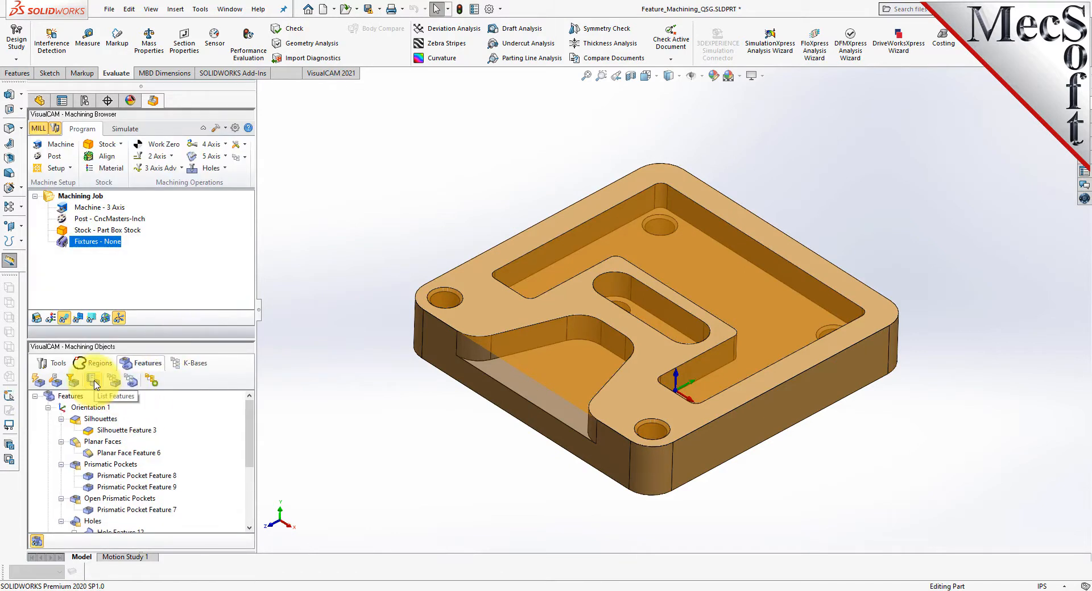
# List the detected features in an enlarged information window and examine their types, names and parameters under Orientation 1 and Orientation 2.
pyautogui.click(94, 384)
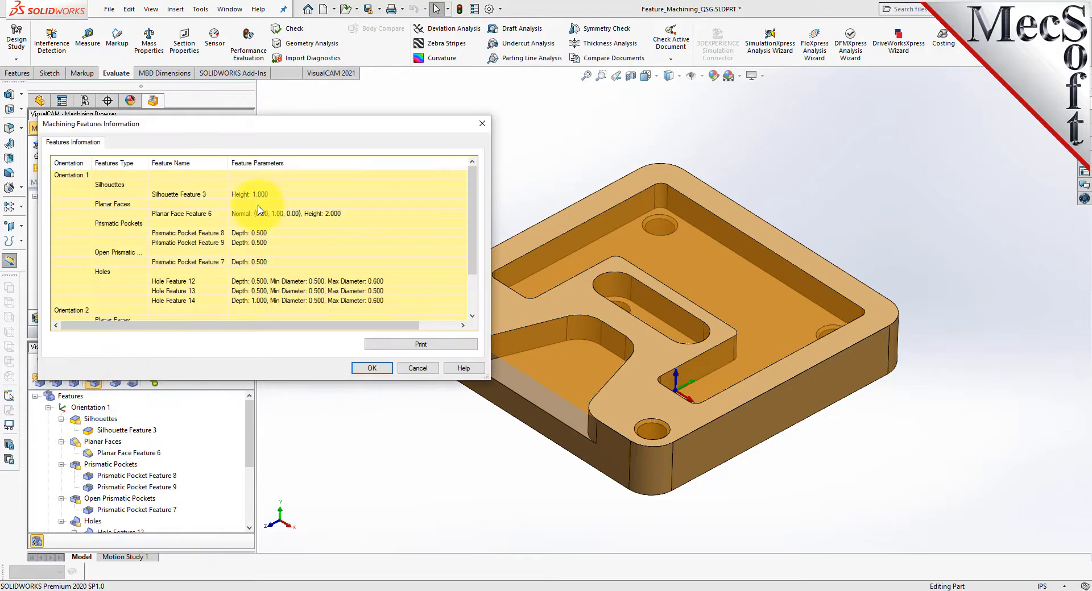
pyautogui.moveTo(252, 112); pyautogui.dragTo(430, 110)
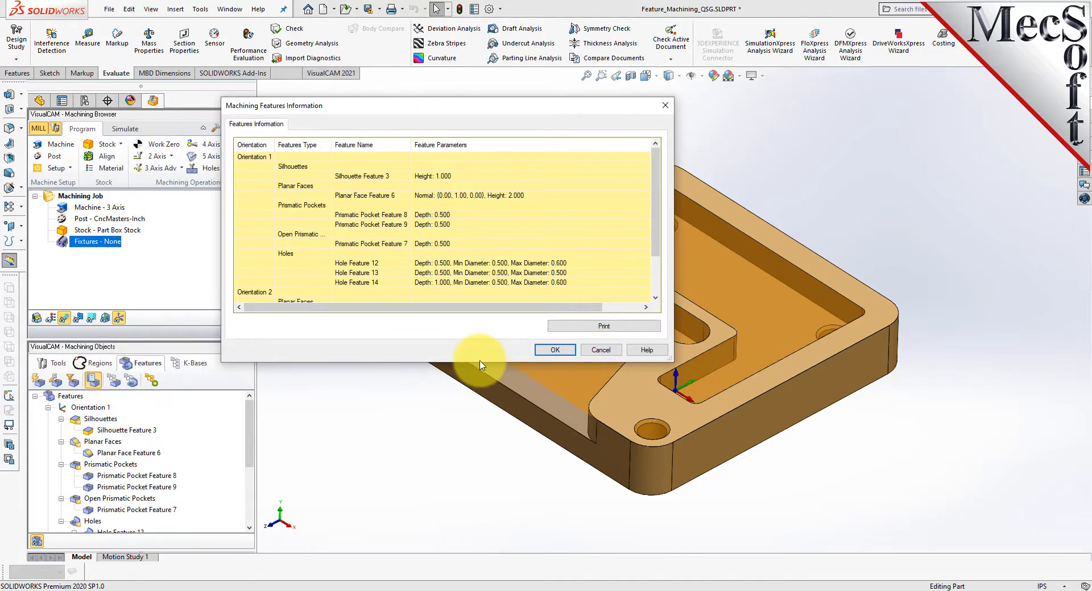
pyautogui.moveTo(480, 364); pyautogui.dragTo(482, 415)
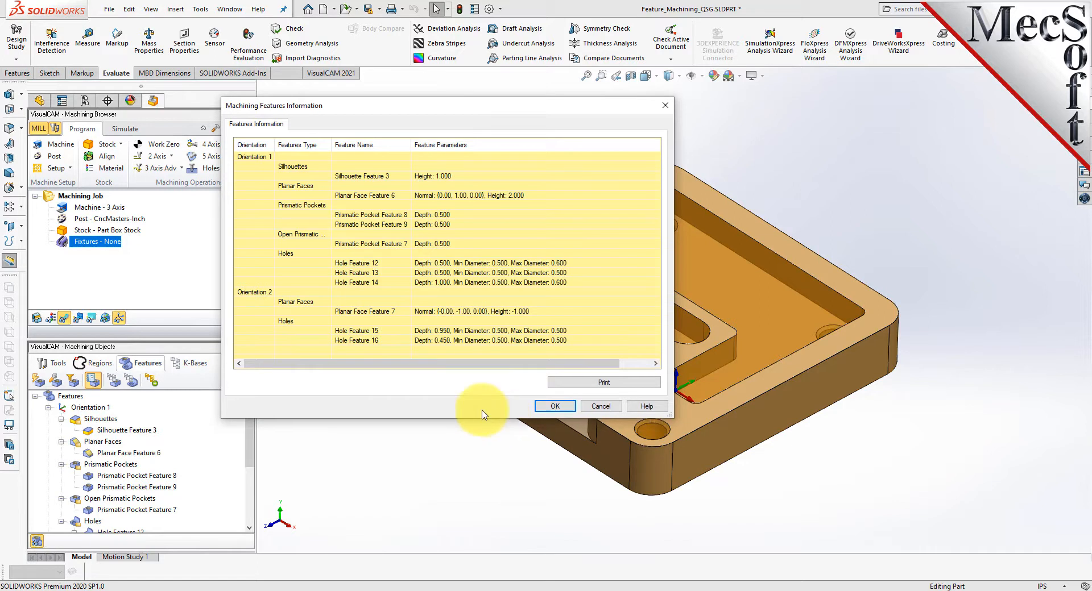
pyautogui.click(253, 157)
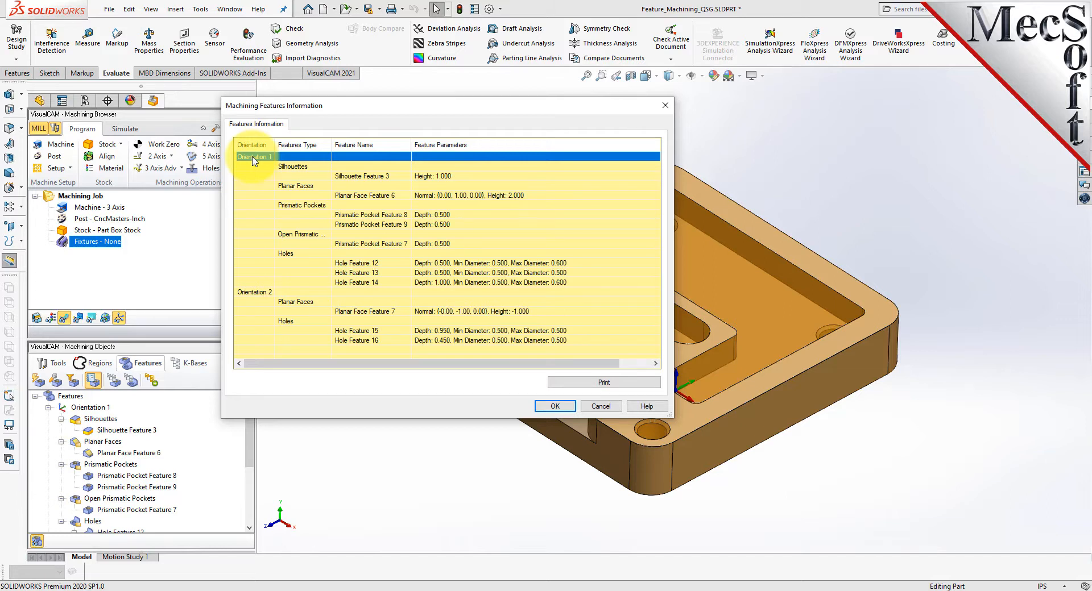
pyautogui.click(296, 166)
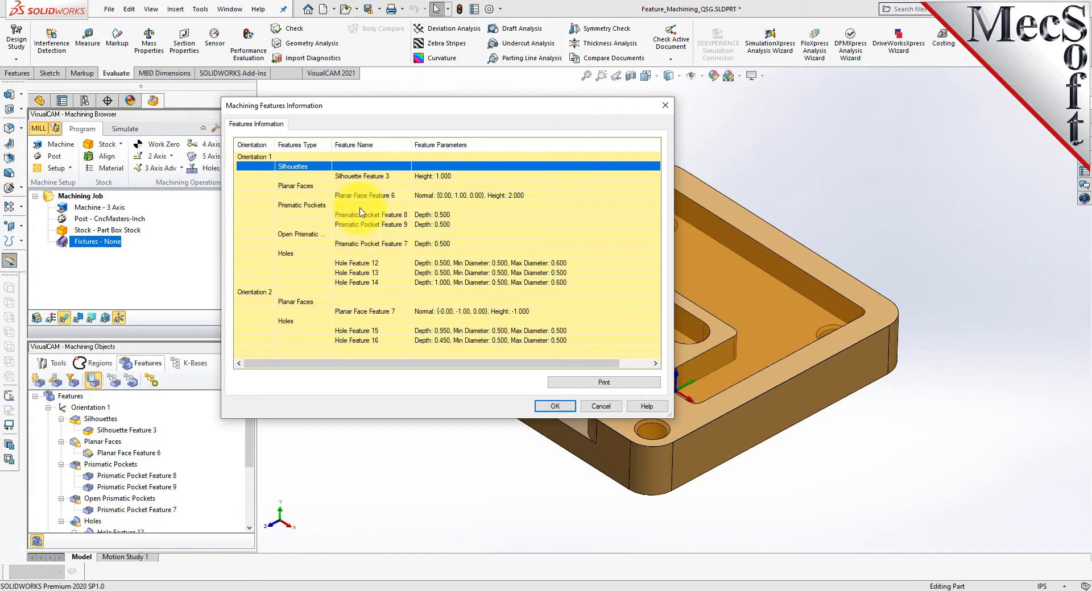
pyautogui.click(380, 245)
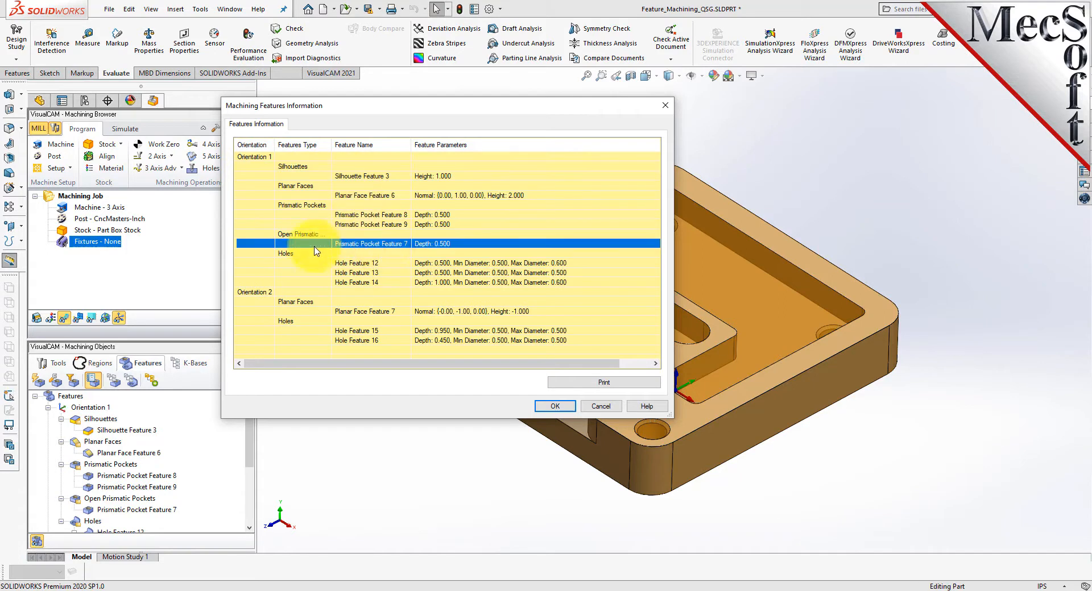
pyautogui.click(383, 263)
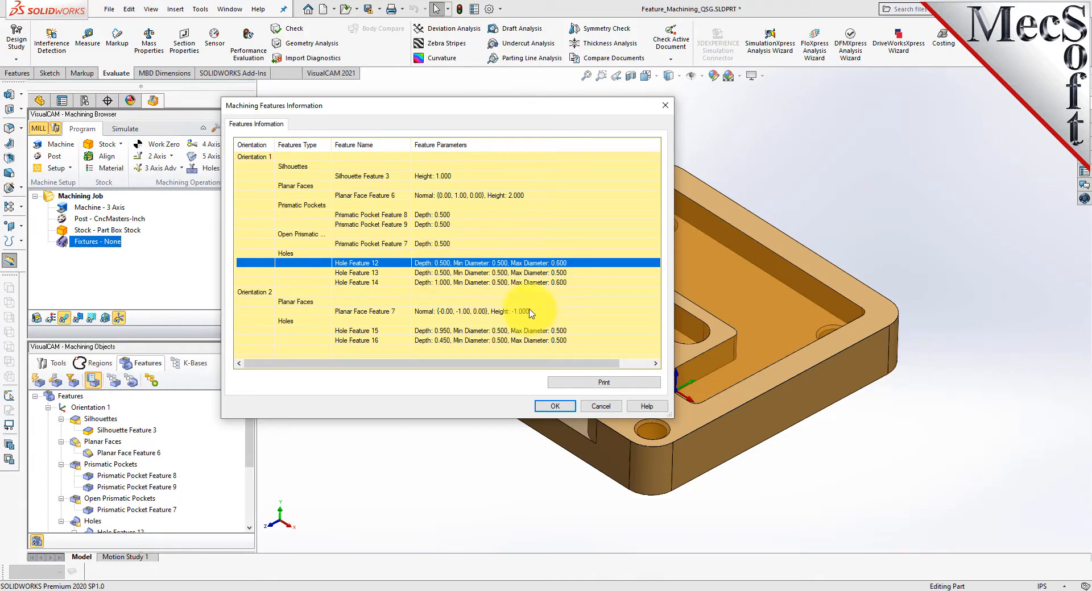
pyautogui.click(607, 407)
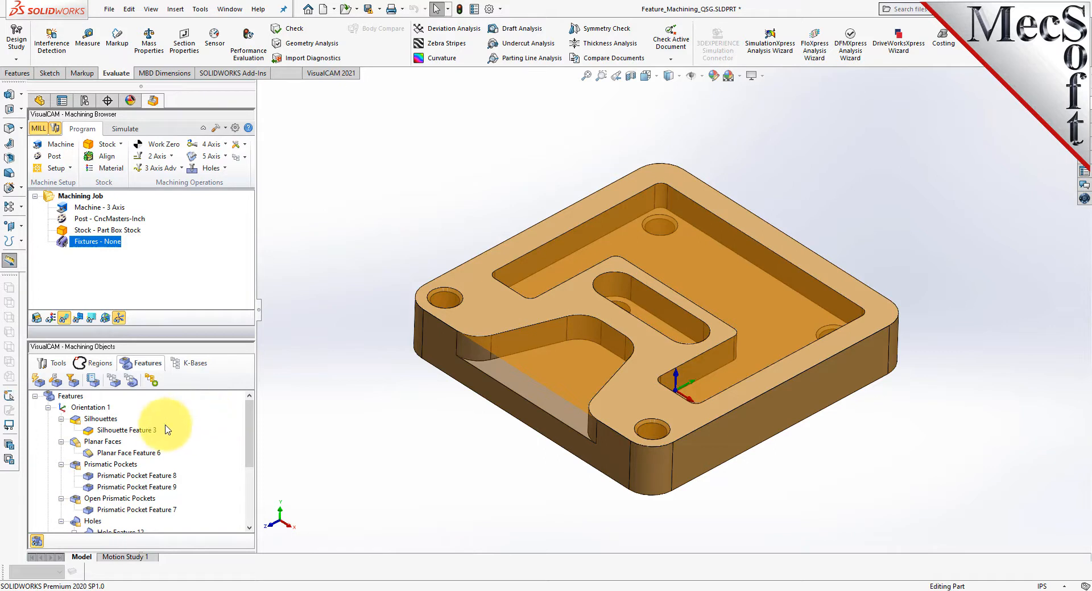
# Open the dialog for associating milling features with machining operations and read its help on the procedure and additional information.
pyautogui.click(115, 382)
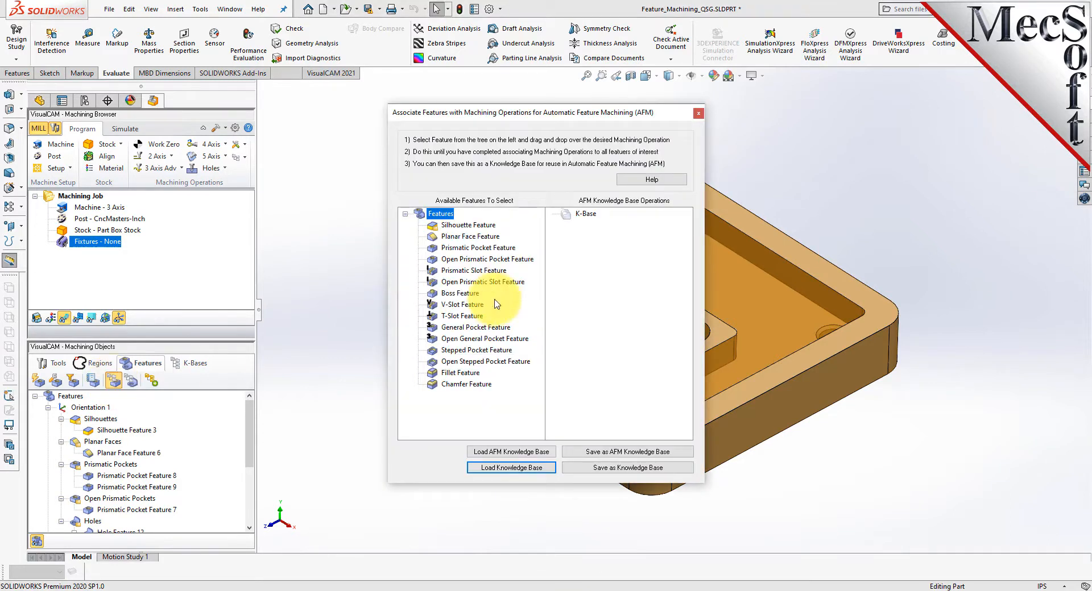
pyautogui.moveTo(552, 121); pyautogui.dragTo(467, 131)
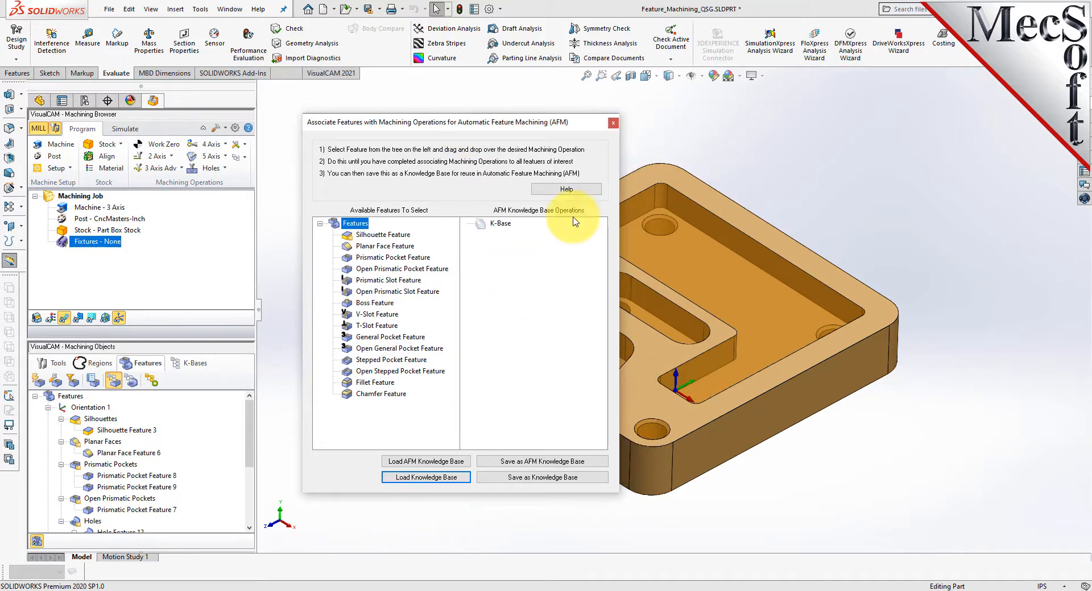
pyautogui.click(569, 189)
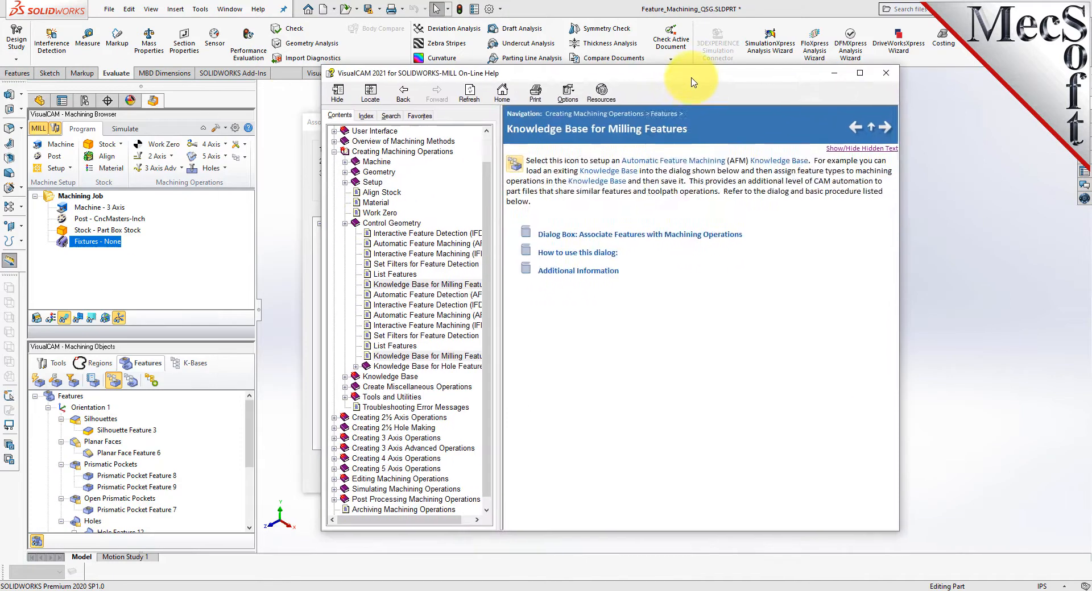
pyautogui.click(852, 148)
pyautogui.scroll(-7, 756, 283)
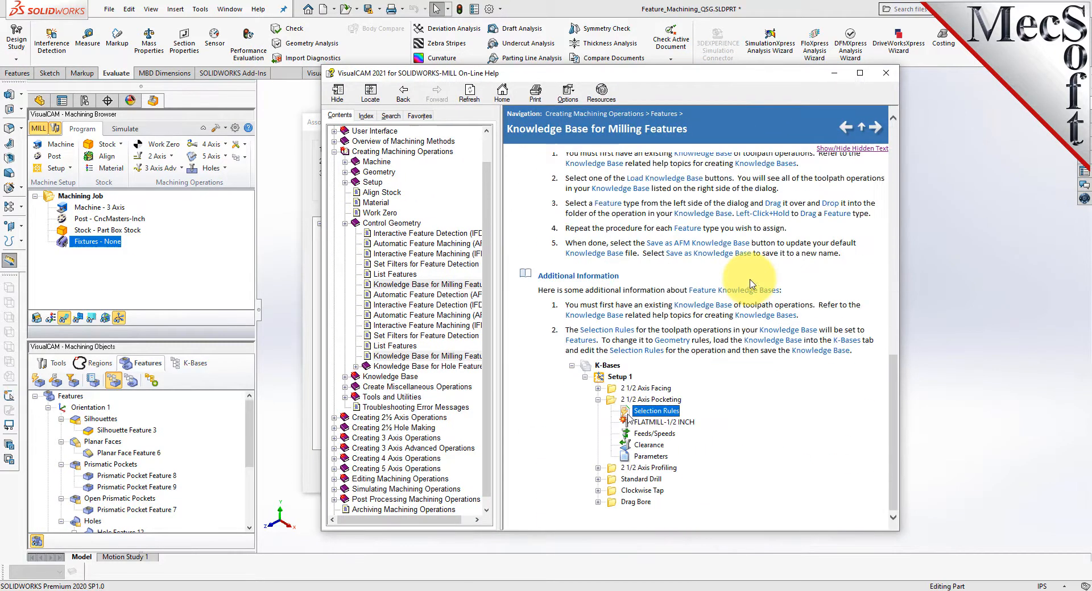
# Close the help window and load the AFM knowledge base into the feature association dialog.
pyautogui.click(886, 72)
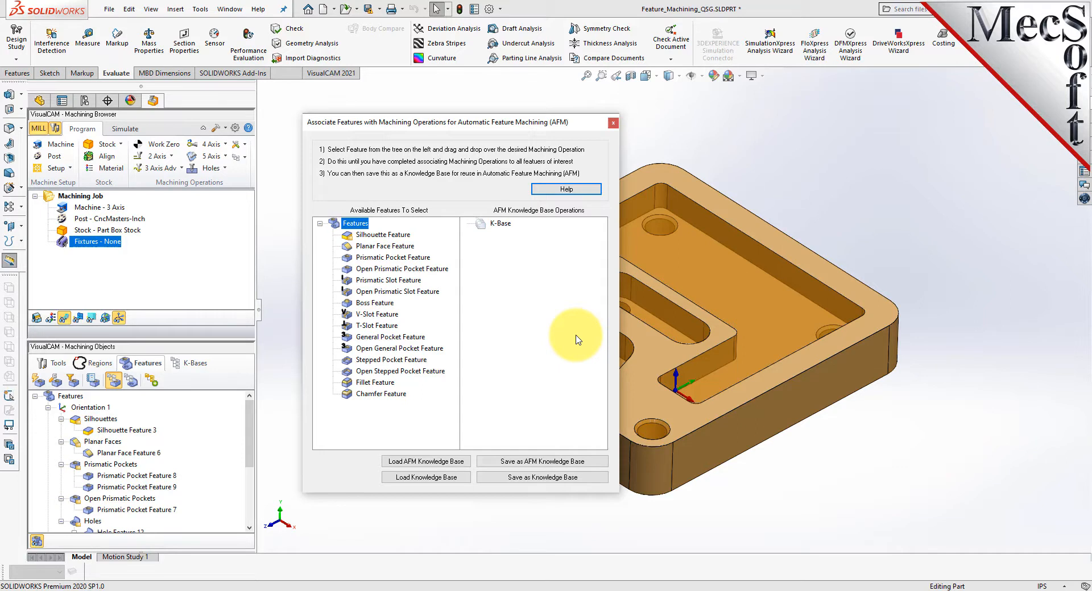
pyautogui.click(454, 465)
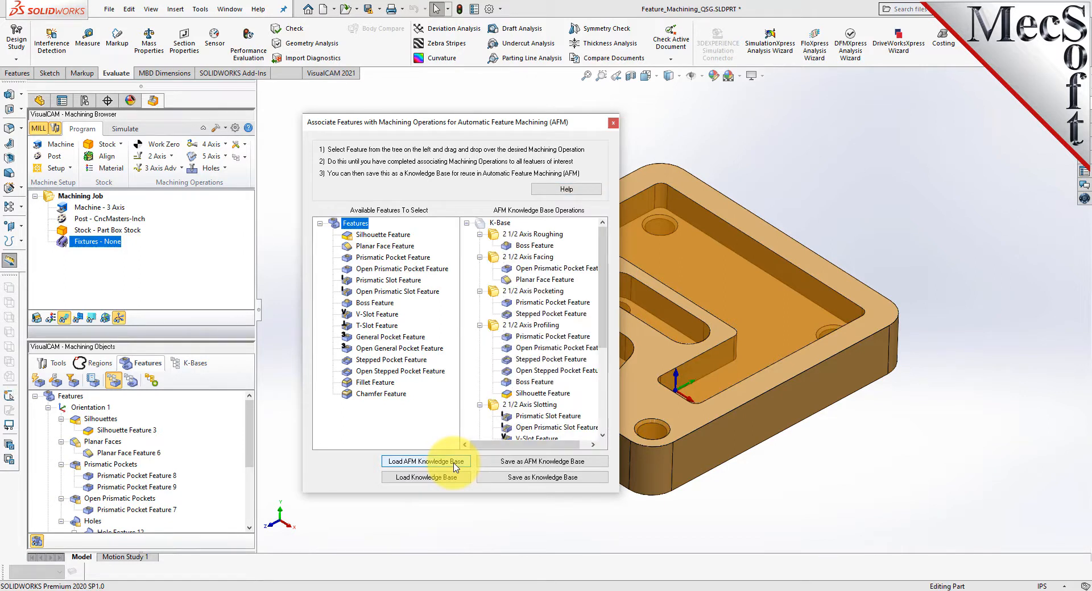
pyautogui.moveTo(603, 245)
pyautogui.mouseDown()
pyautogui.moveTo(604, 358)
pyautogui.moveTo(604, 228)
pyautogui.moveTo(604, 251)
pyautogui.mouseUp()
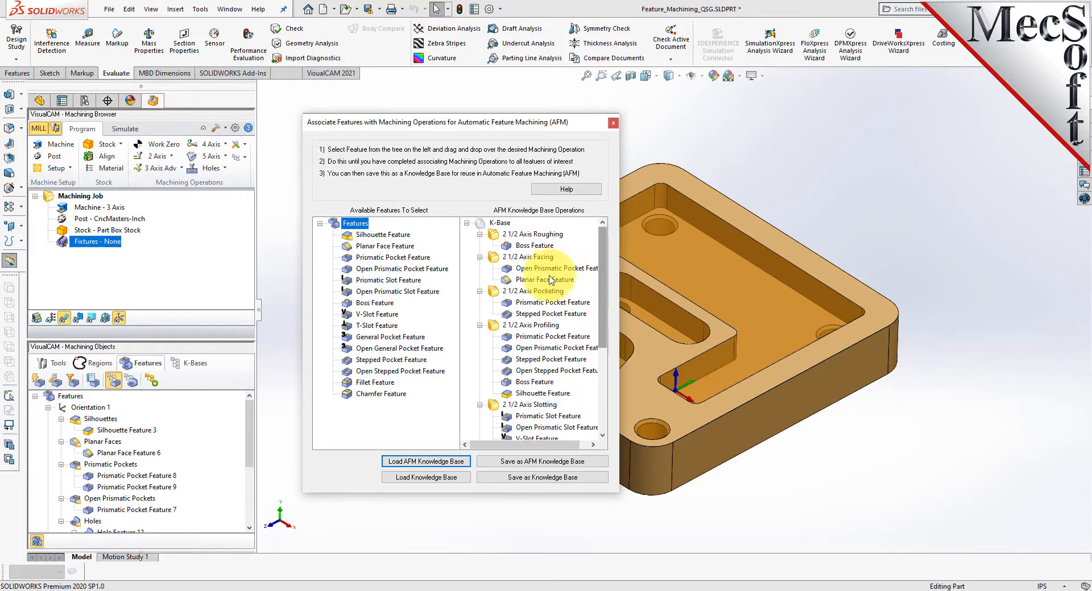
# Collapse every machining operation in the loaded AFM knowledge base so that only the operation names are listed.
pyautogui.click(479, 233)
pyautogui.click(479, 245)
pyautogui.click(479, 257)
pyautogui.click(479, 267)
pyautogui.click(480, 279)
pyautogui.click(479, 290)
pyautogui.click(479, 302)
pyautogui.click(480, 313)
pyautogui.click(479, 324)
pyautogui.click(479, 336)
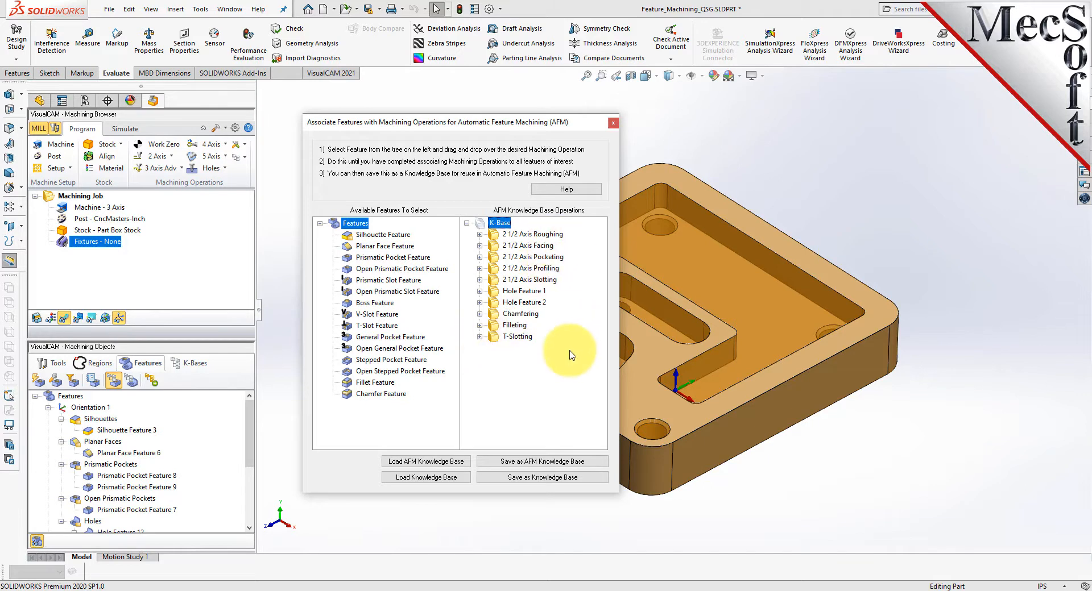
# Examine the features associated with 2 1/2 Axis Profiling and the operations listed for Planar Face Feature, and close the association dialog.
pyautogui.click(479, 268)
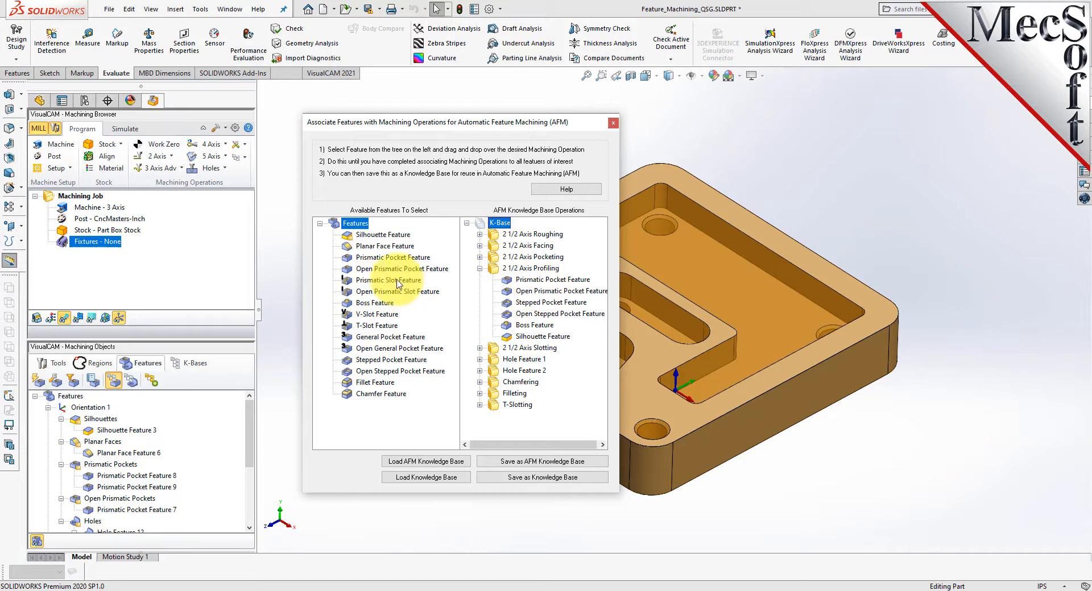
pyautogui.click(345, 246)
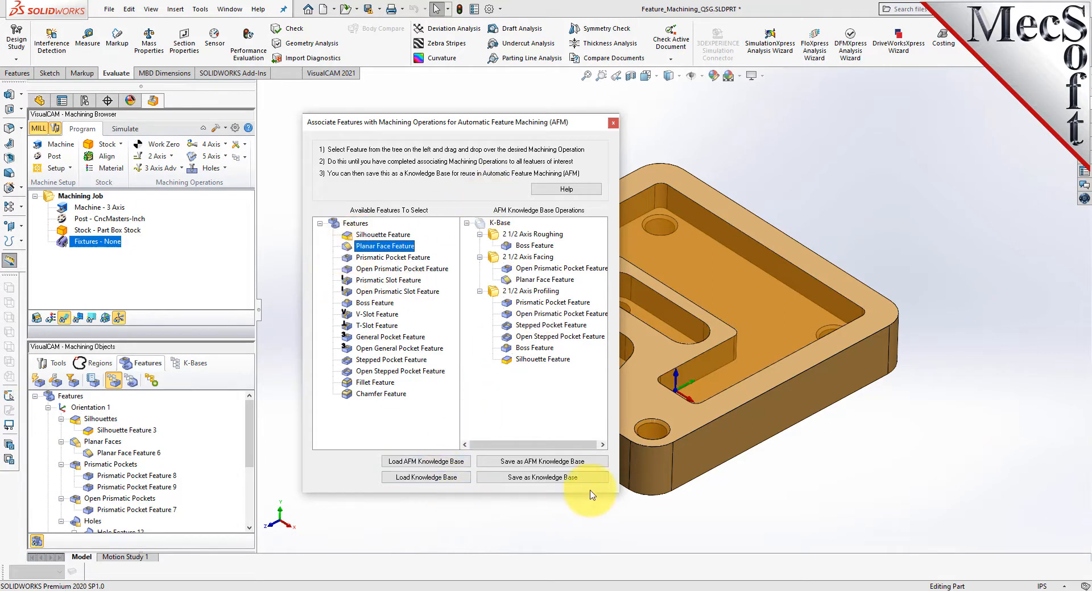
pyautogui.click(612, 123)
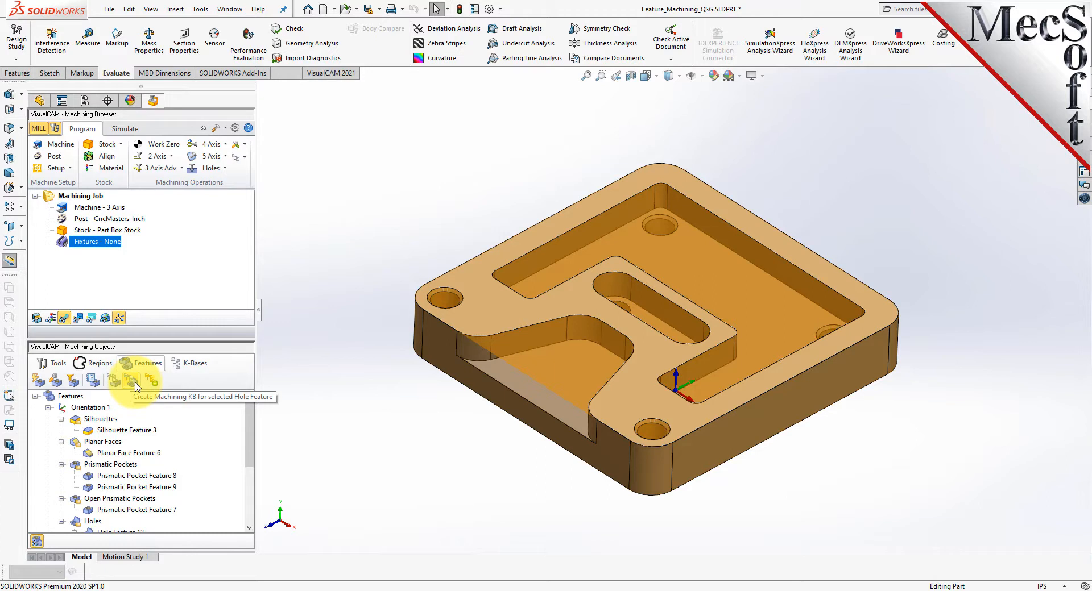
# Collapse the non-hole feature groups and open the dialog for creating a machining knowledge base for Hole Feature 12.
pyautogui.click(61, 431)
pyautogui.click(61, 442)
pyautogui.click(61, 453)
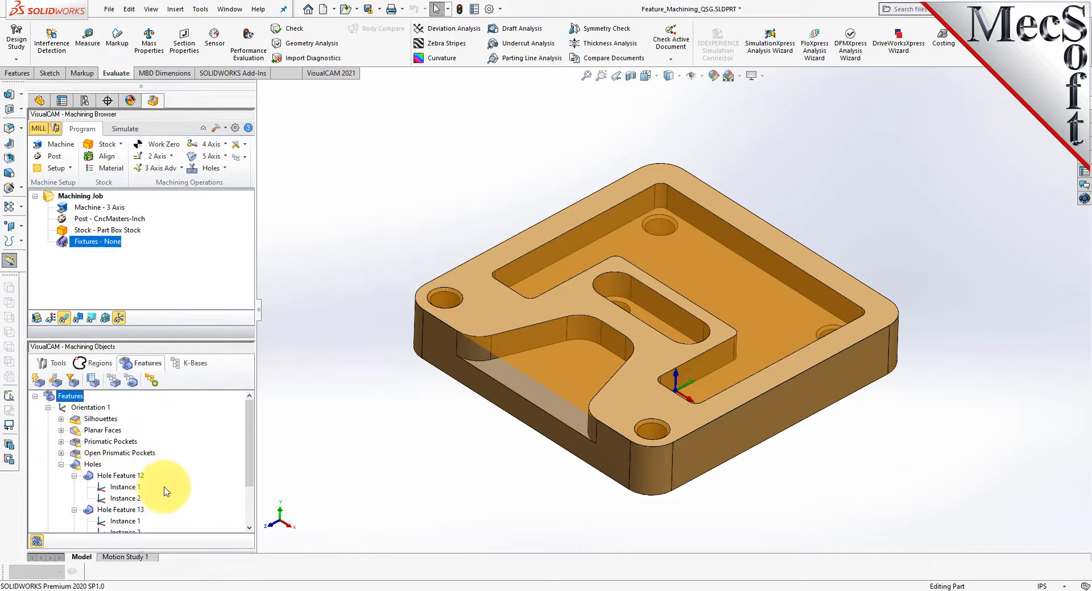
pyautogui.click(89, 480)
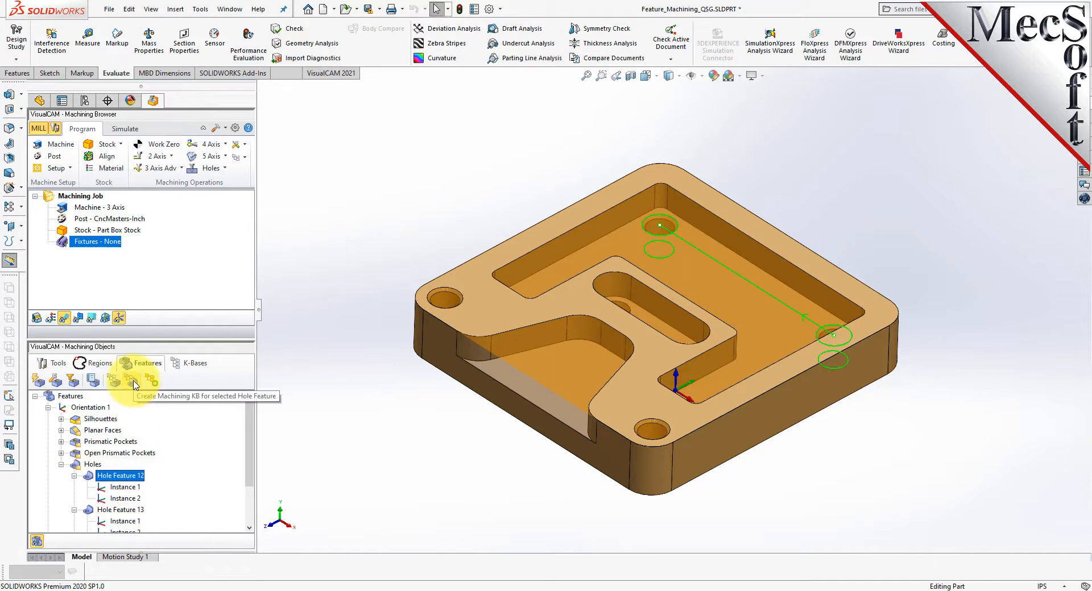
pyautogui.click(133, 381)
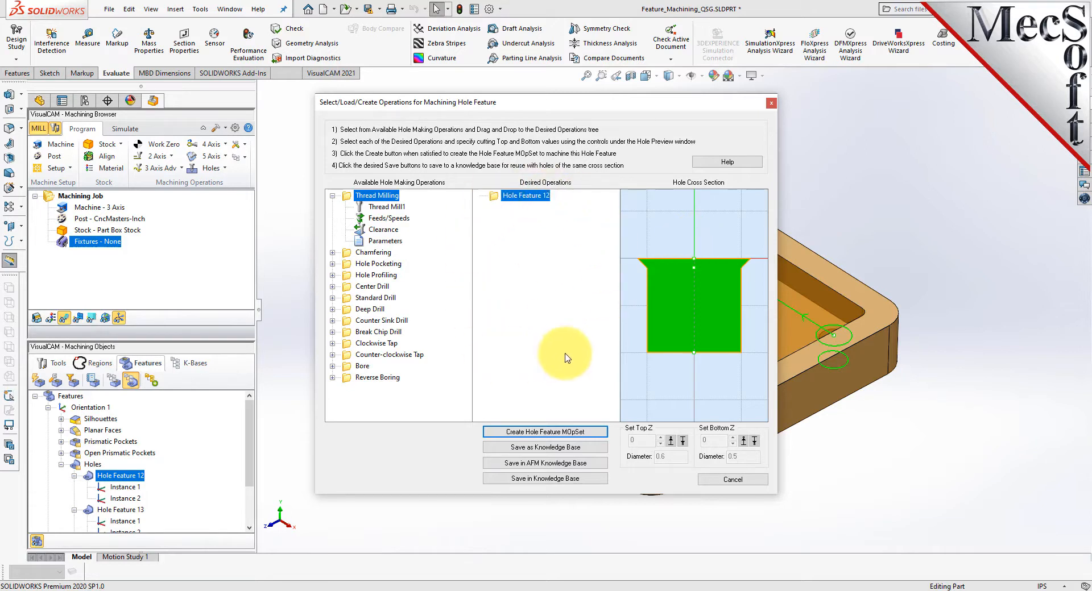
# Add Center Drill, Standard Drill and Chamfering, in that order, to the desired operations for Hole Feature 12.
pyautogui.click(333, 197)
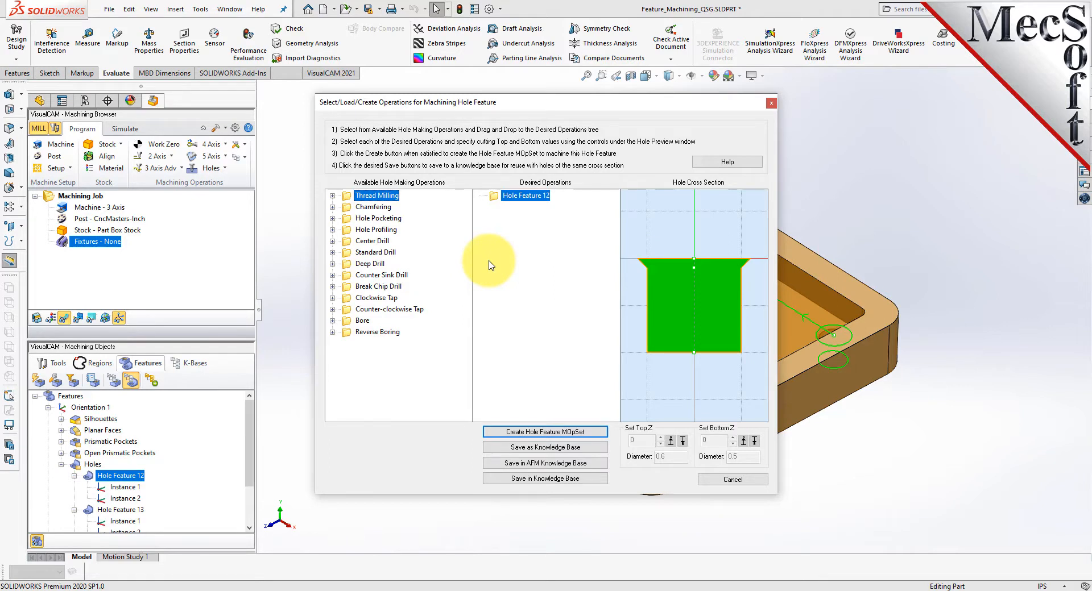
pyautogui.click(332, 241)
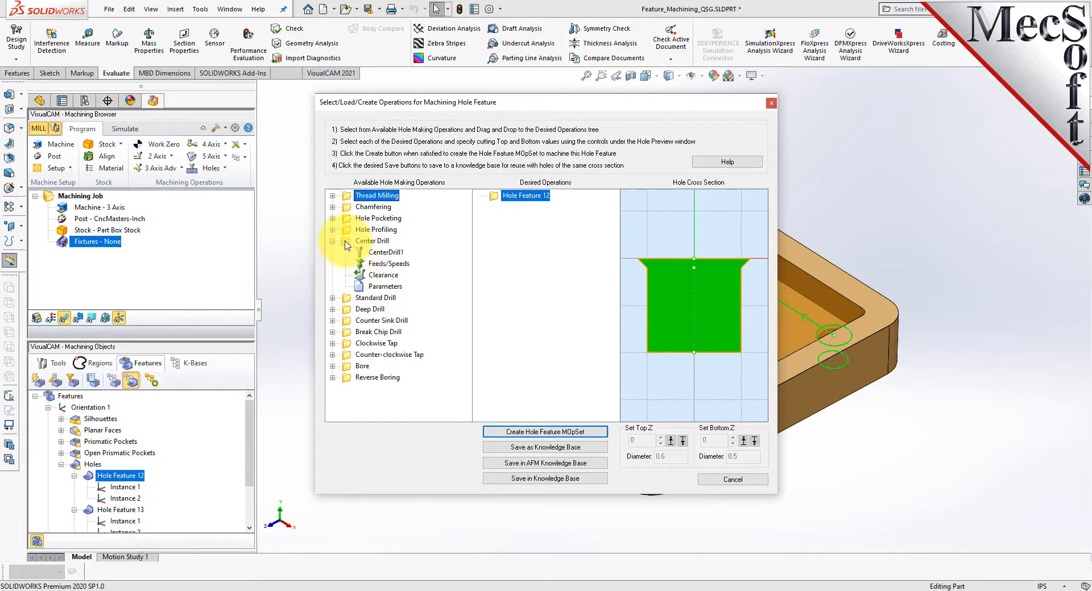
pyautogui.click(333, 241)
pyautogui.moveTo(348, 242); pyautogui.dragTo(514, 239)
pyautogui.click(349, 257)
pyautogui.moveTo(349, 257); pyautogui.dragTo(513, 241)
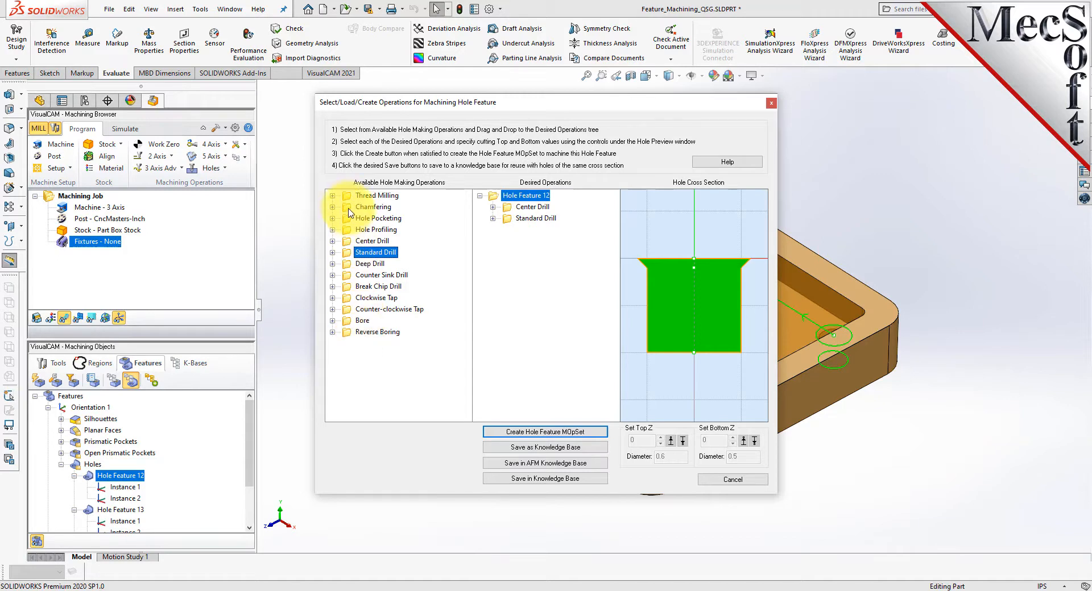
pyautogui.moveTo(348, 211); pyautogui.dragTo(525, 238)
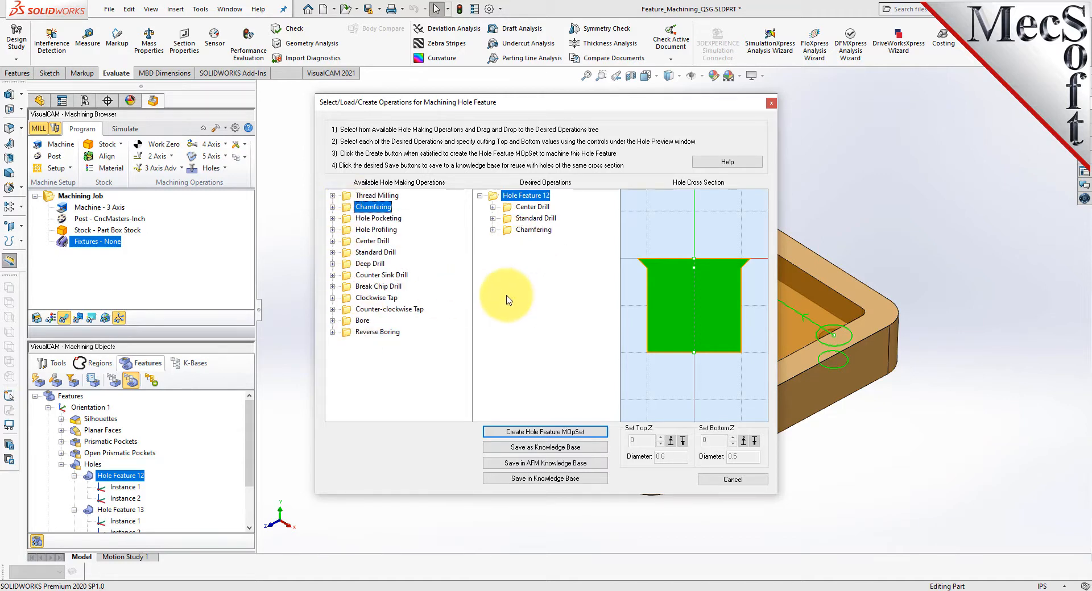
# Raise the bottom Z of the Center Drill operation for Hole Feature 12 in three increments of 0.1.
pyautogui.click(533, 207)
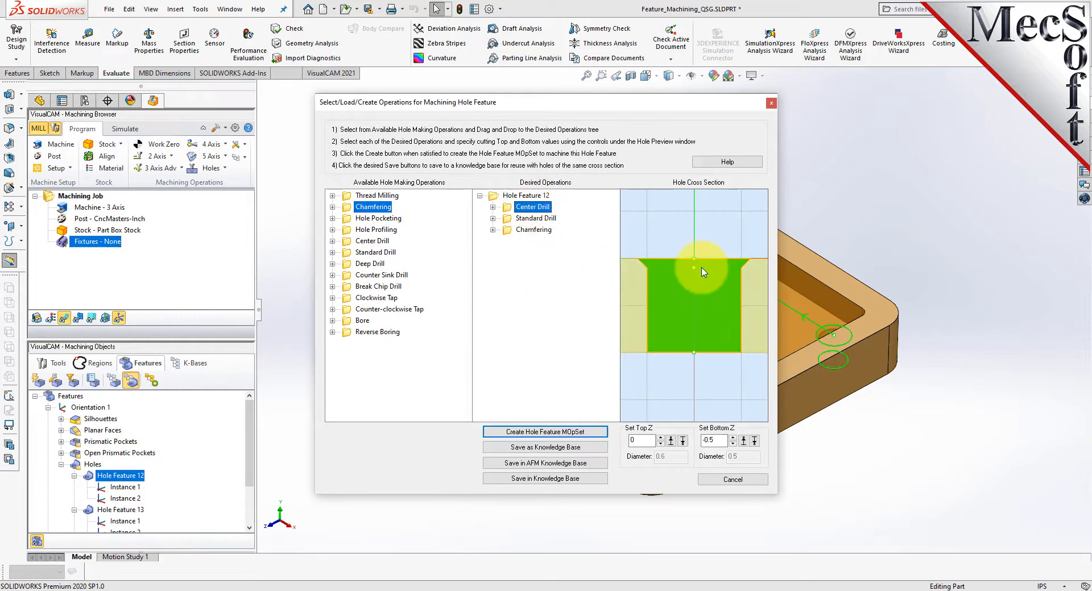
pyautogui.click(732, 438)
pyautogui.click(733, 438)
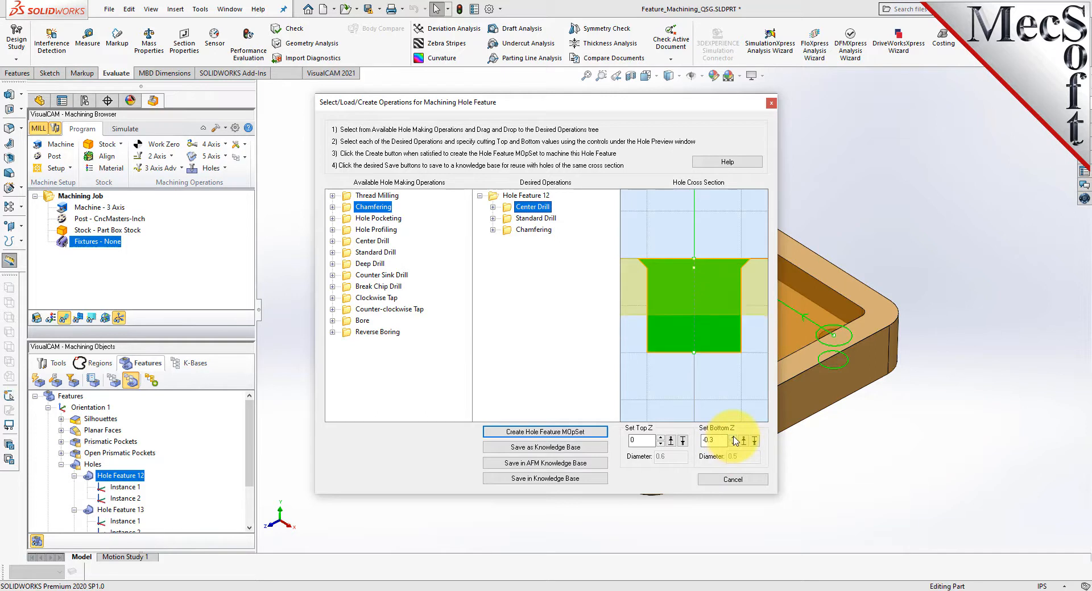
pyautogui.click(733, 438)
# Set the Chamfering operation's bottom Z to -0.1 and close the hole operations dialog without creating or saving the operations.
pyautogui.click(506, 220)
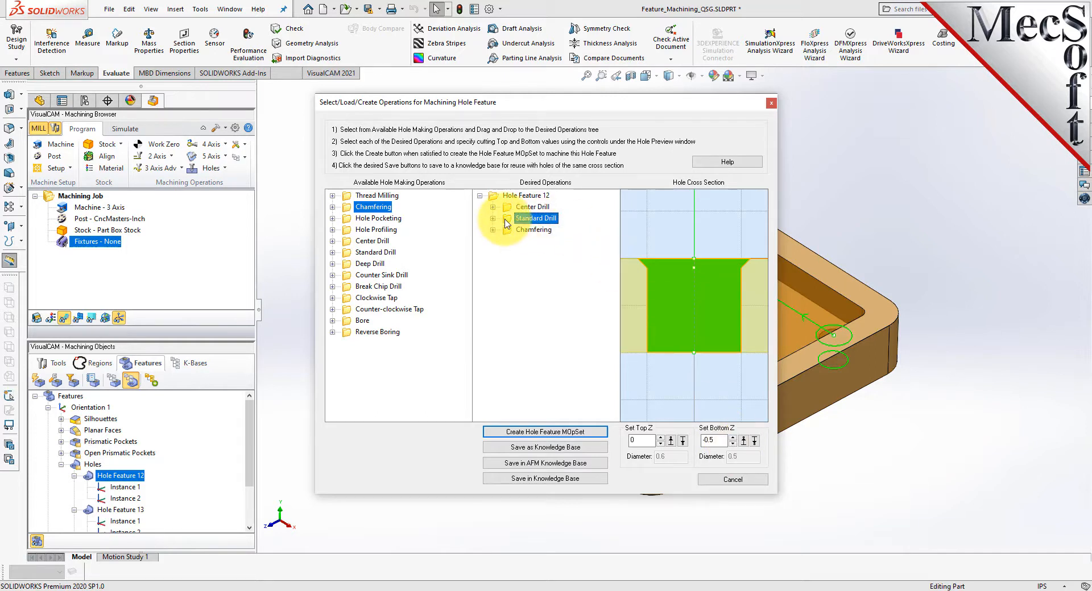
pyautogui.click(509, 230)
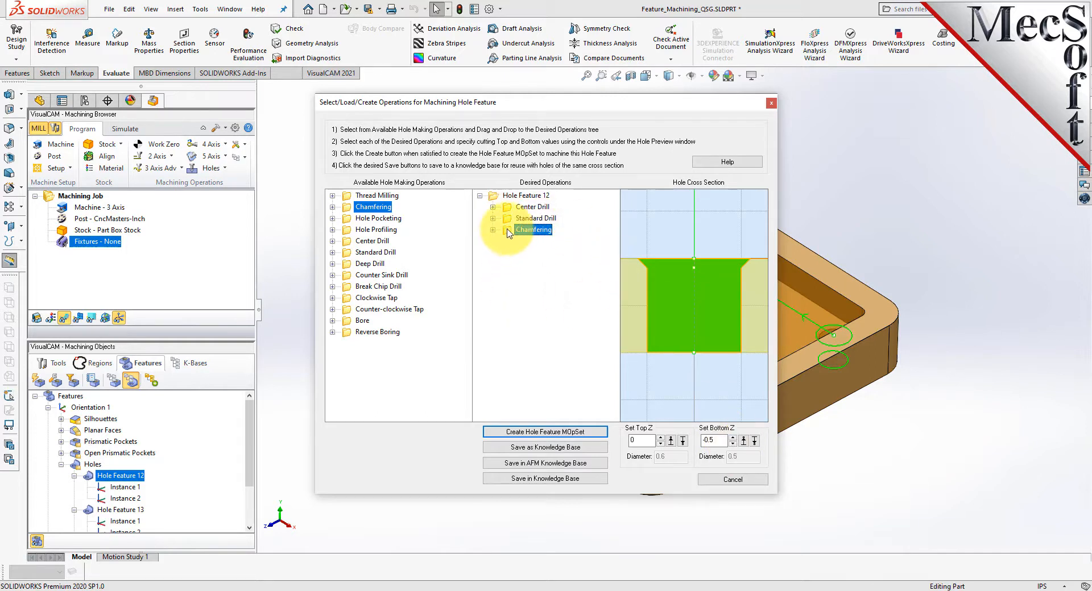
pyautogui.click(732, 438)
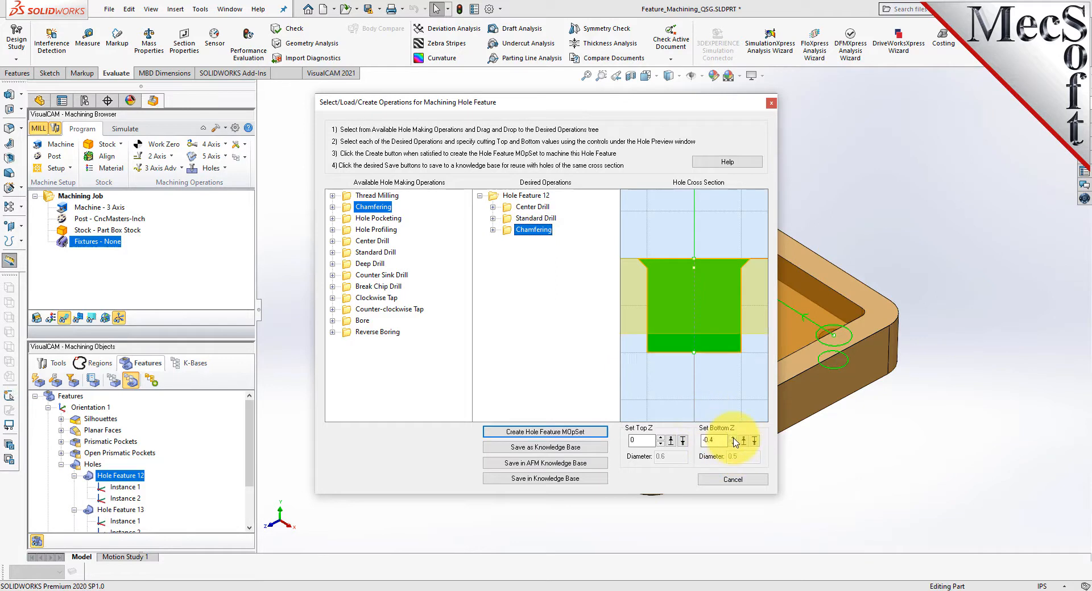
pyautogui.click(733, 437)
pyautogui.click(733, 438)
pyautogui.click(733, 438)
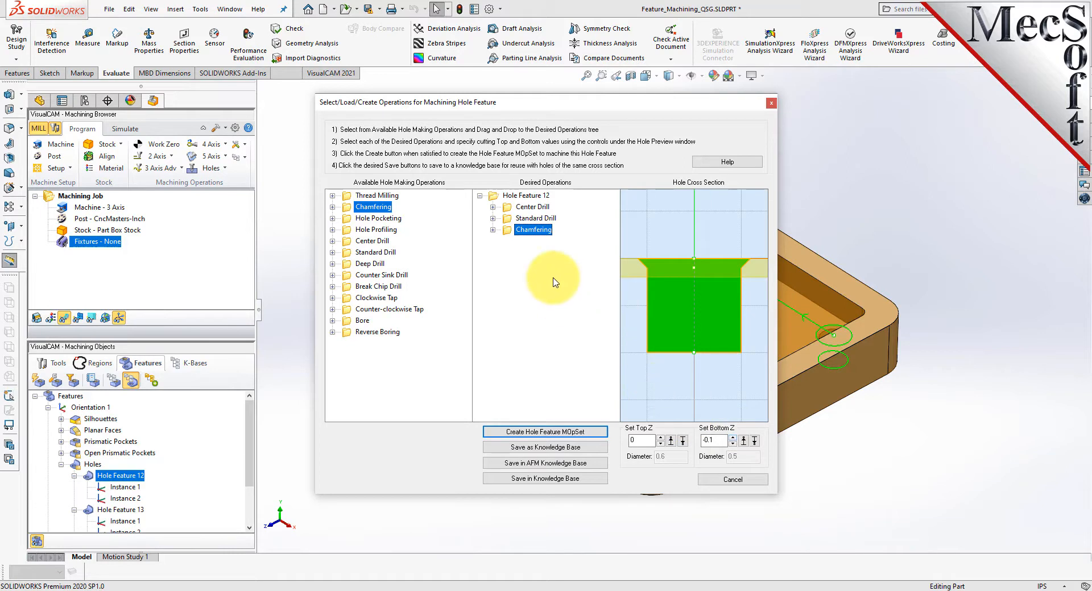
pyautogui.click(506, 220)
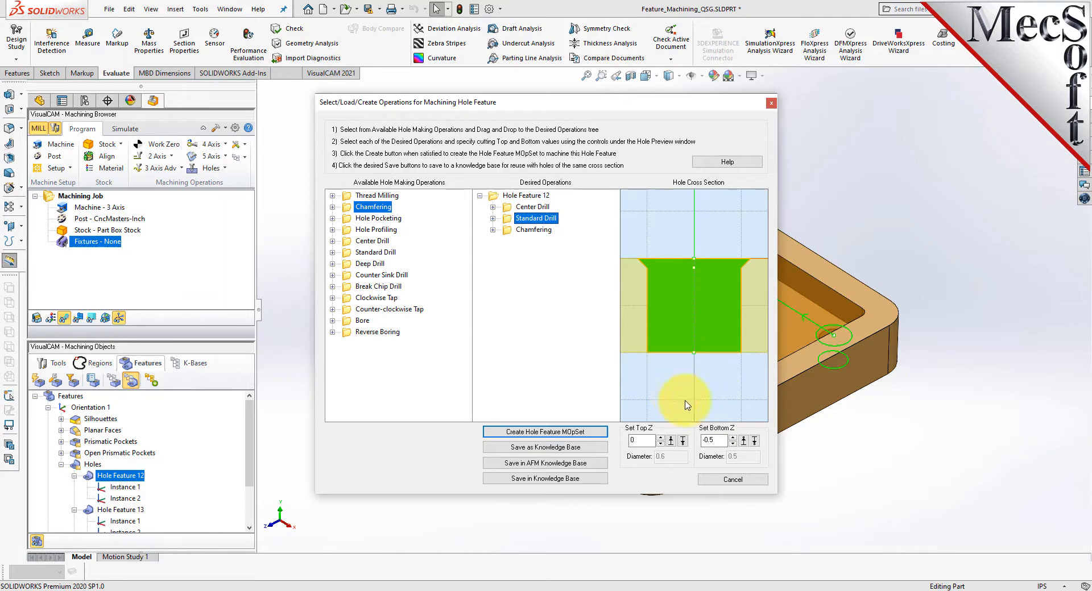
pyautogui.click(771, 103)
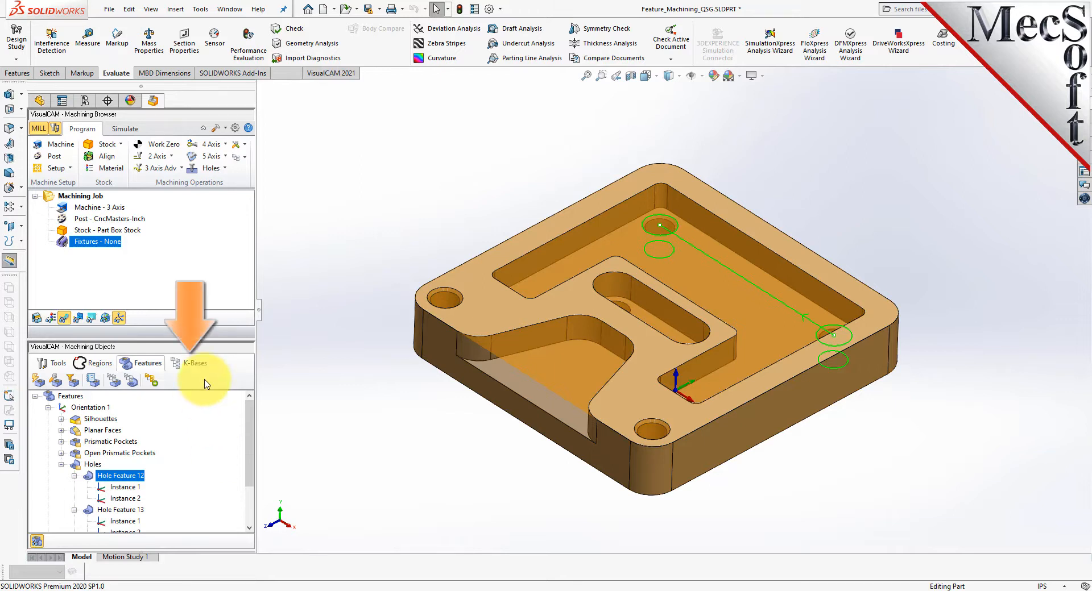
# Load the knowledge base file DefaultAFM_INCH.vkb into the machining objects' K-Bases.
pyautogui.click(197, 363)
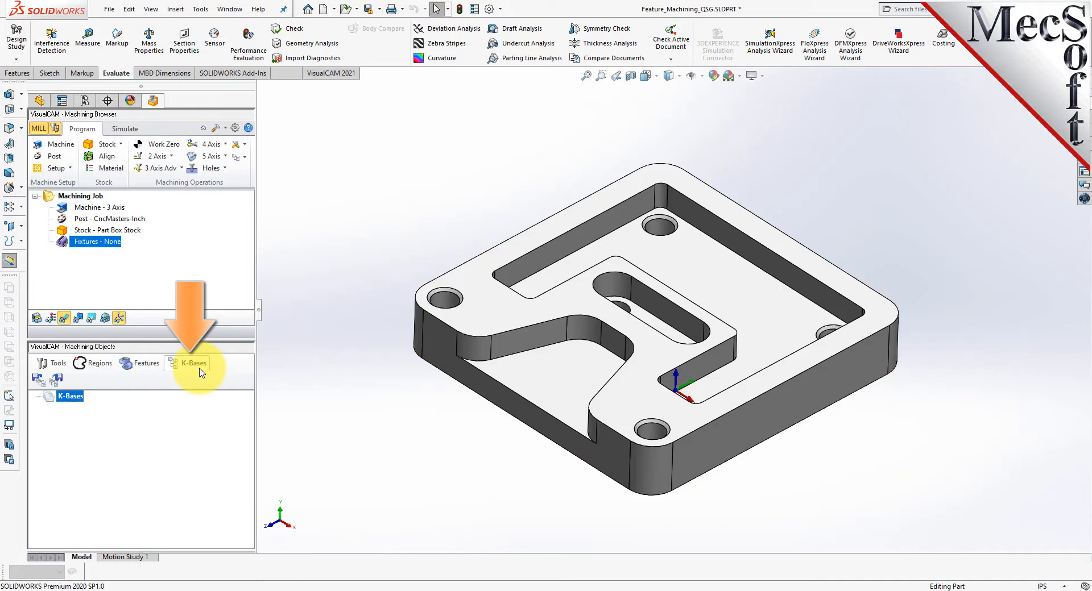
pyautogui.click(38, 380)
pyautogui.doubleClick(233, 96)
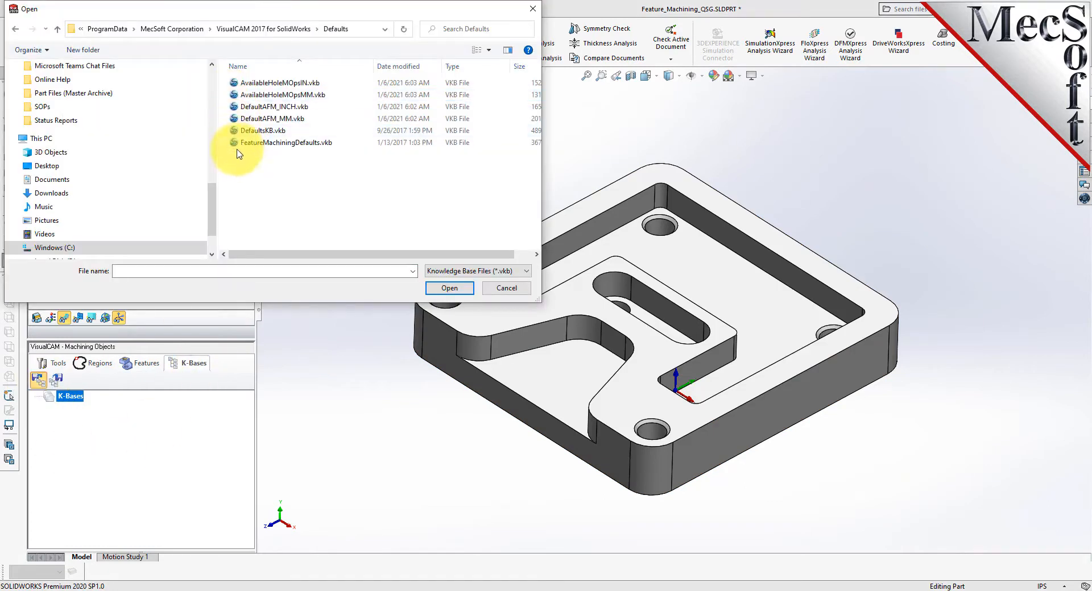
pyautogui.click(233, 108)
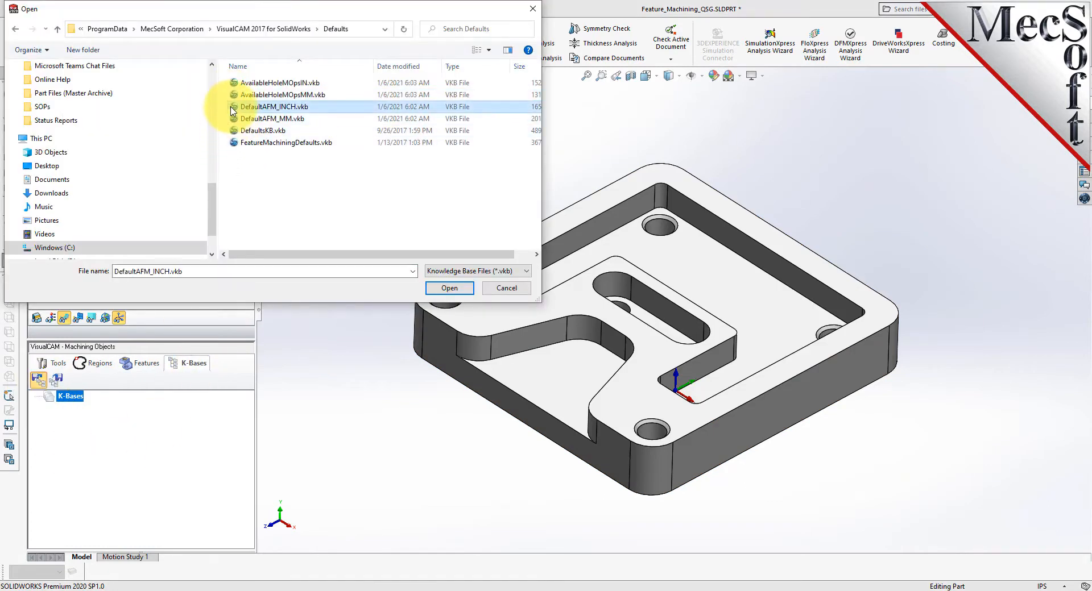
pyautogui.click(452, 290)
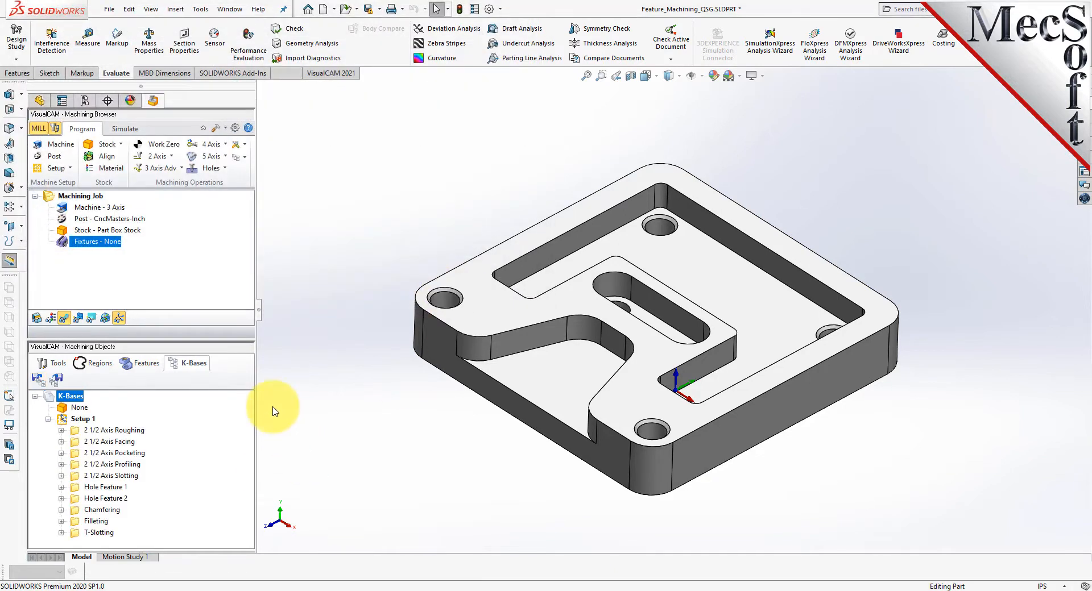
# Examine the Geometry and Features options in the selection rules of the 2 1/2 Axis Facing operation, leaving the rules unmodified.
pyautogui.click(61, 430)
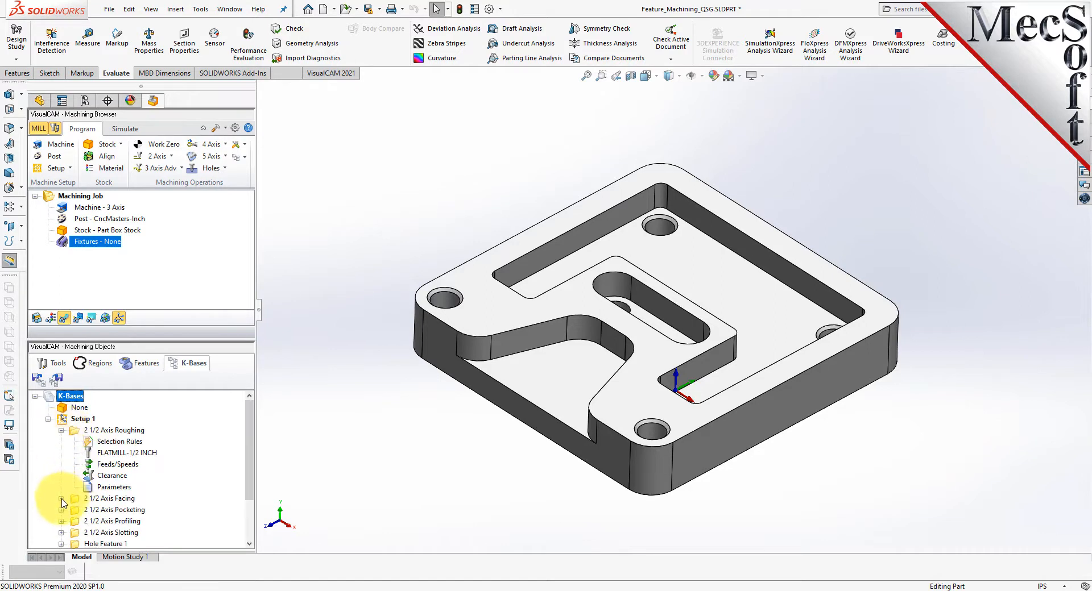
pyautogui.click(61, 499)
pyautogui.click(111, 489)
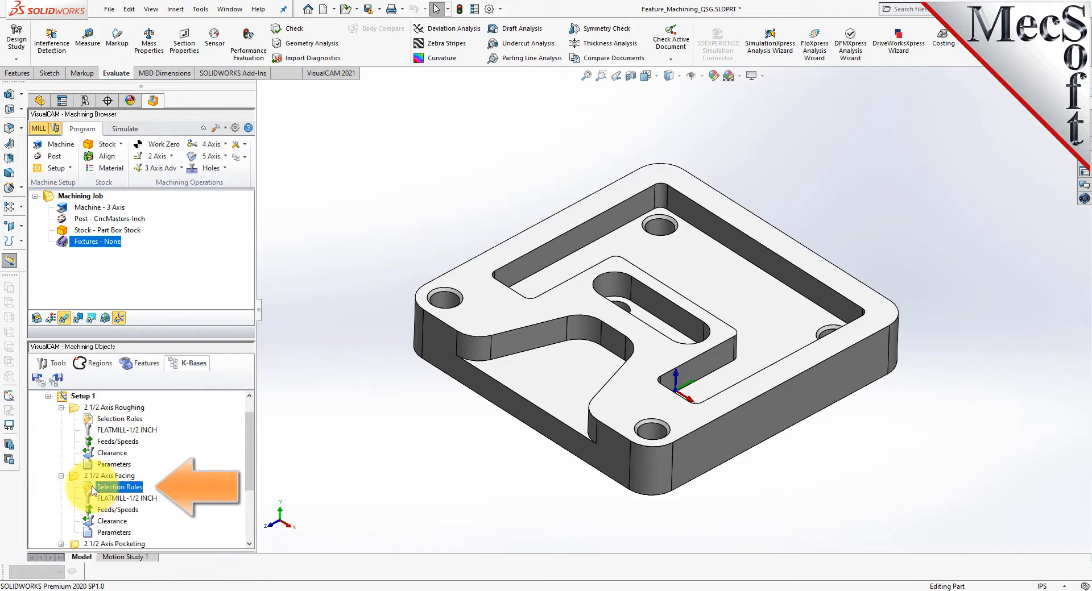
pyautogui.moveTo(267, 190); pyautogui.dragTo(512, 182)
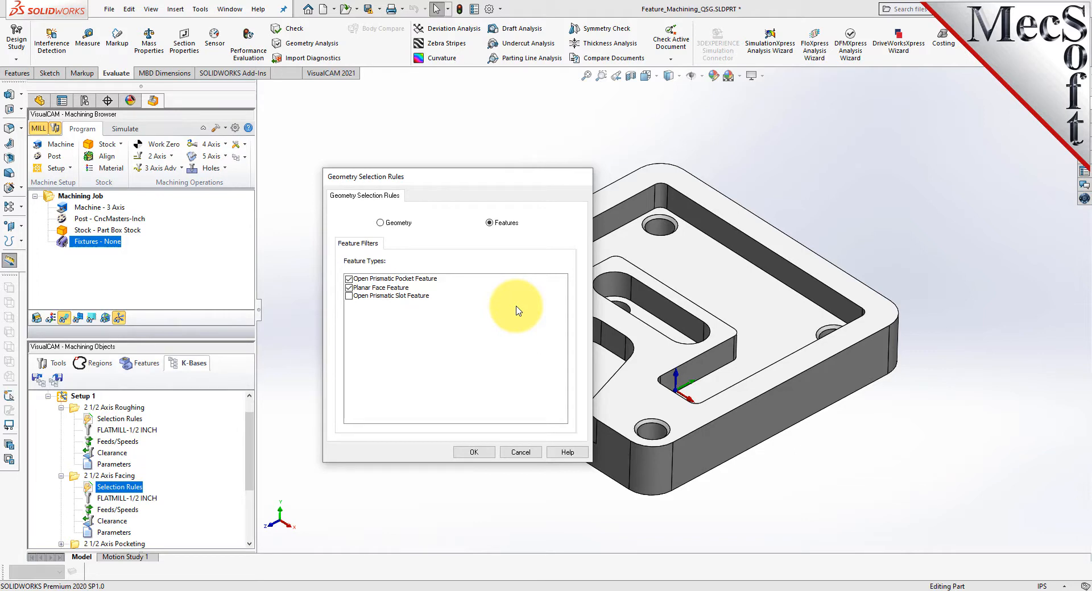
pyautogui.click(381, 223)
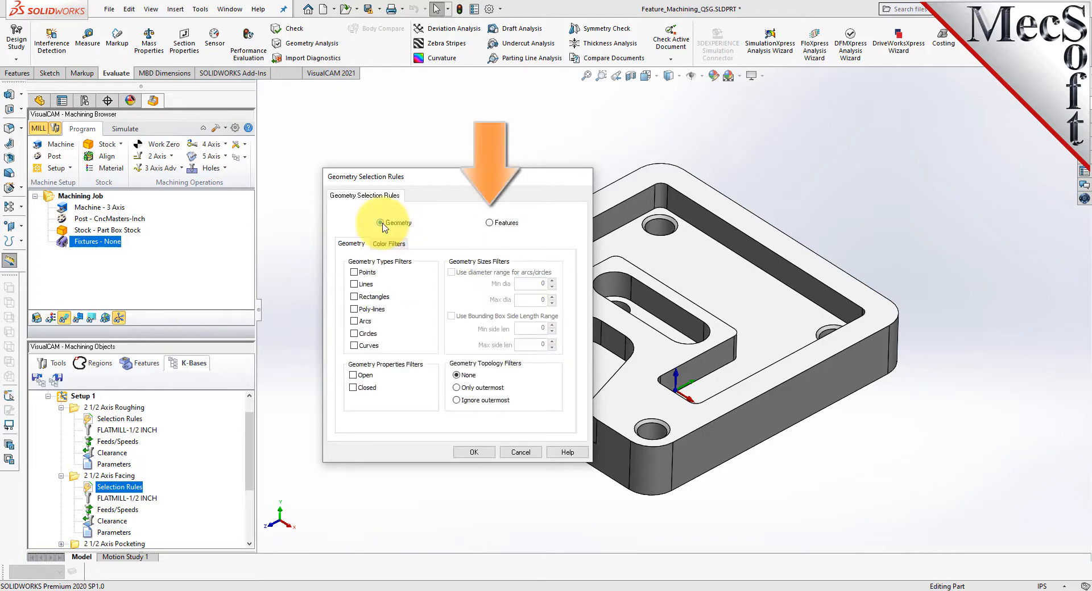
pyautogui.click(489, 223)
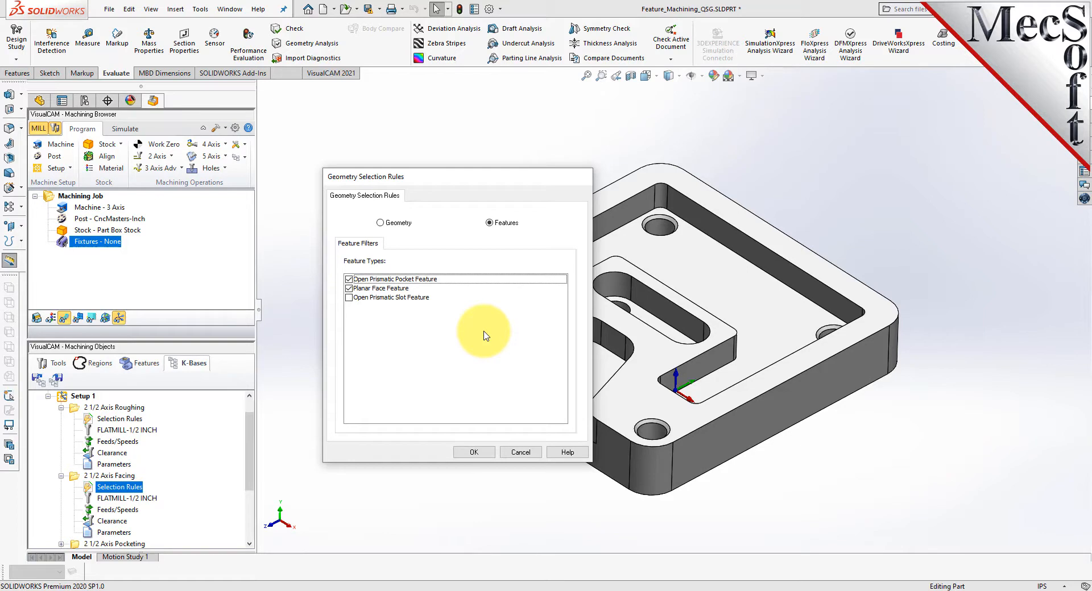
pyautogui.click(524, 455)
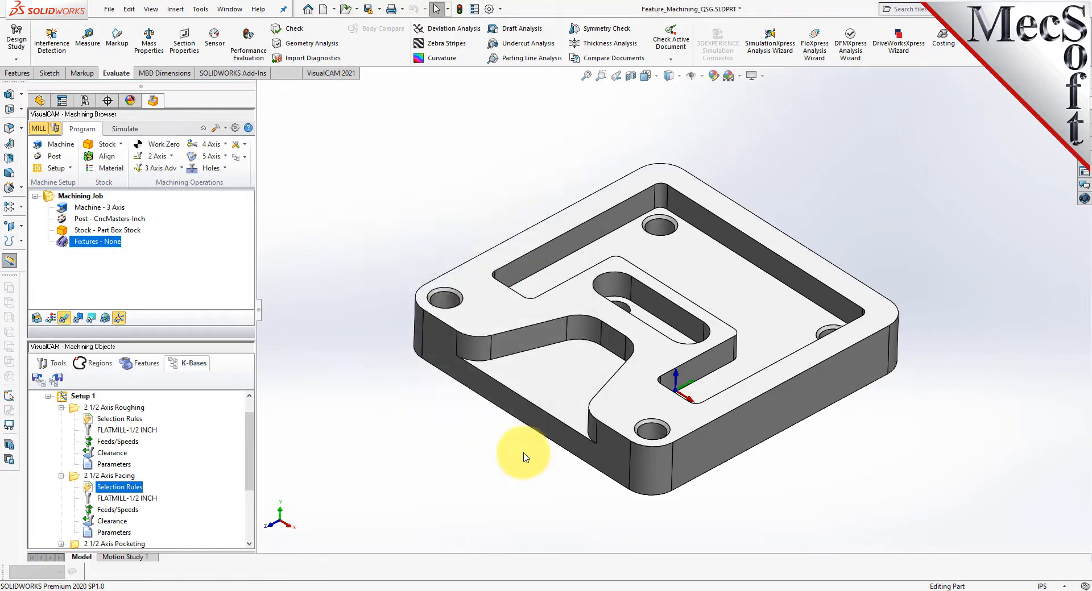
# Examine the feature types in the selection rules of the knowledge base's 2 1/2 Axis Pocketing operation, leaving the rules unmodified.
pyautogui.scroll(-3, 90, 466)
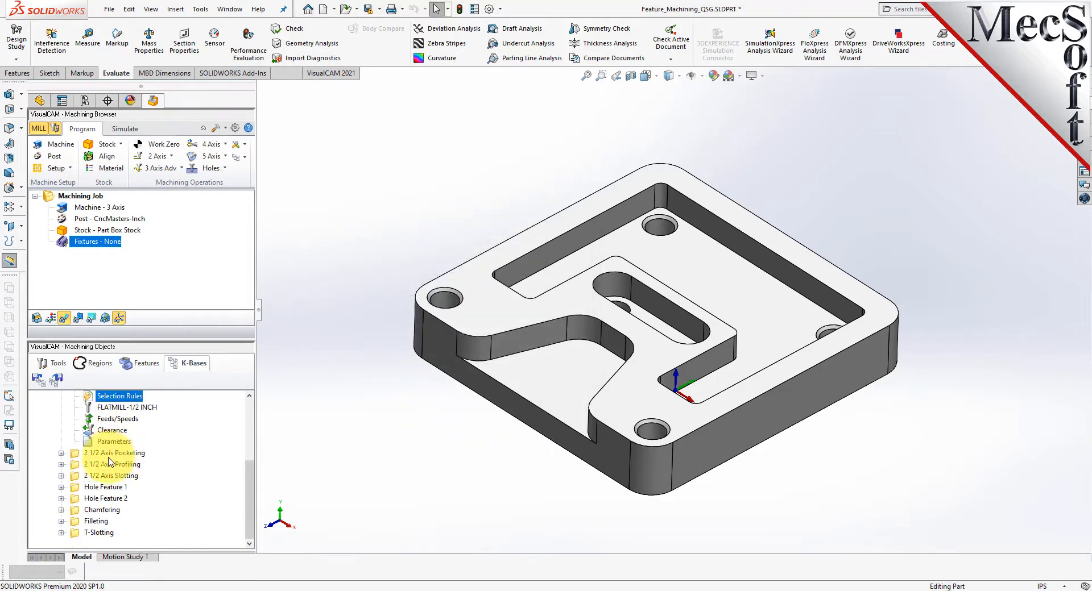
pyautogui.click(74, 453)
pyautogui.click(60, 453)
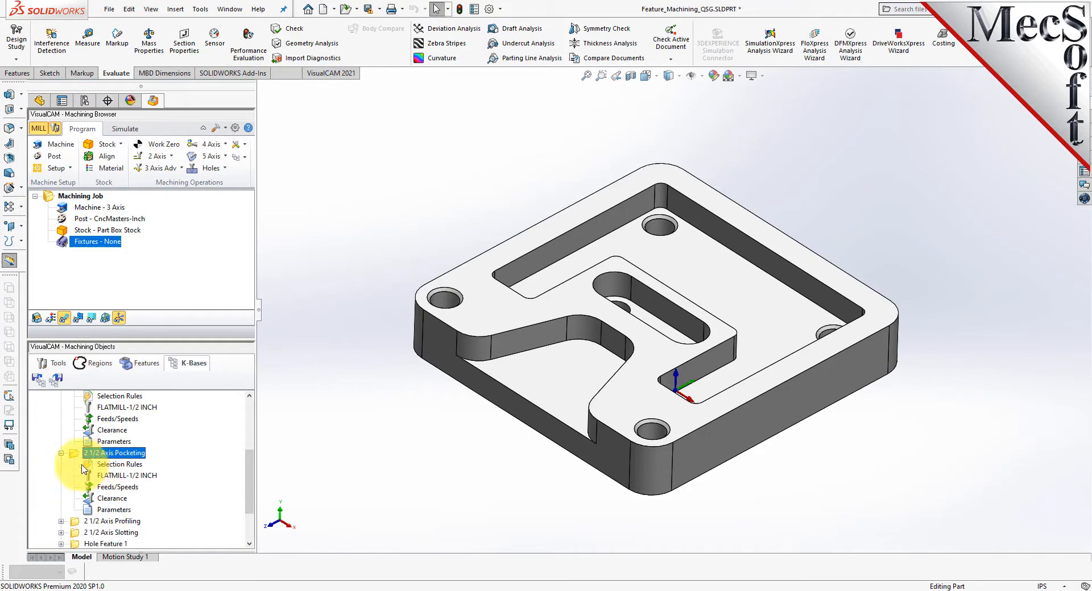
pyautogui.click(108, 465)
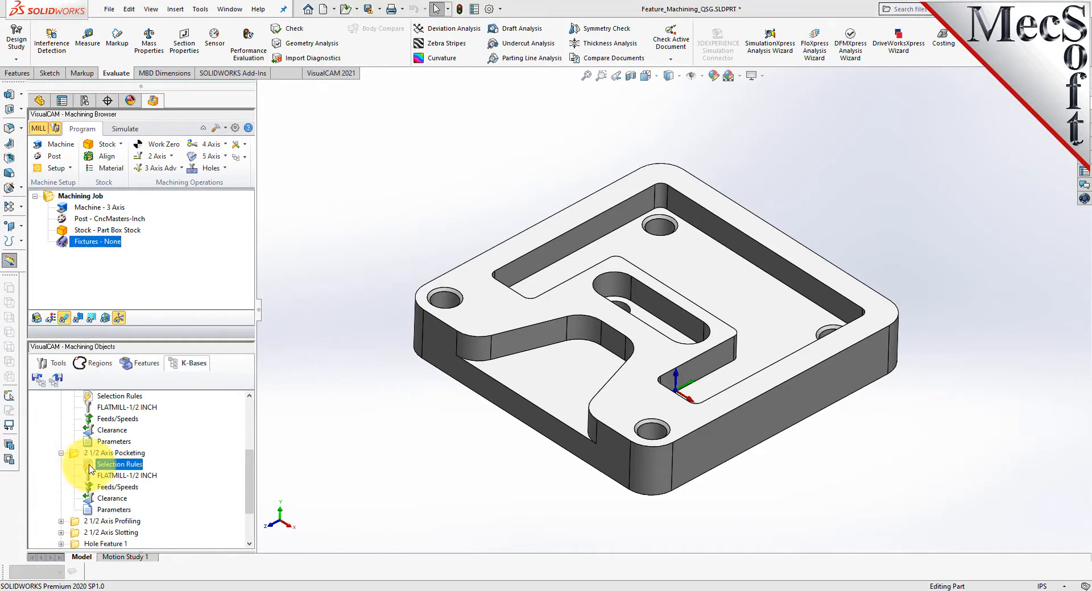
pyautogui.moveTo(476, 208); pyautogui.dragTo(647, 181)
pyautogui.click(452, 285)
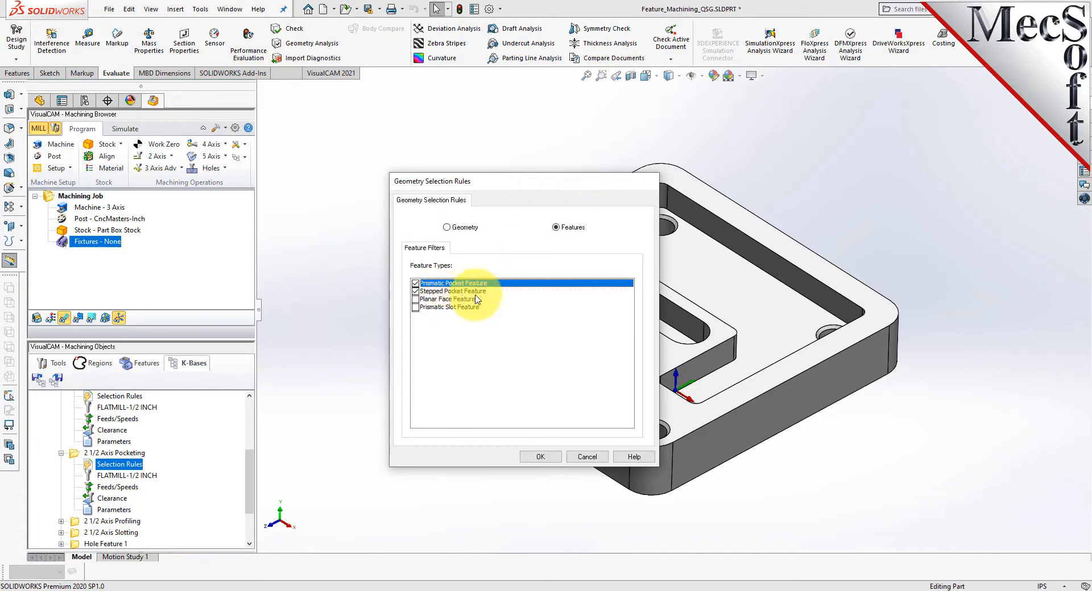
pyautogui.click(466, 292)
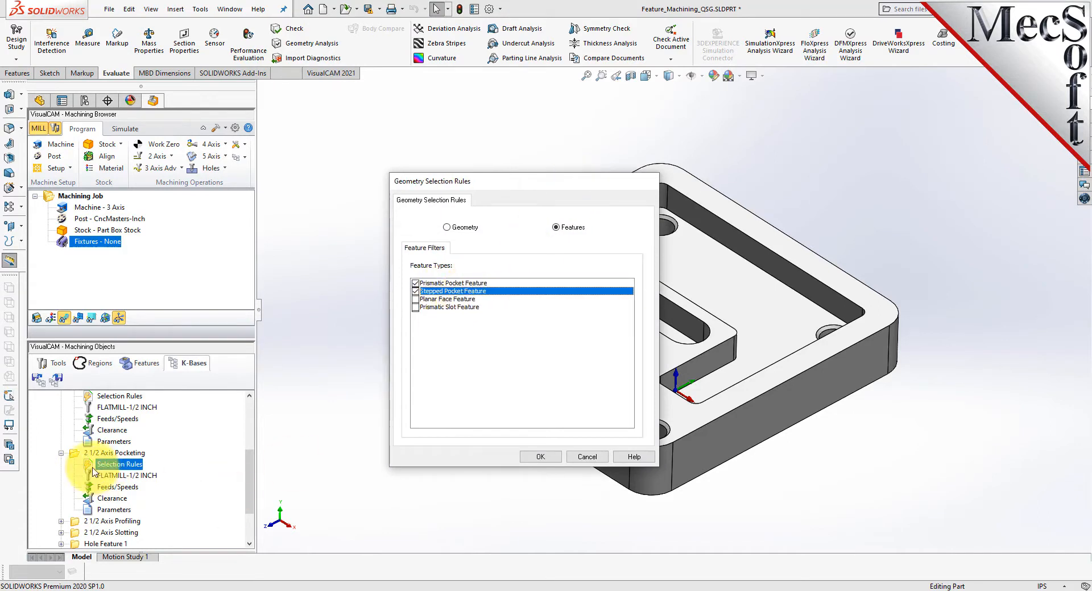
pyautogui.click(586, 457)
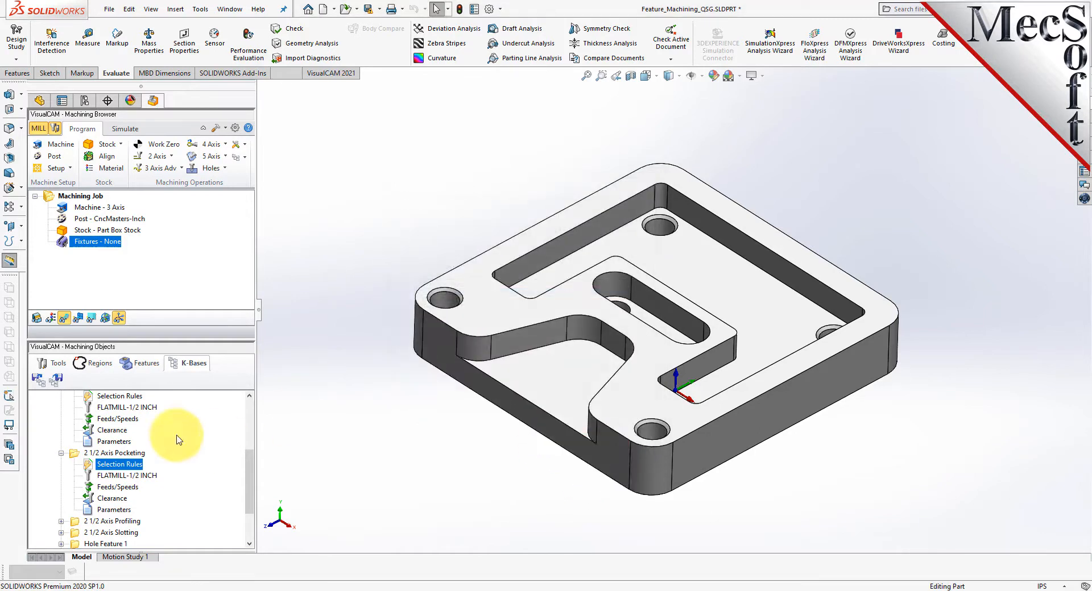
# Examine the tool, clearance and parameter entries stored under the 2 1/2 Axis Roughing operation in the knowledge base, then collapse it.
pyautogui.click(61, 453)
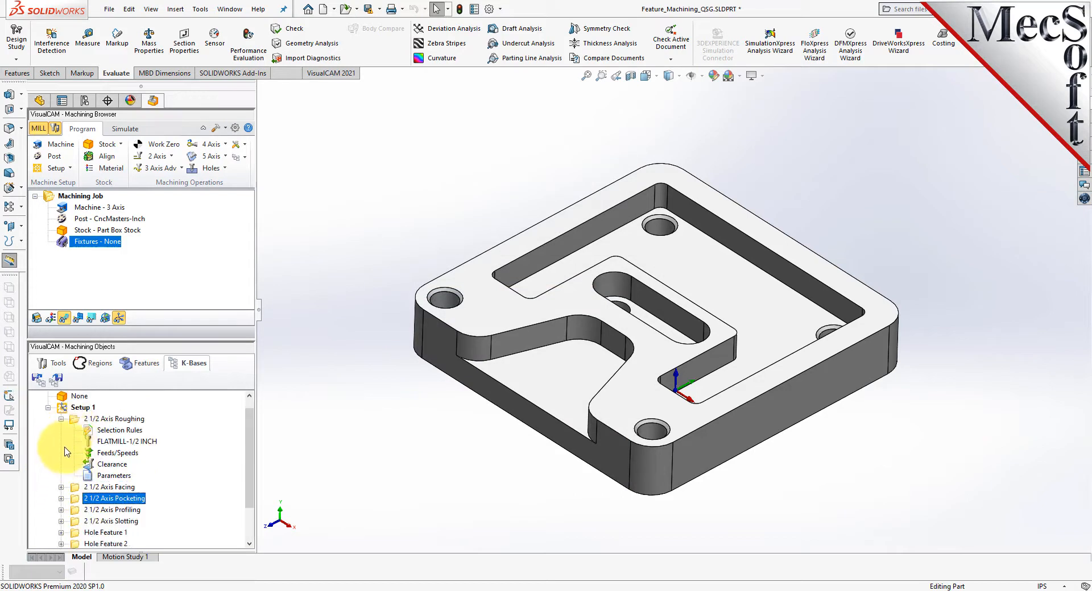
pyautogui.click(126, 444)
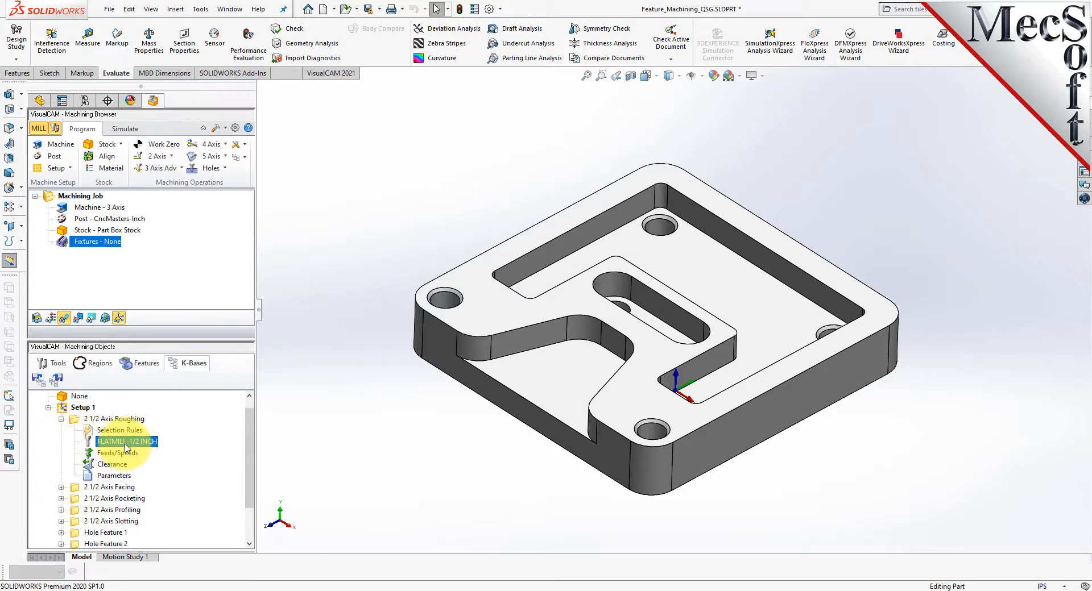
pyautogui.click(112, 465)
pyautogui.click(113, 476)
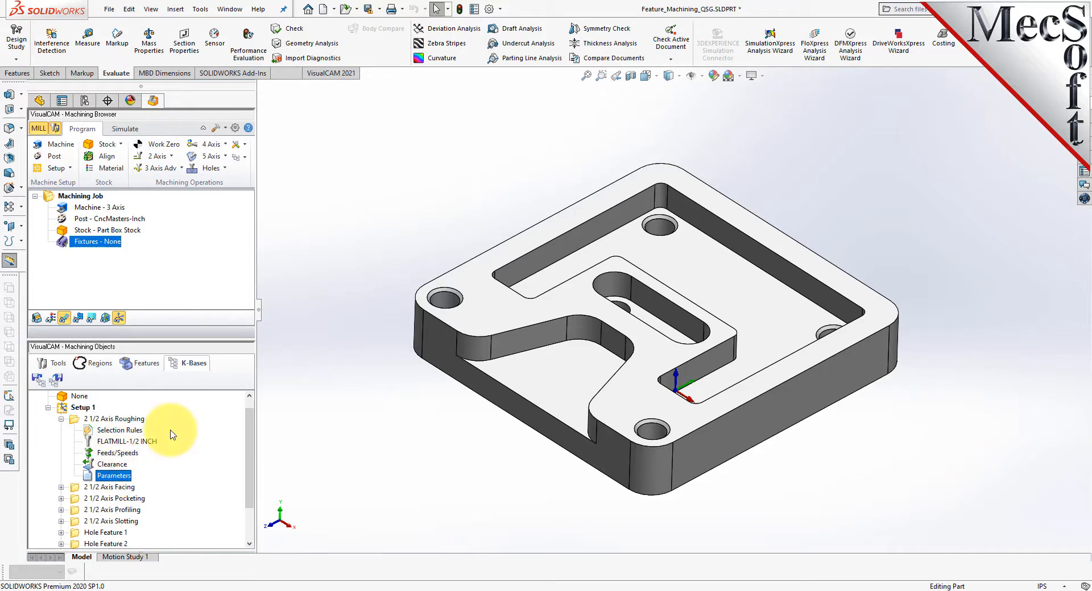
pyautogui.click(108, 419)
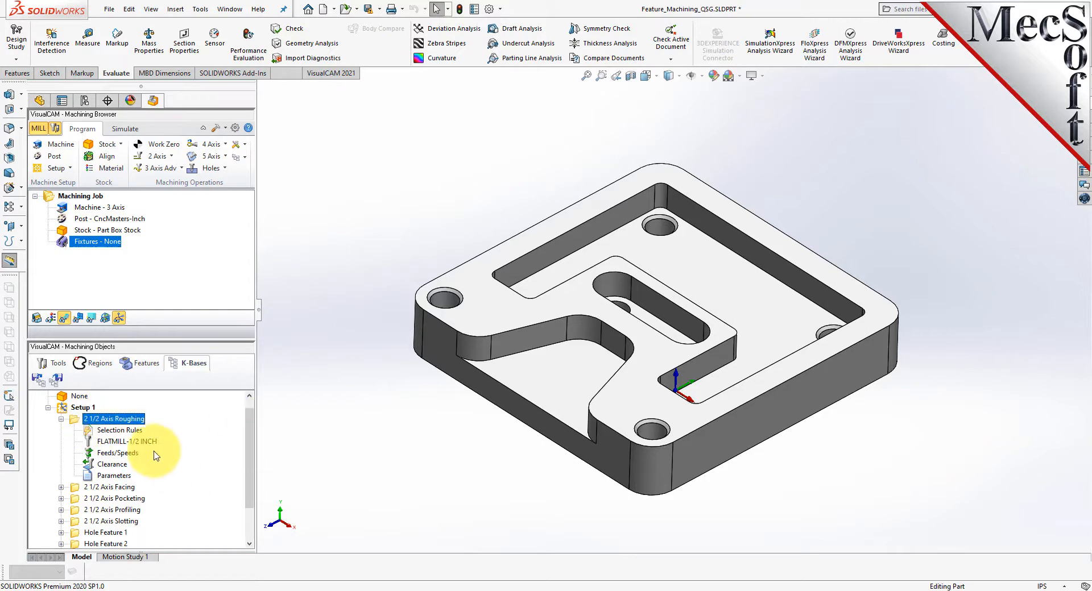
pyautogui.click(61, 419)
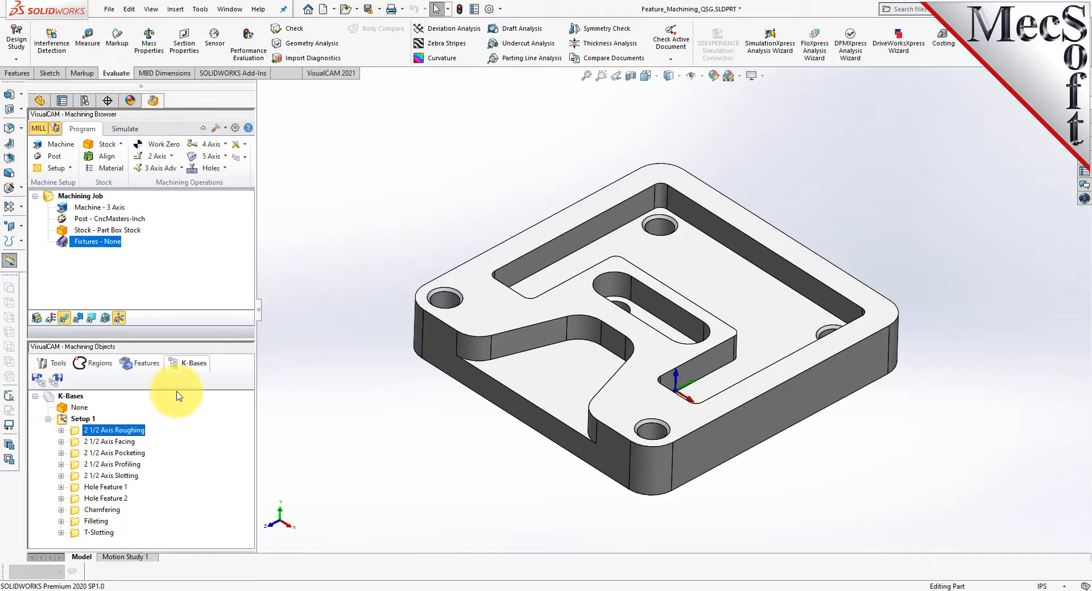
# Review the list of tools available among the machining objects.
pyautogui.click(52, 364)
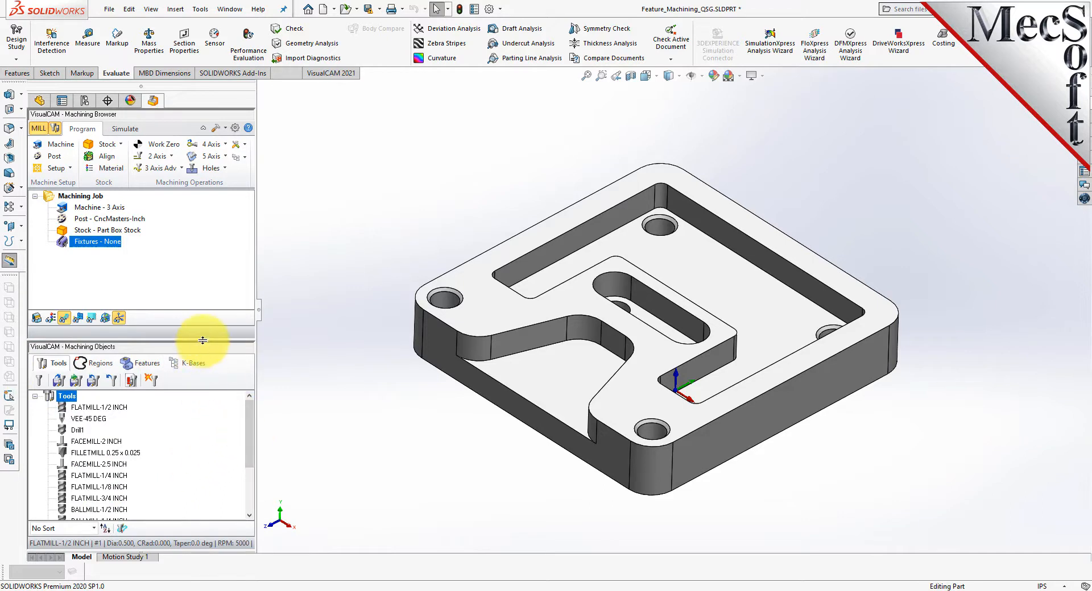
pyautogui.moveTo(203, 340); pyautogui.dragTo(213, 281)
pyautogui.scroll(-1, 244, 462)
pyautogui.scroll(1, 257, 386)
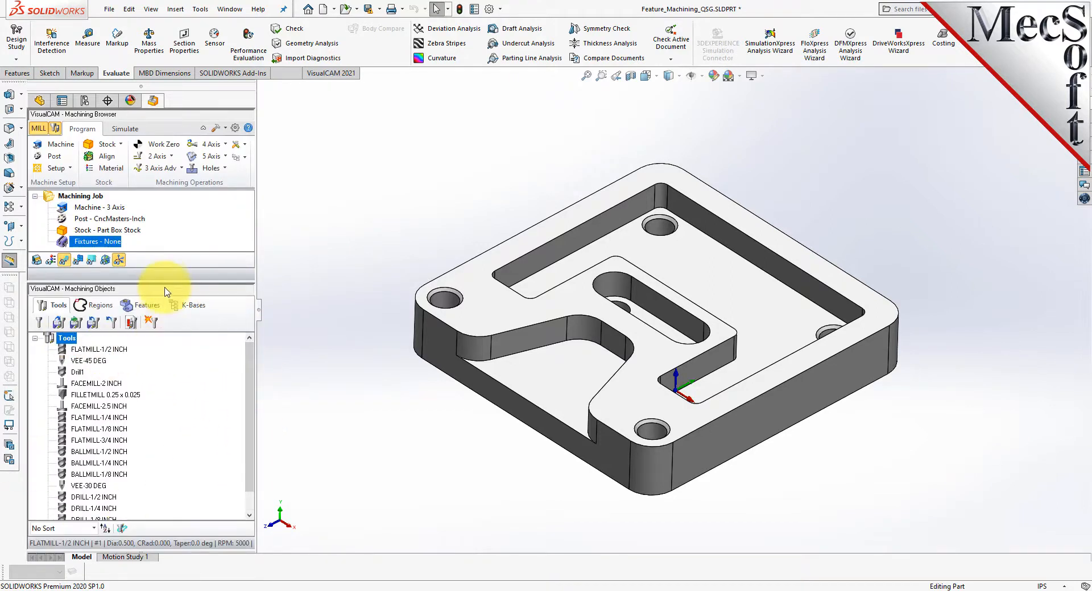
pyautogui.moveTo(159, 279); pyautogui.dragTo(171, 371)
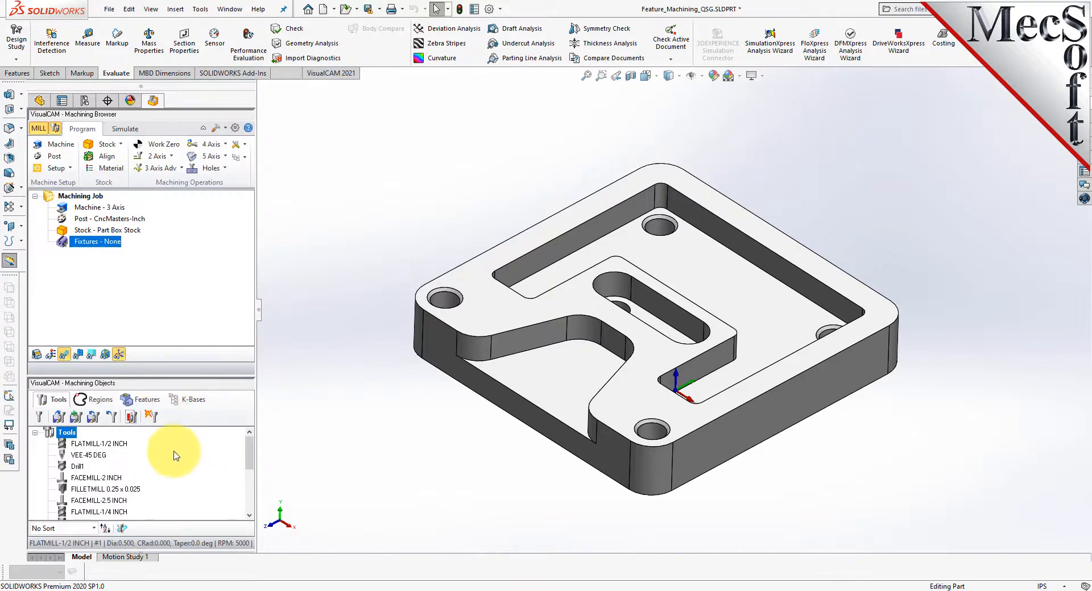
# Create machining operations automatically for all detected features from the loaded knowledge base.
pyautogui.click(139, 399)
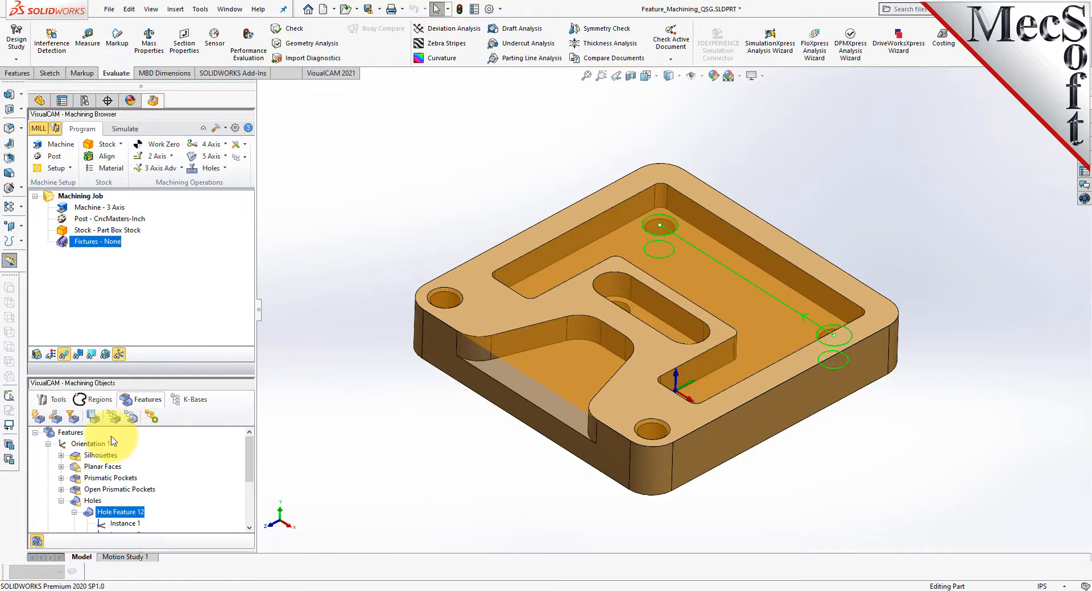
pyautogui.click(48, 434)
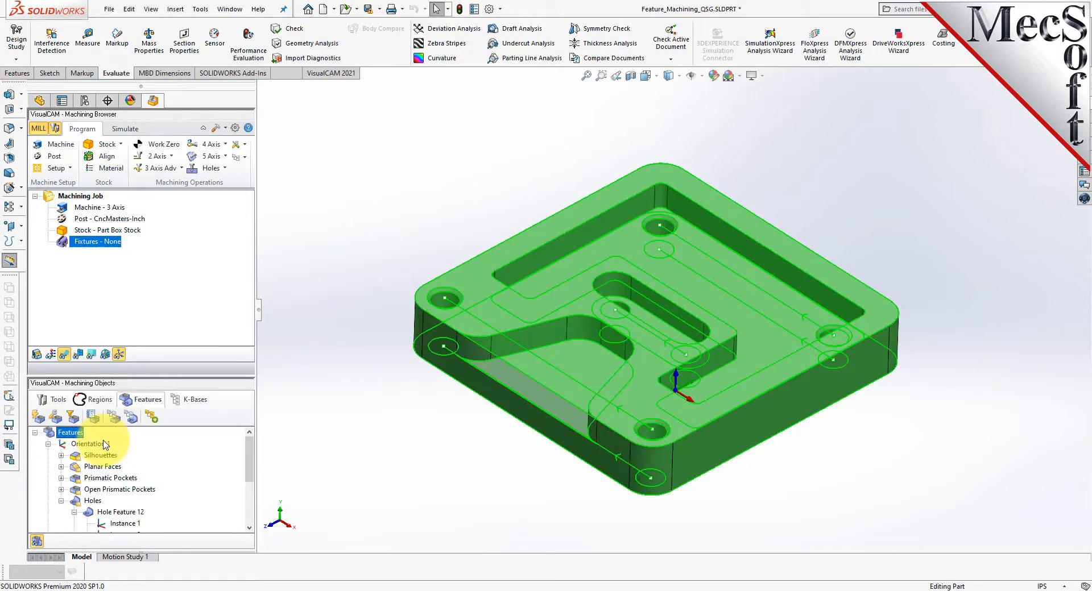
pyautogui.click(150, 419)
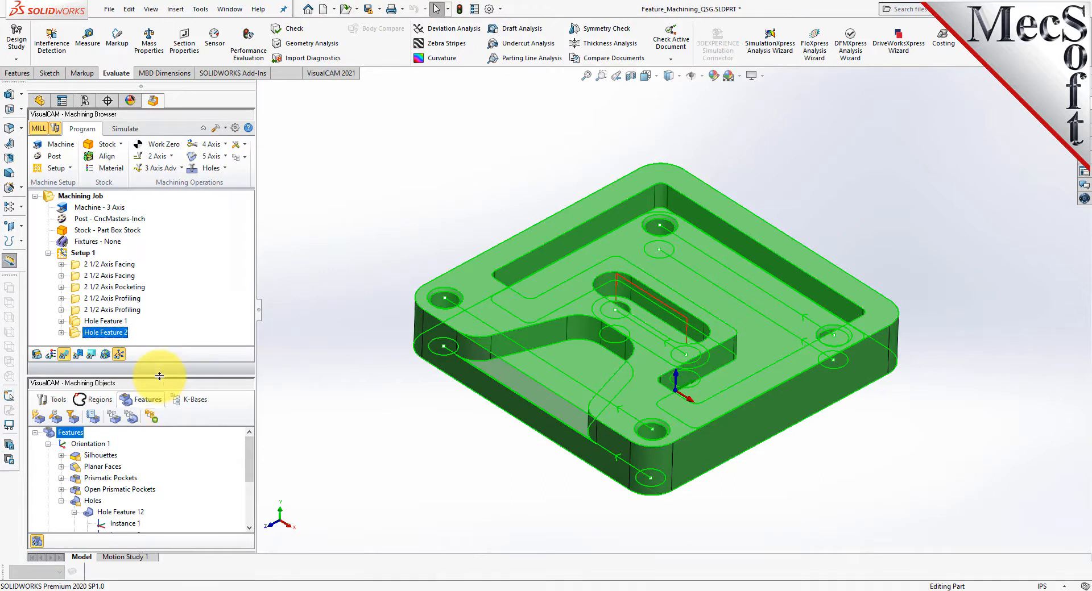
pyautogui.moveTo(151, 374); pyautogui.dragTo(150, 432)
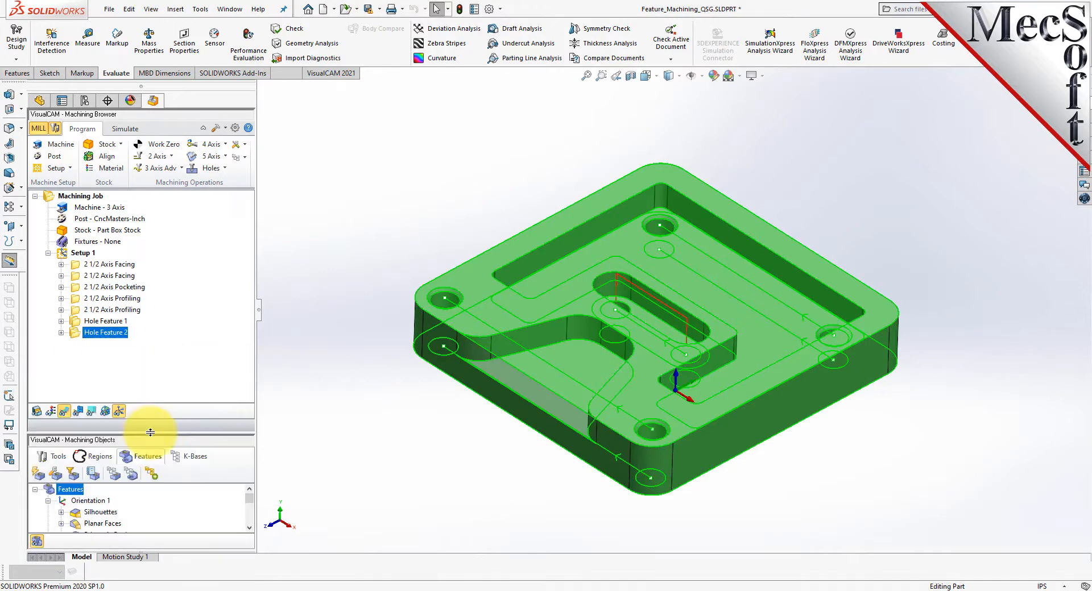
# Open the 2 1/2 Axis Pocketing operation of Setup 1 and examine its control geometry, tool and cut parameters.
pyautogui.click(77, 292)
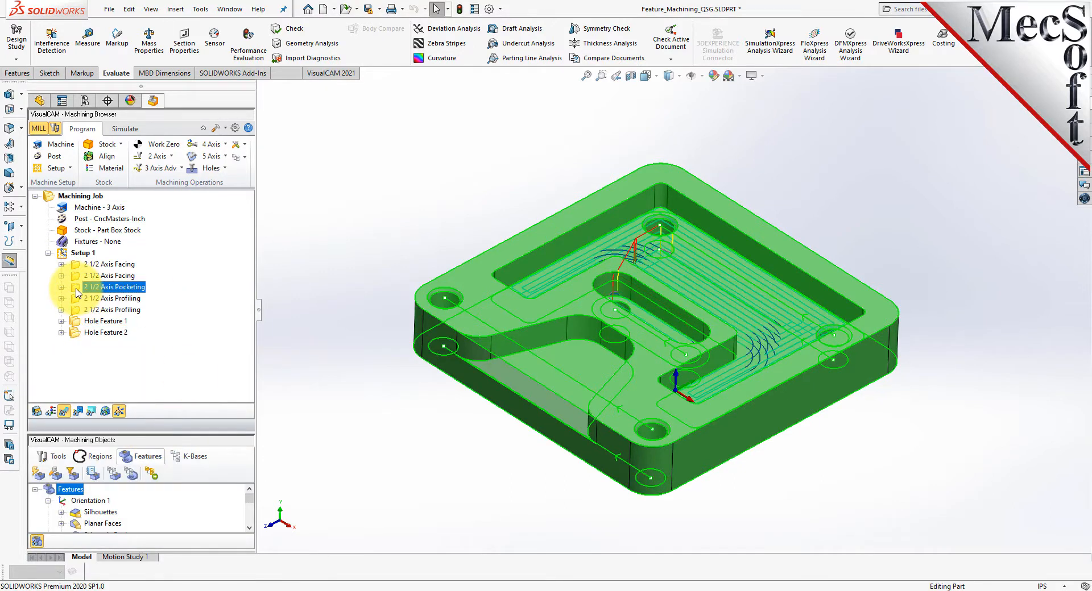
pyautogui.doubleClick(78, 292)
pyautogui.moveTo(177, 124); pyautogui.dragTo(280, 144)
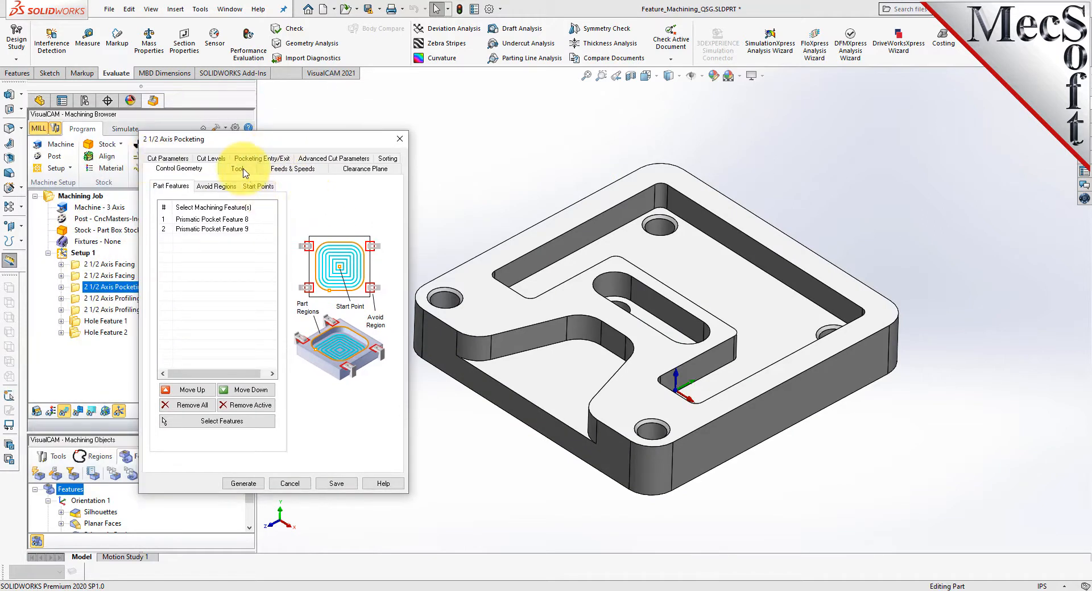
pyautogui.click(243, 170)
pyautogui.click(168, 159)
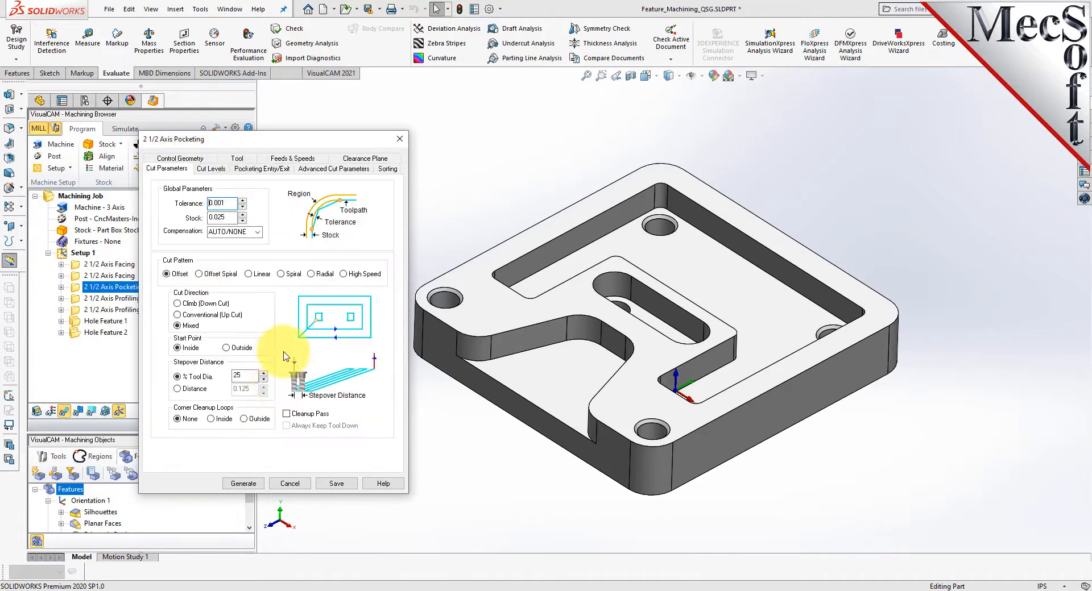
# Try the High Speed cut pattern for the pocketing operation, then return it to Offset.
pyautogui.doubleClick(245, 375)
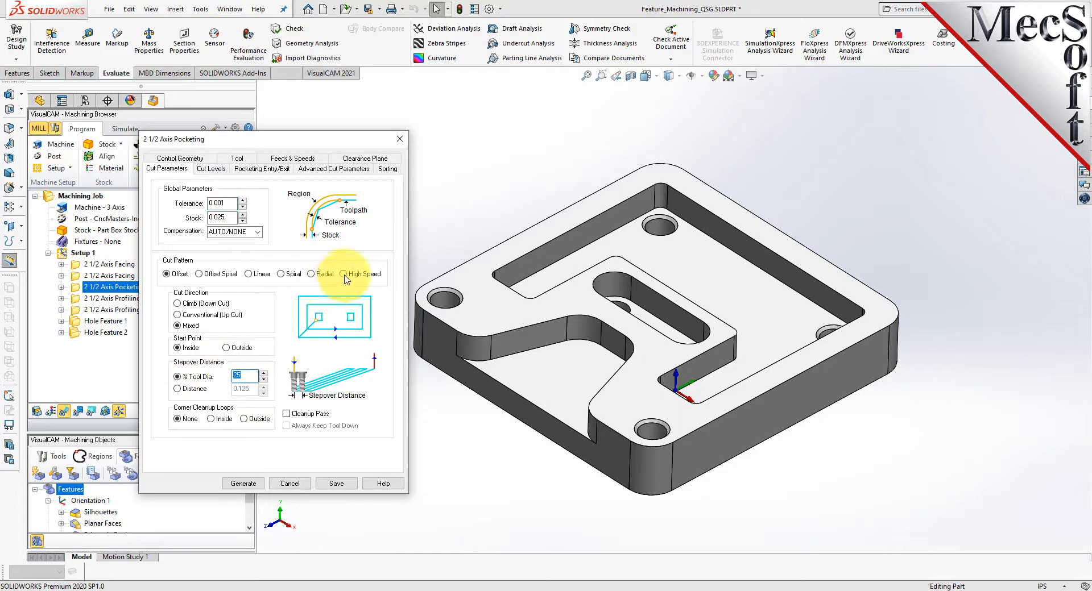
pyautogui.click(364, 274)
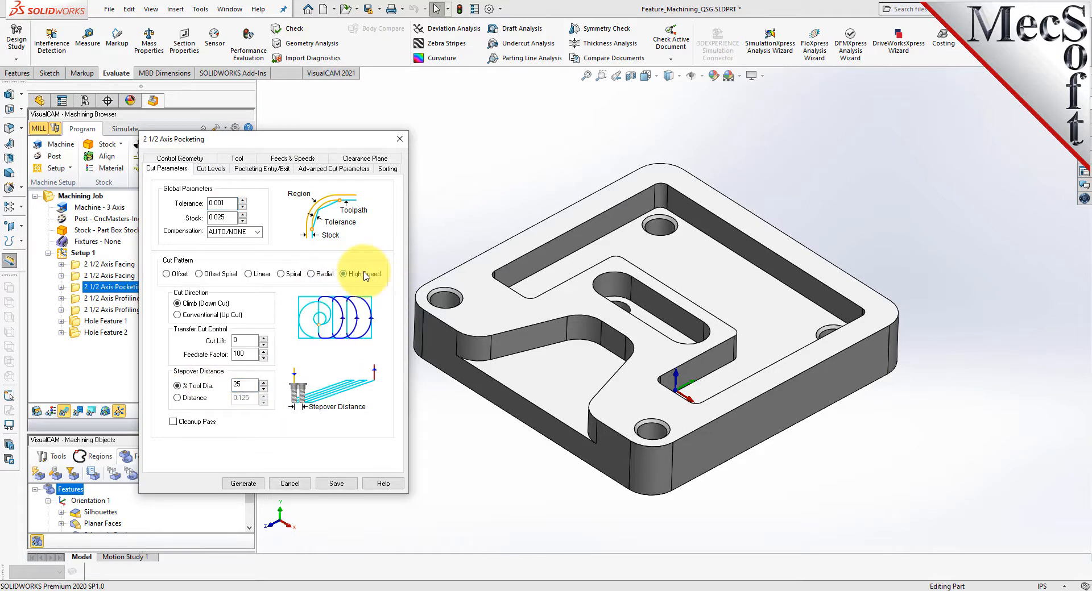
pyautogui.click(166, 274)
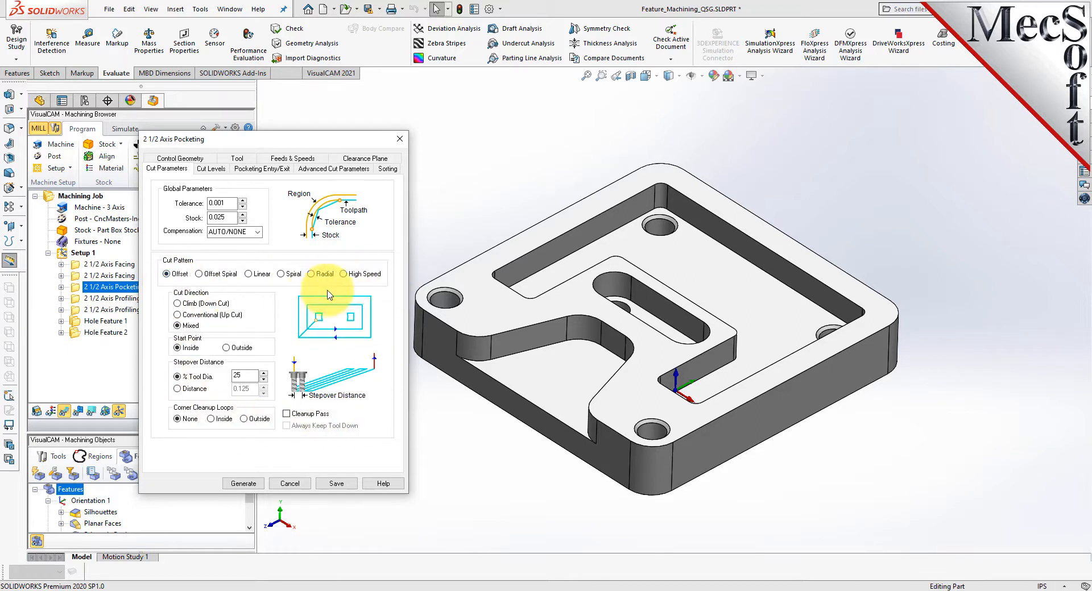
# Examine the pocketing operation's cut levels, entry/exit, advanced cut parameters and sorting settings, then return to its cut parameters.
pyautogui.click(211, 169)
pyautogui.click(261, 170)
pyautogui.click(316, 169)
pyautogui.click(389, 172)
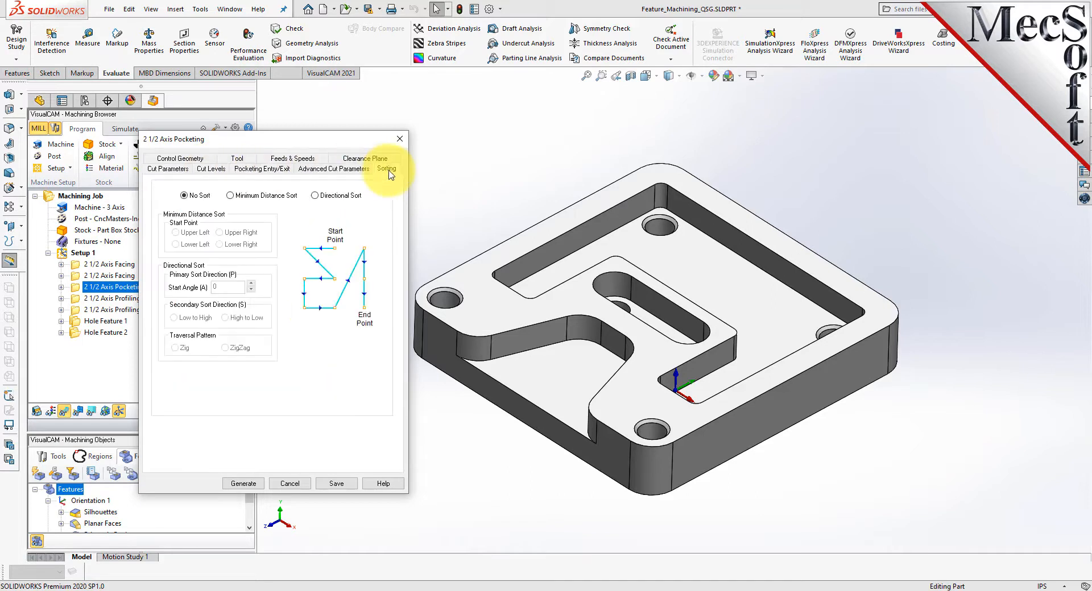
pyautogui.click(168, 172)
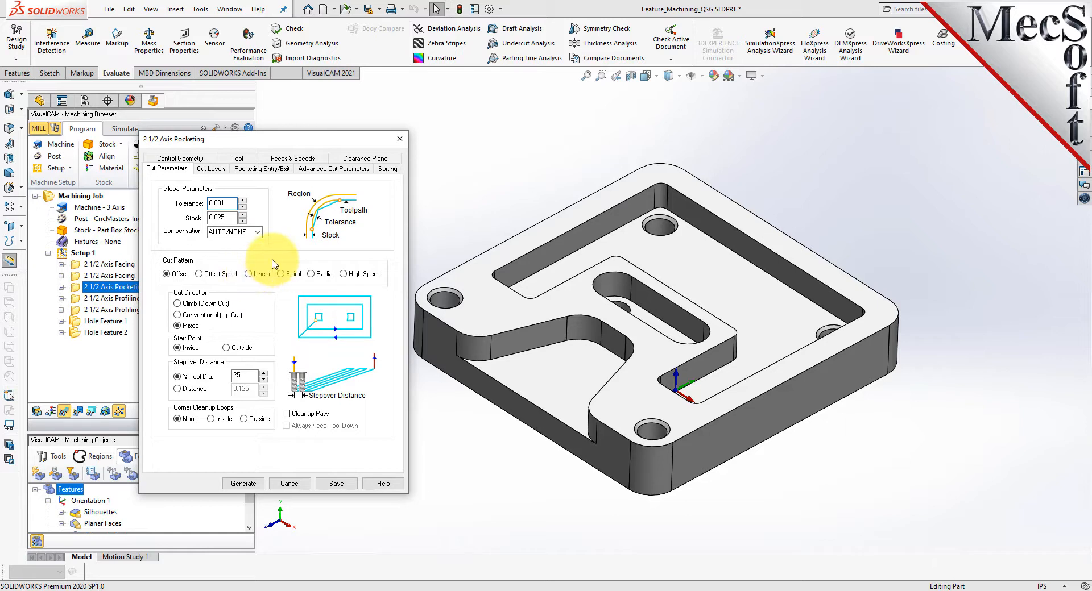
# Try the Radial and Offset Spiral cut patterns, with a stepover of 40% of the tool diameter for Offset Spiral.
pyautogui.click(311, 274)
pyautogui.click(203, 276)
pyautogui.doubleClick(237, 372)
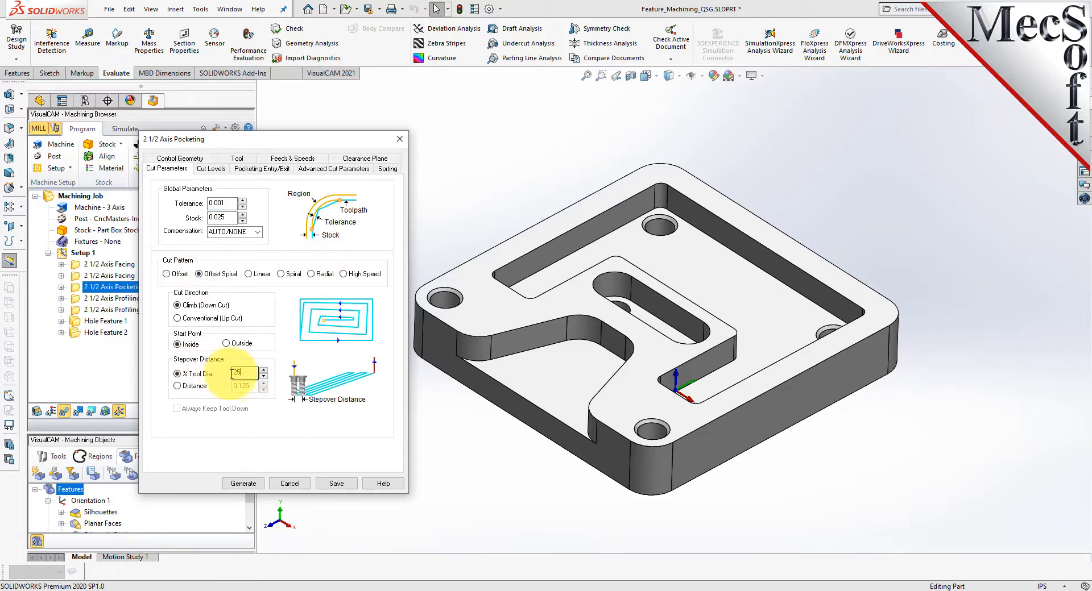
pyautogui.write('40')
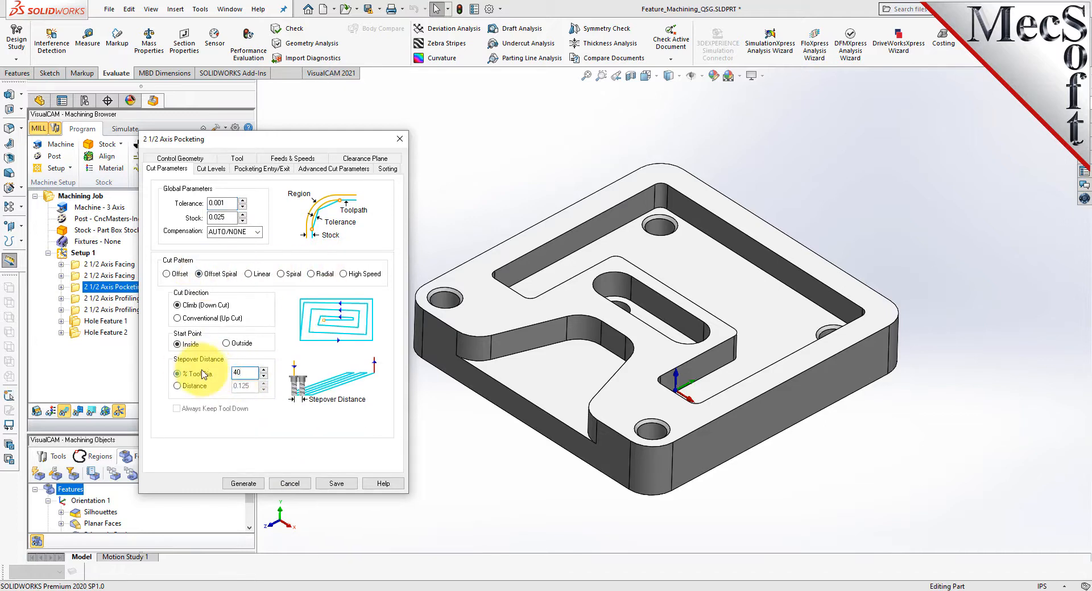
# Set the pocketing cut pattern to Offset and generate the toolpath.
pyautogui.click(170, 274)
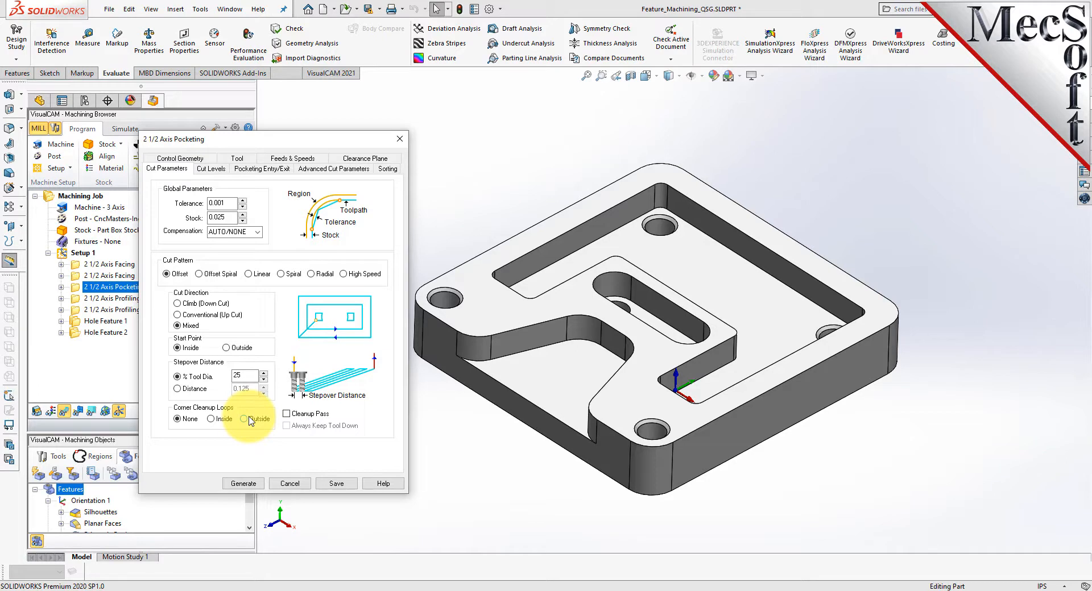
pyautogui.click(241, 484)
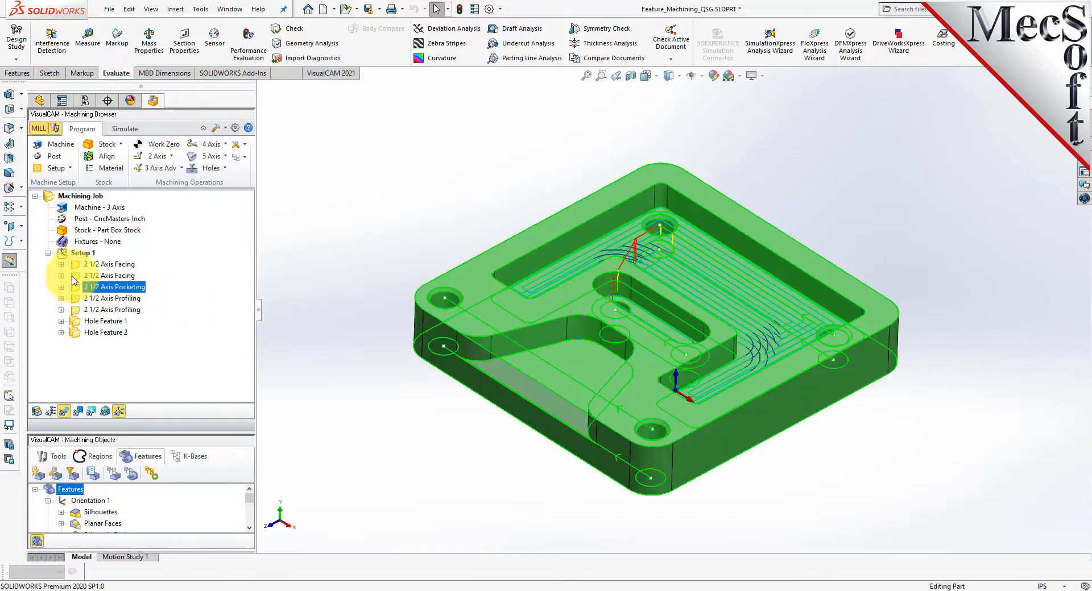
# Save Setup 1 to a knowledge base file named Feature_Machining_QSG.vkb in the Defaults folder.
pyautogui.rightClick(92, 252)
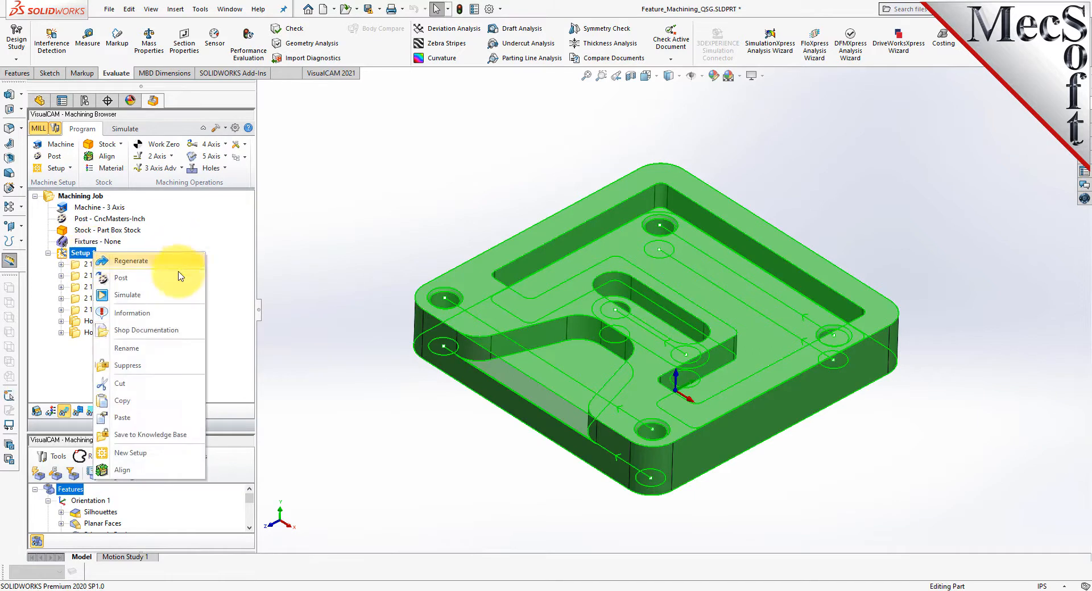
pyautogui.click(186, 436)
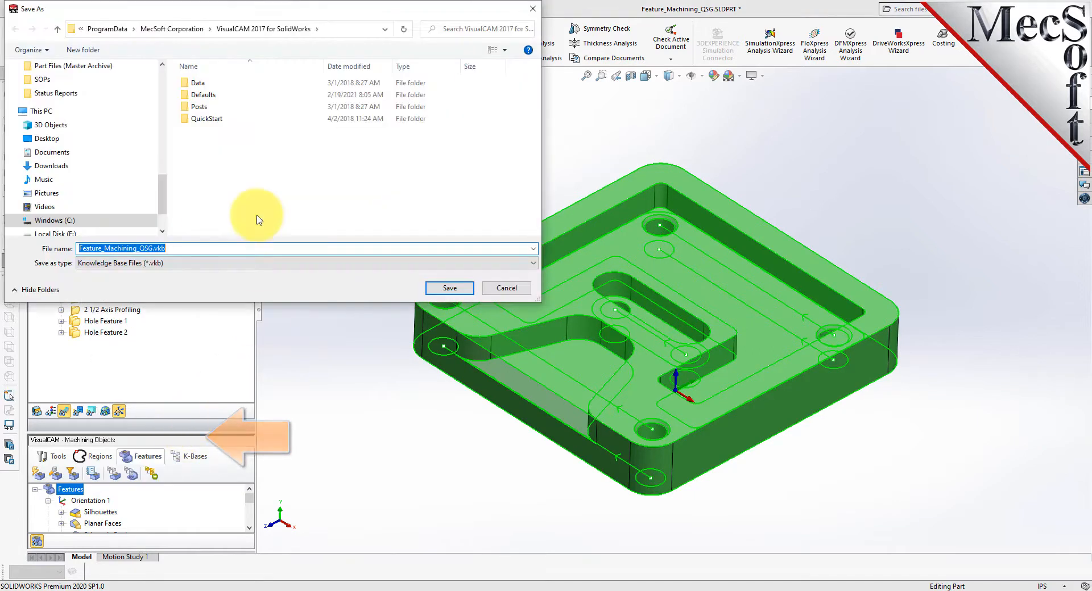
pyautogui.doubleClick(184, 95)
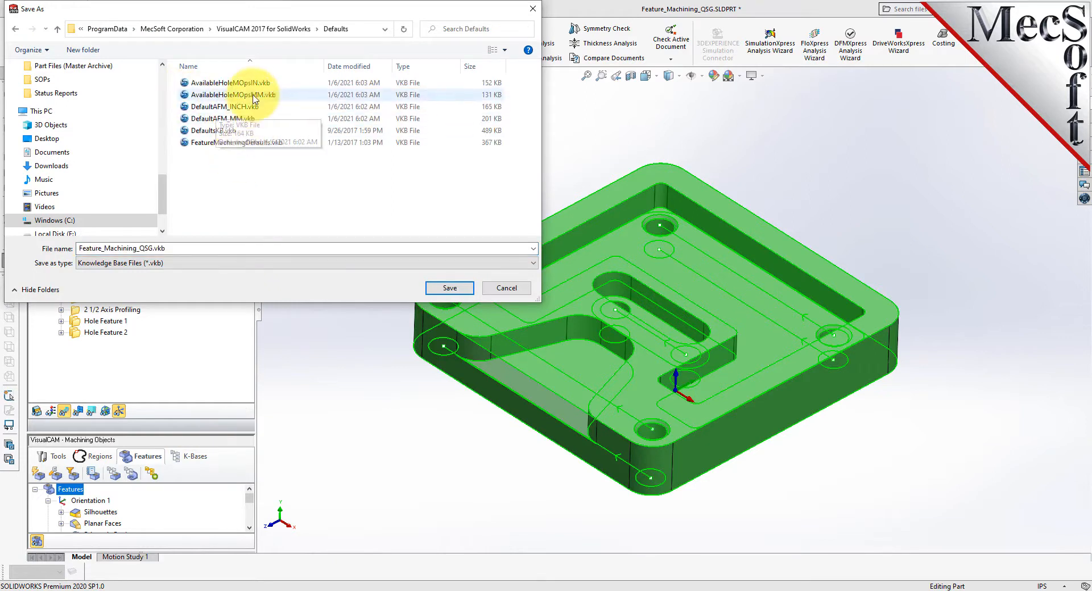
pyautogui.click(450, 288)
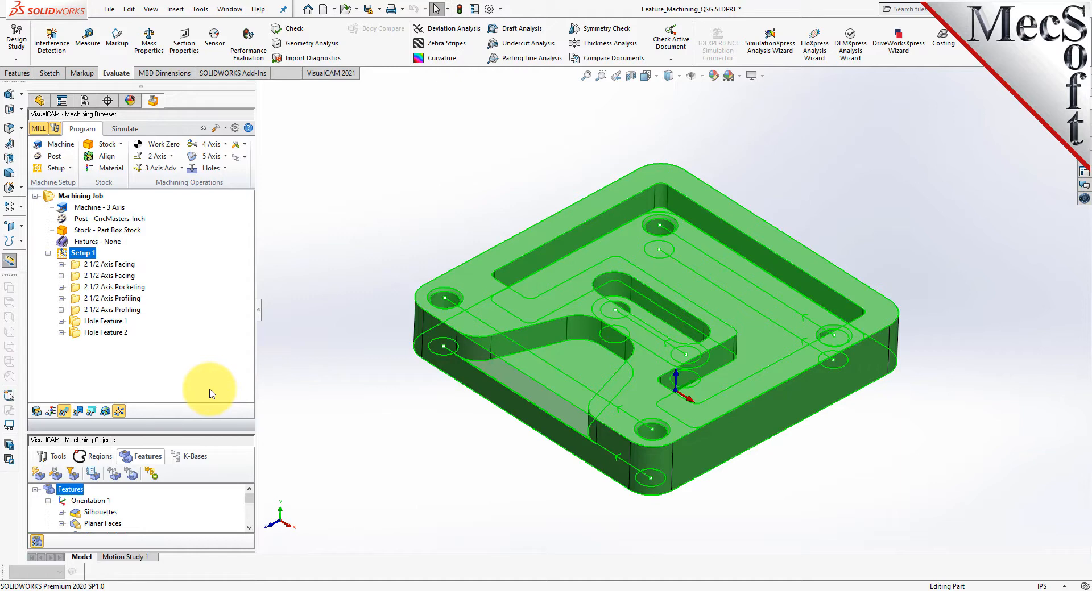
# Enlarge the feature list and delete Setup 1 with all its operations from the machining job.
pyautogui.click(17, 73)
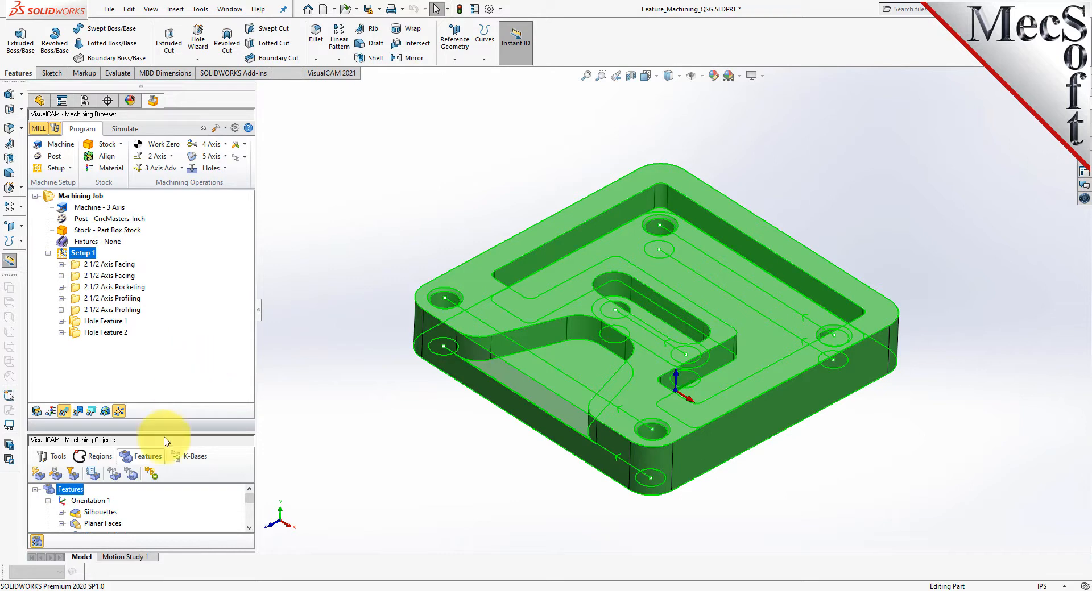
pyautogui.moveTo(161, 433); pyautogui.dragTo(169, 390)
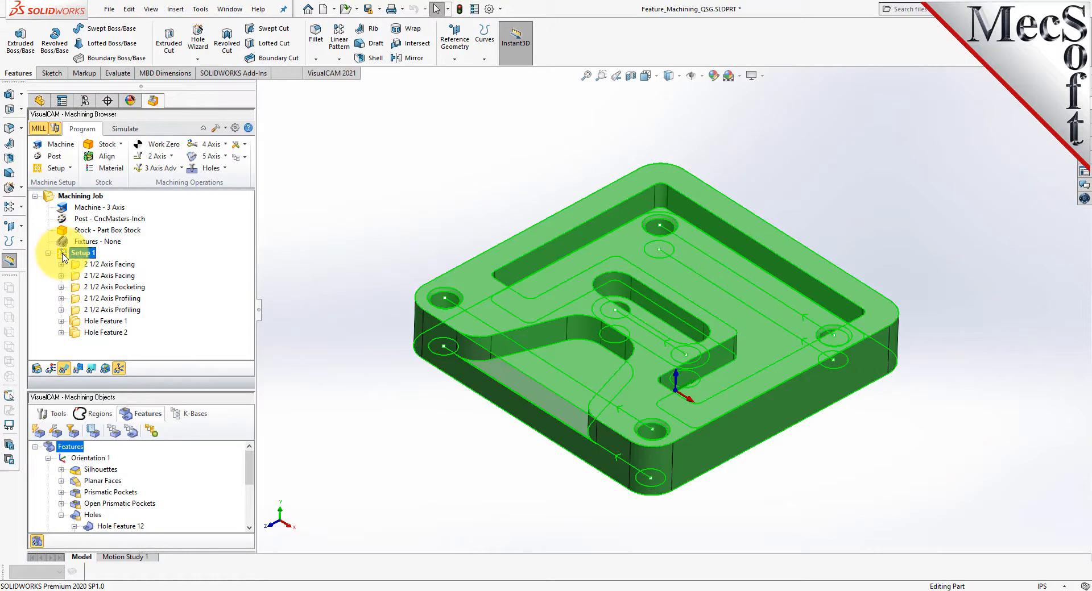
pyautogui.press('Delete')
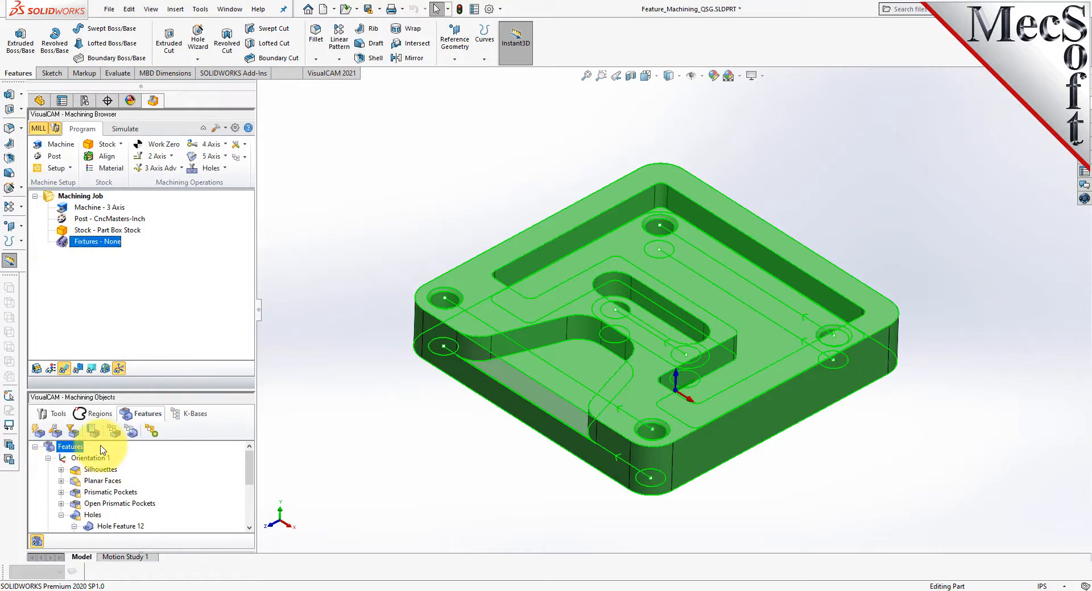
# Enlarge the feature list further and expand its Silhouettes, Planar Faces and Prismatic Pockets groups.
pyautogui.moveTo(149, 390)
pyautogui.mouseDown()
pyautogui.moveTo(150, 421)
pyautogui.moveTo(150, 371)
pyautogui.mouseUp()
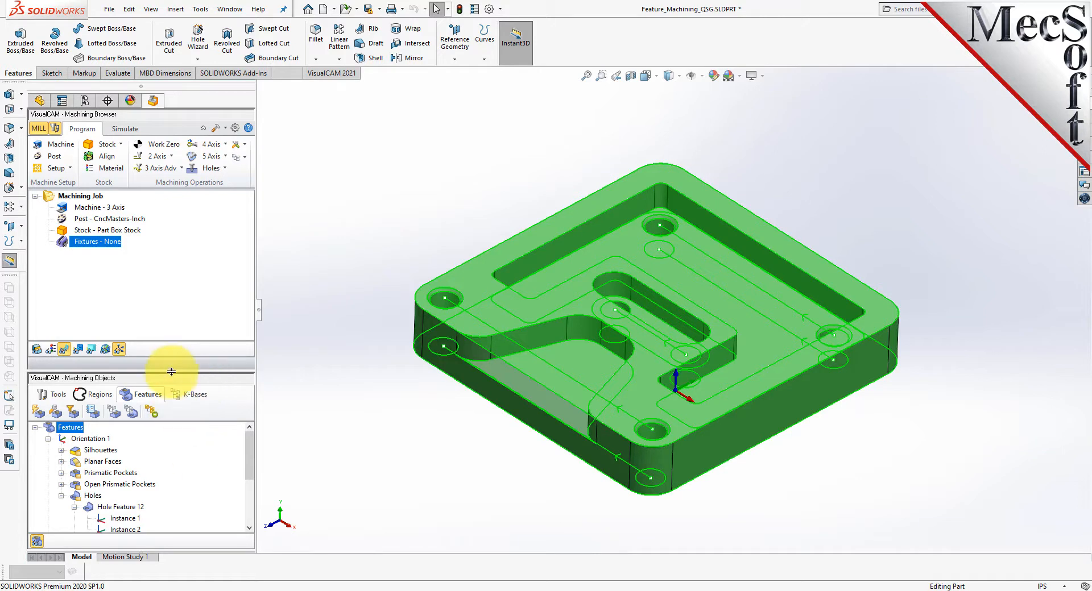
pyautogui.moveTo(178, 365); pyautogui.dragTo(178, 336)
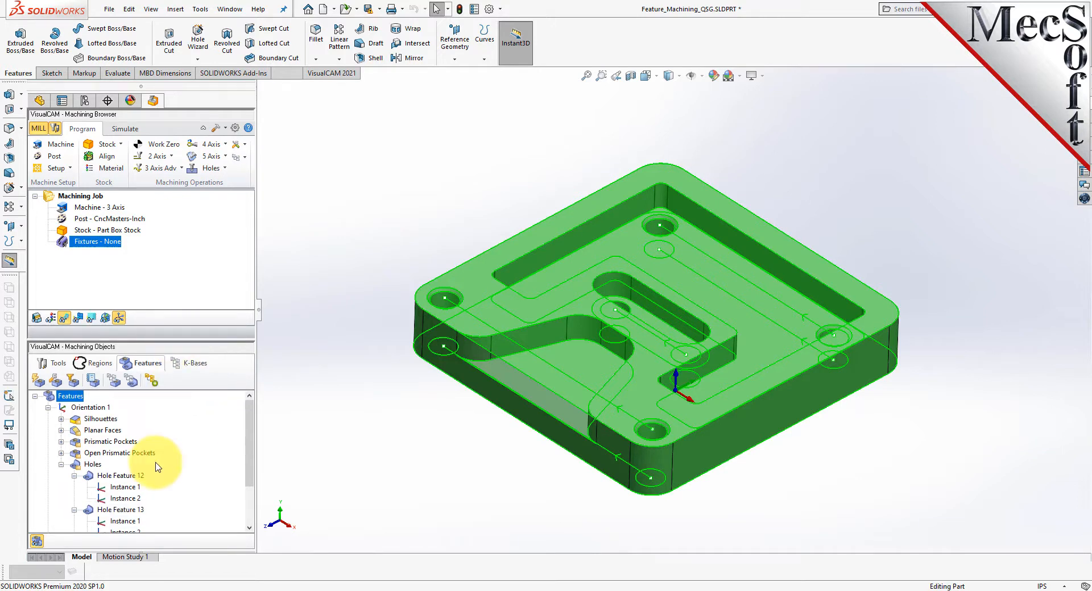
pyautogui.click(61, 419)
pyautogui.click(61, 441)
pyautogui.click(61, 465)
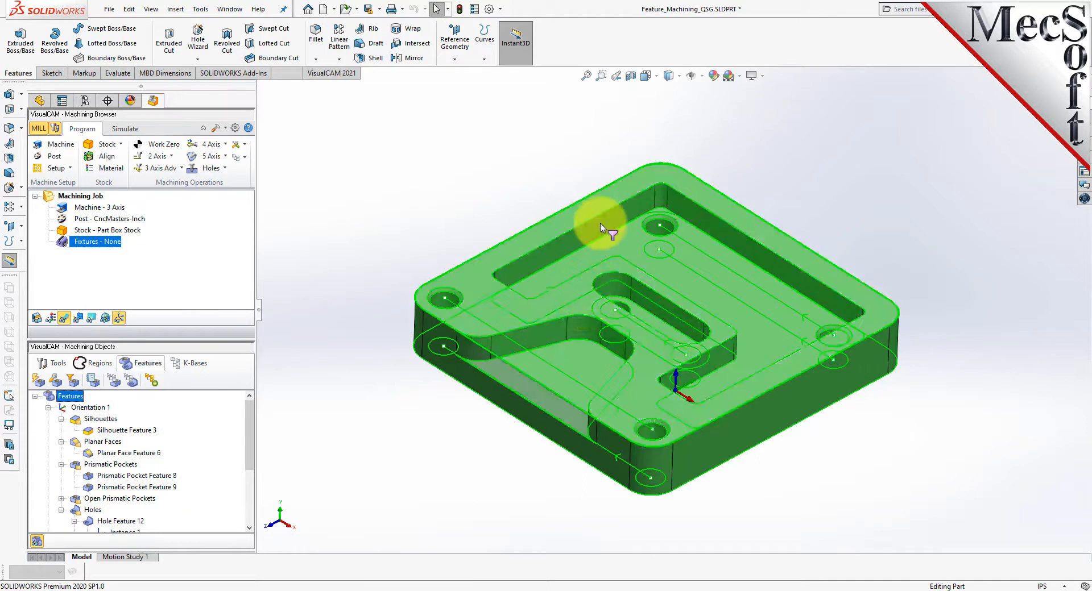
# Examine which machining operations are offered for the large pocket and the top planar face, and select the open pocket on the model.
pyautogui.rightClick(611, 211)
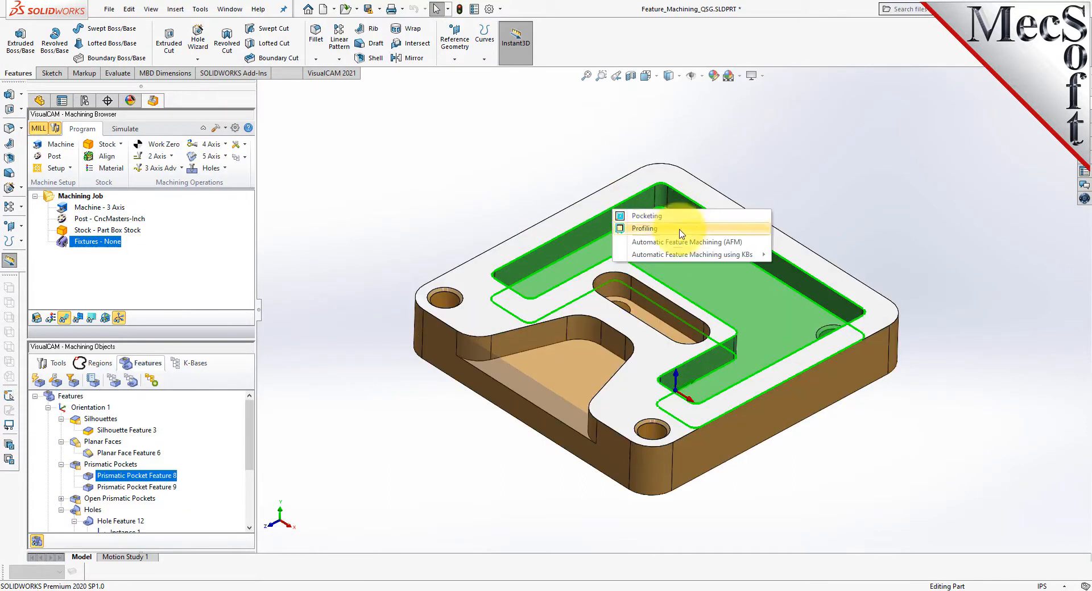
pyautogui.moveTo(684, 256)
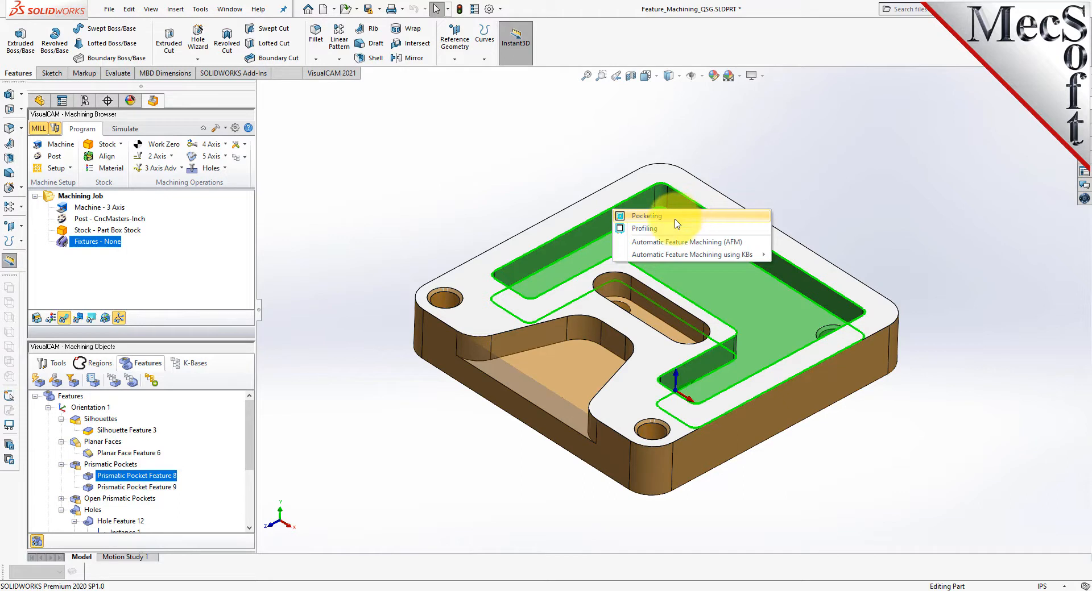
pyautogui.click(428, 415)
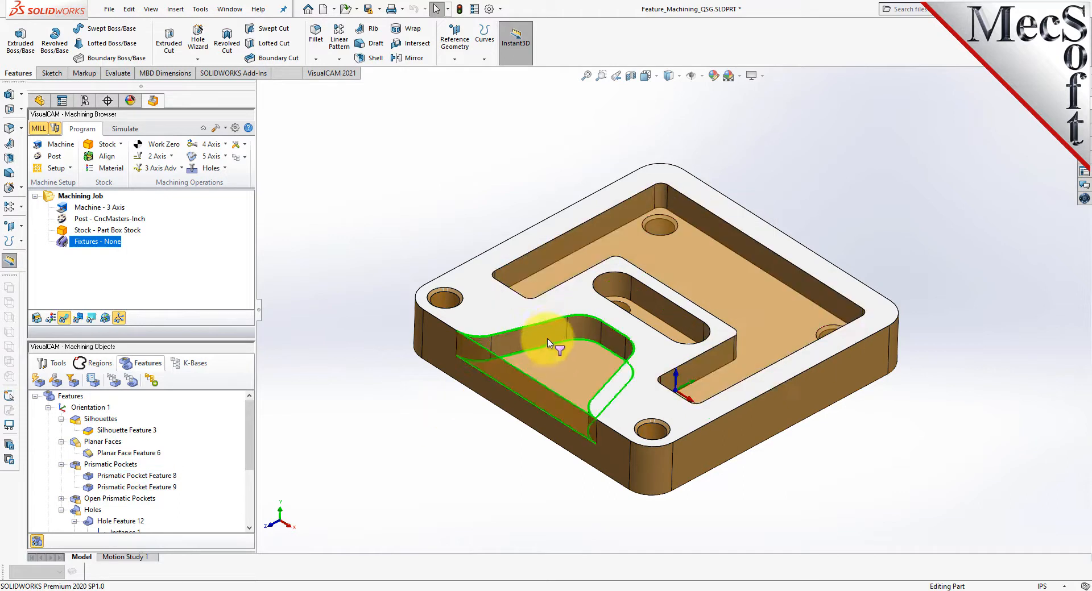
pyautogui.click(548, 322)
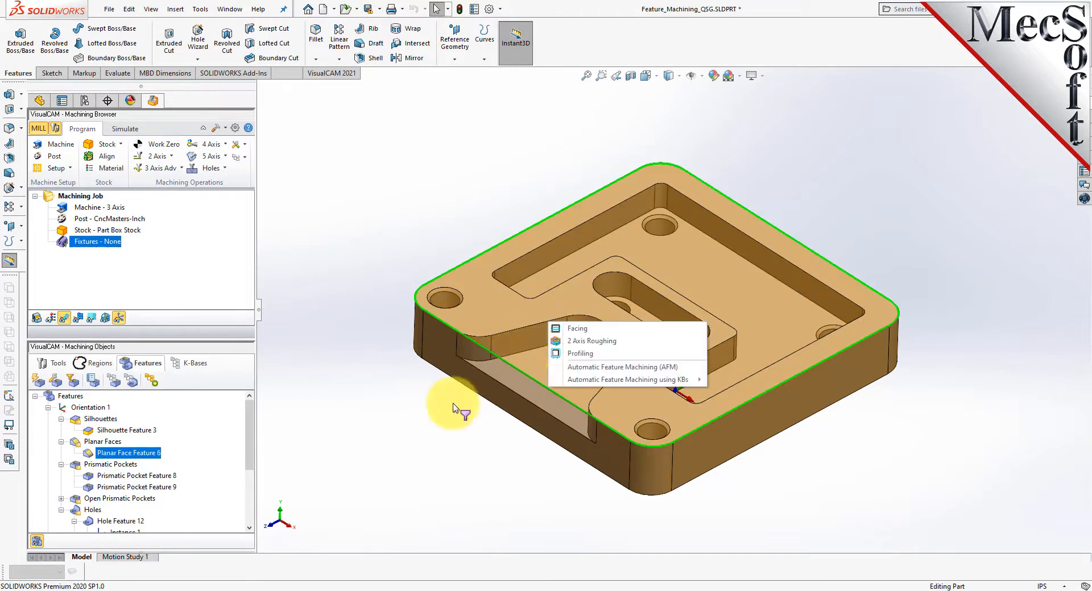
pyautogui.click(452, 404)
pyautogui.click(554, 353)
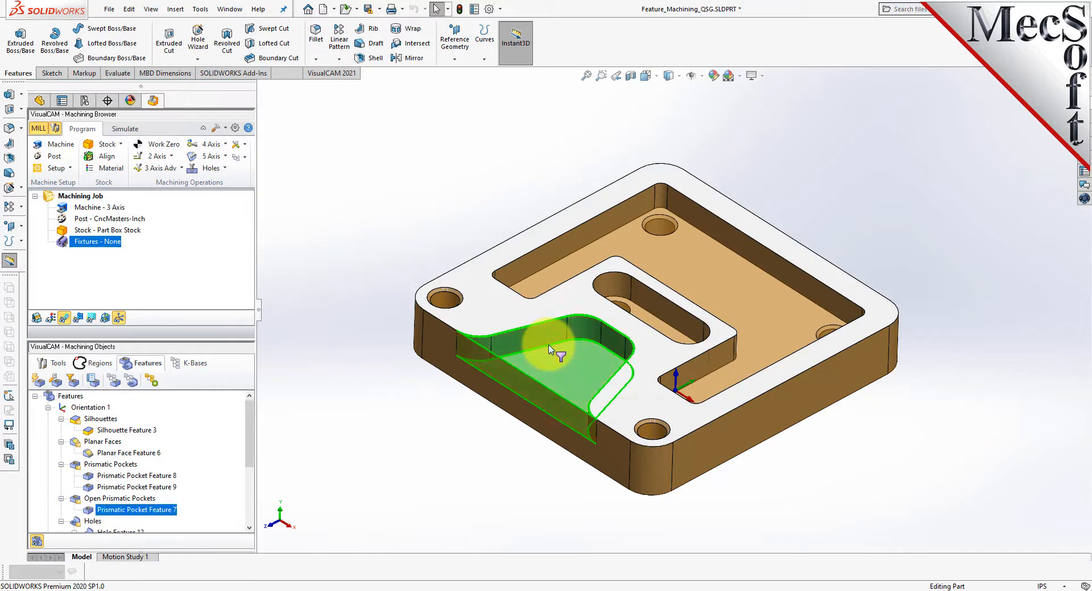
pyautogui.click(348, 354)
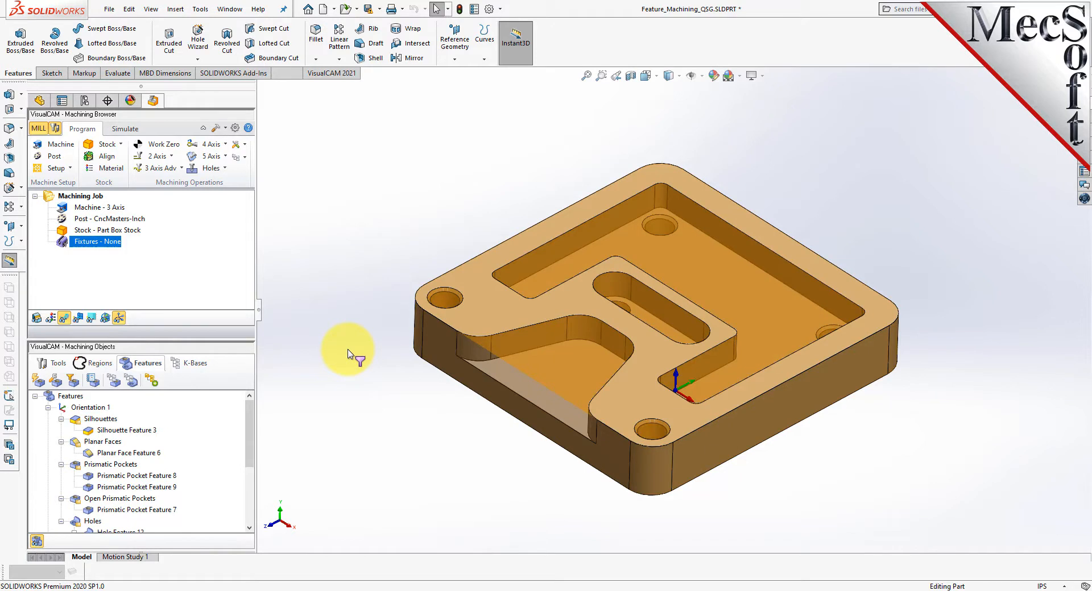
# Create a 2 1/2 Axis Facing operation on the open pocket, Prismatic Pocket Feature 7, and generate its toolpath.
pyautogui.click(544, 349)
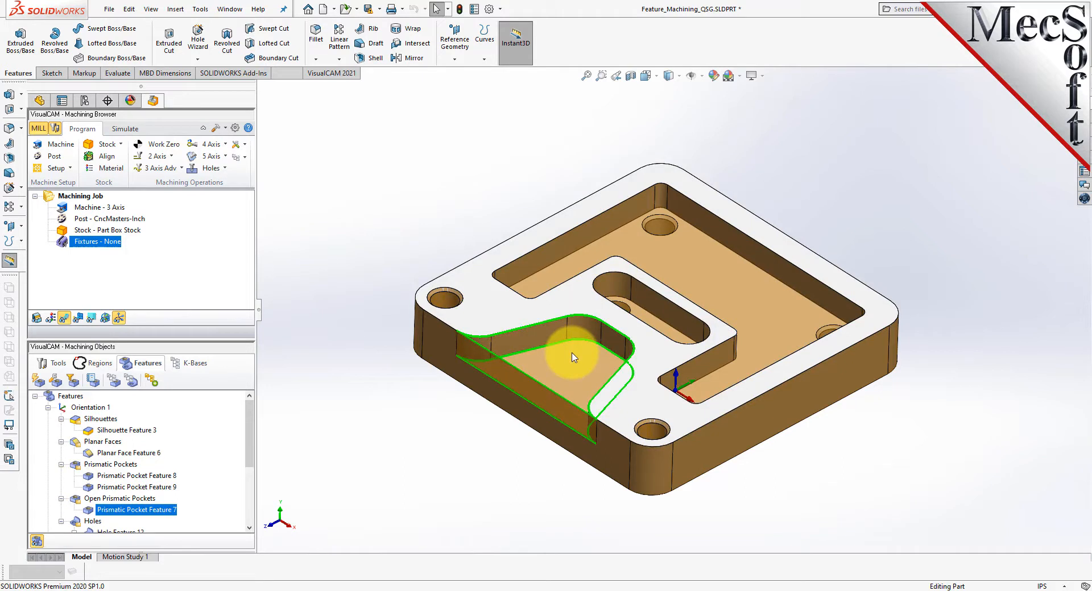
pyautogui.rightClick(573, 356)
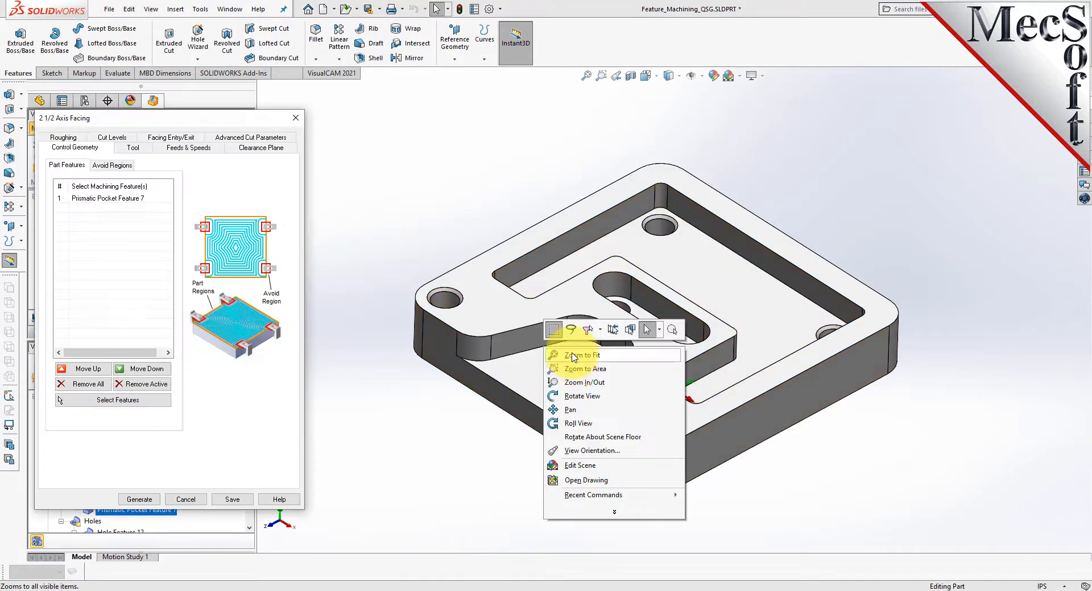
pyautogui.click(141, 500)
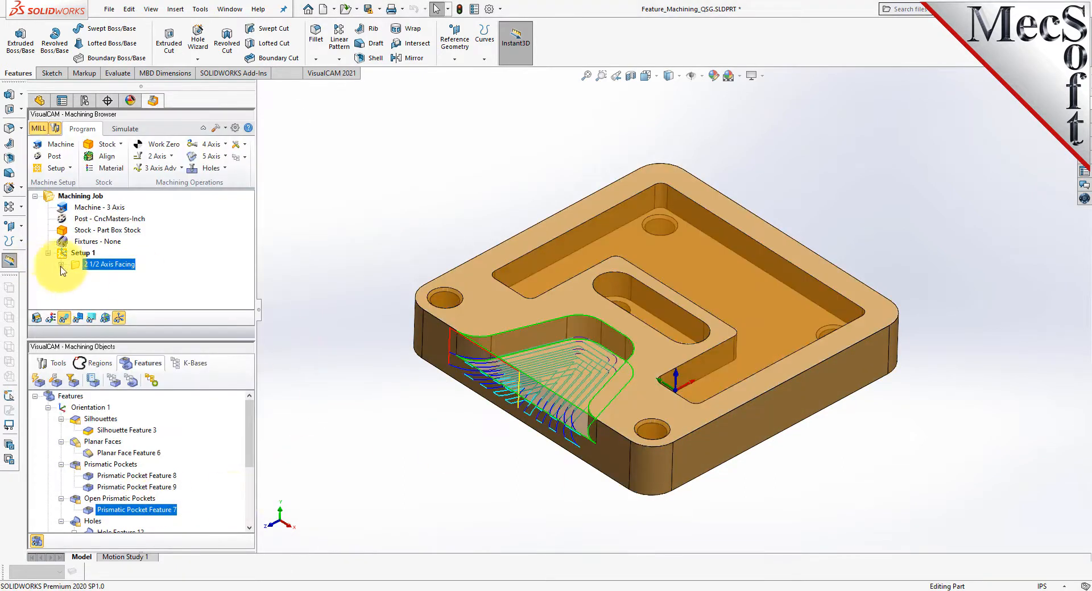